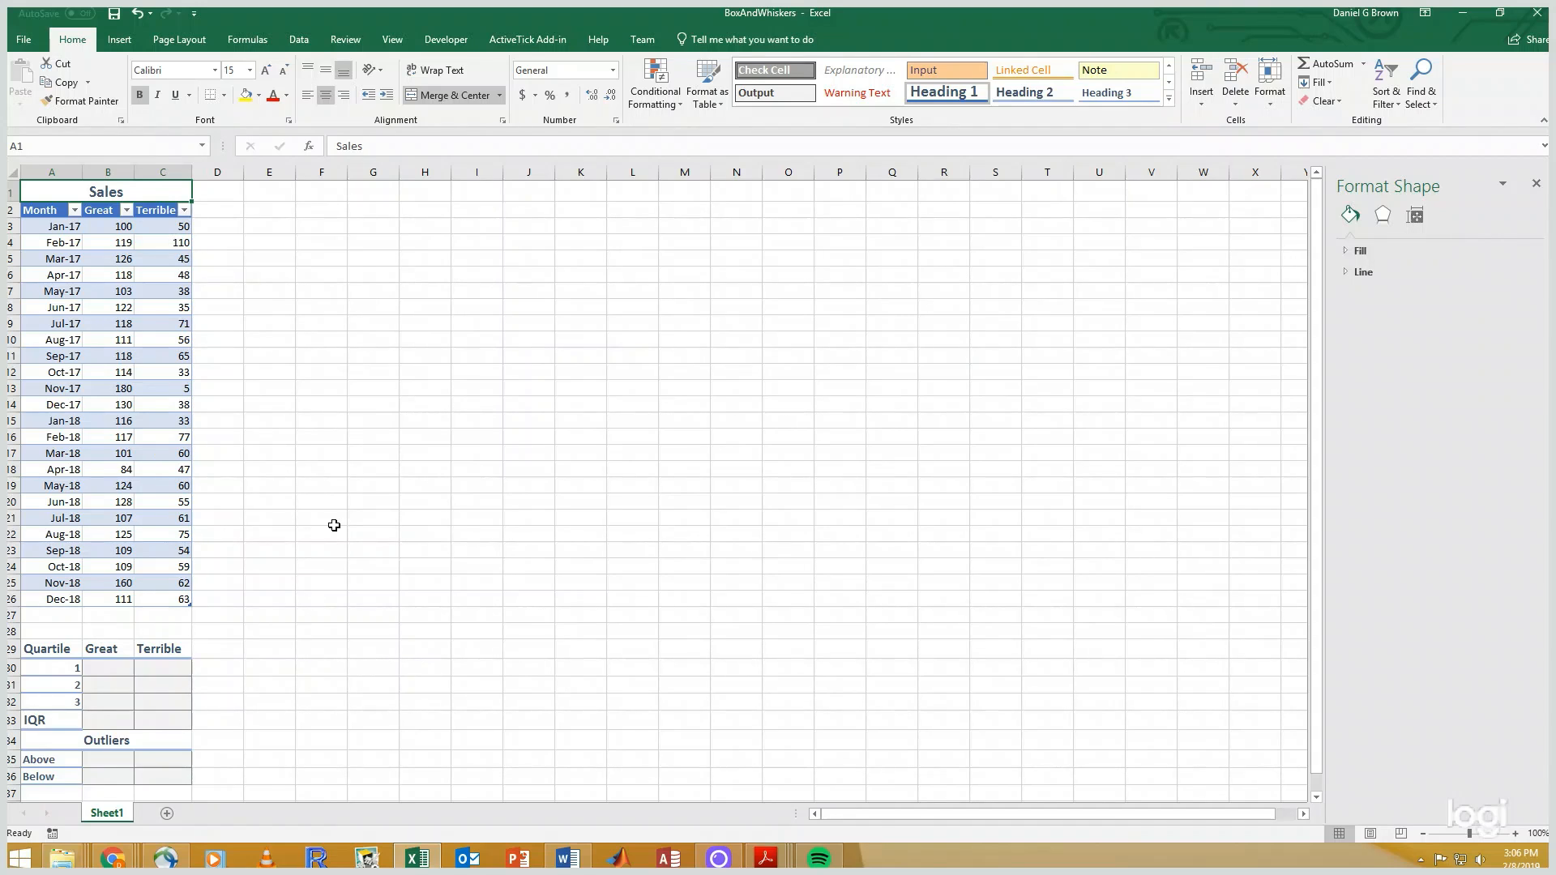
Step: Insert a Box and Whisker chart from the Great and Terrible sales columns, including their headers, B2:C26
key(Down)
key(Right)
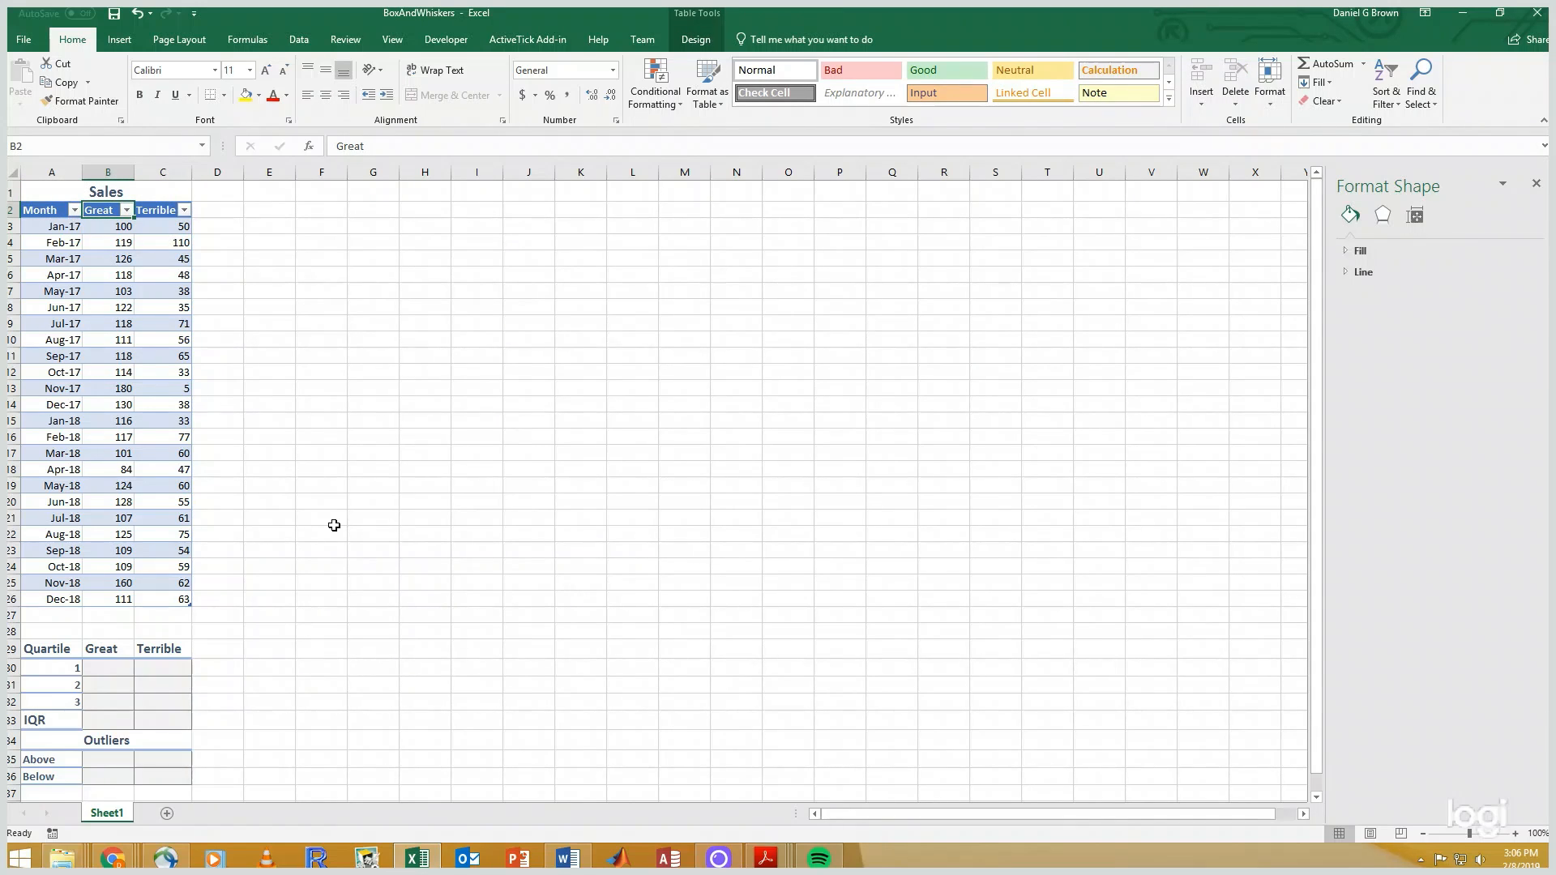
key(ctrl+shift+Down)
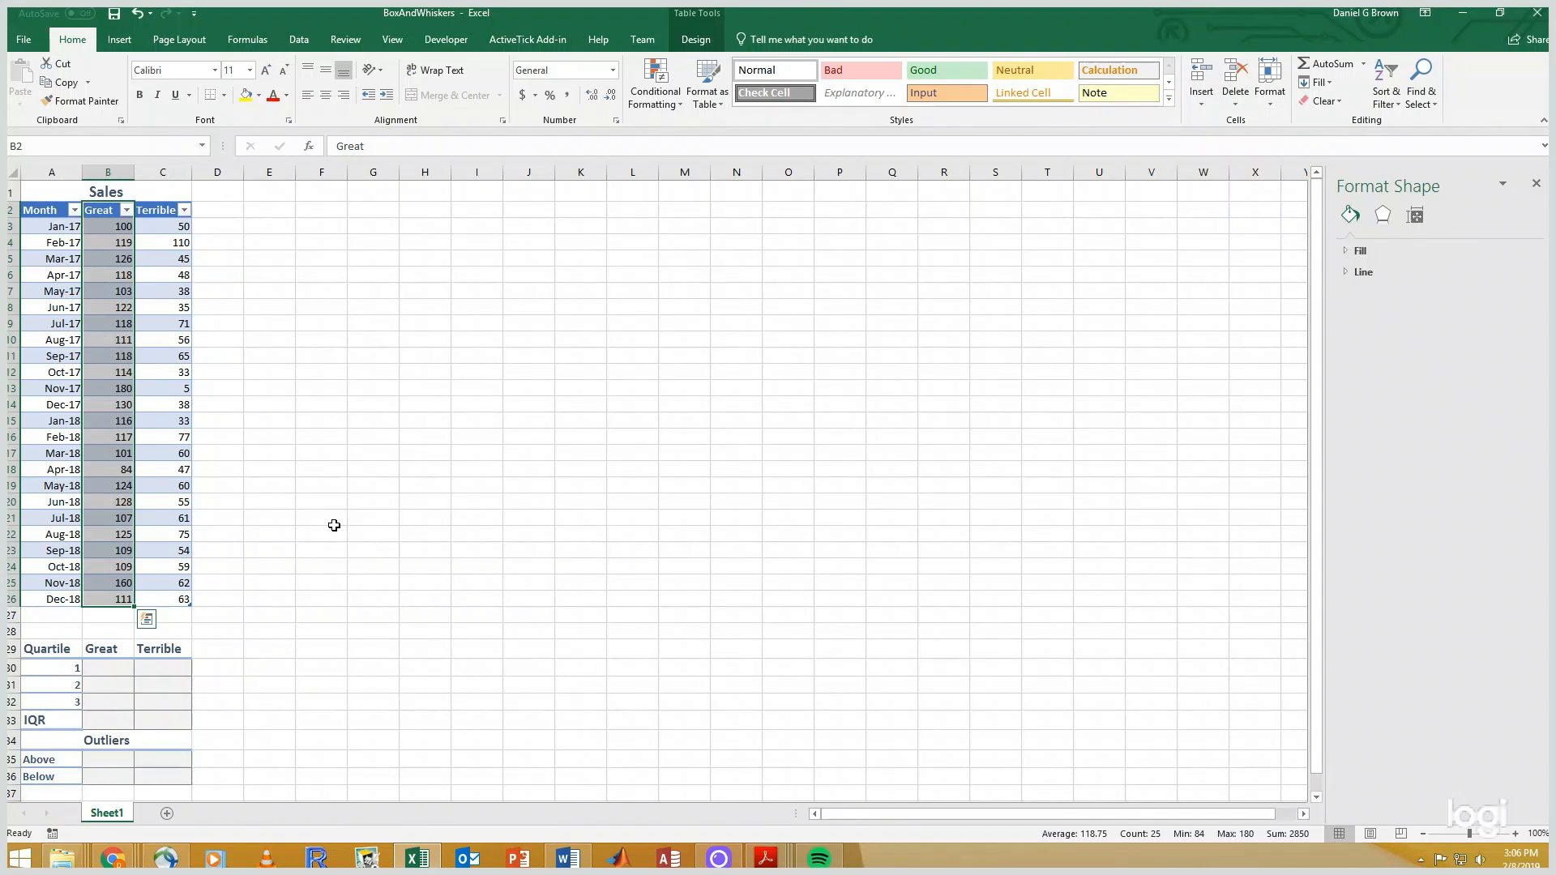
key(Right)
key(ctrl+shift+Down)
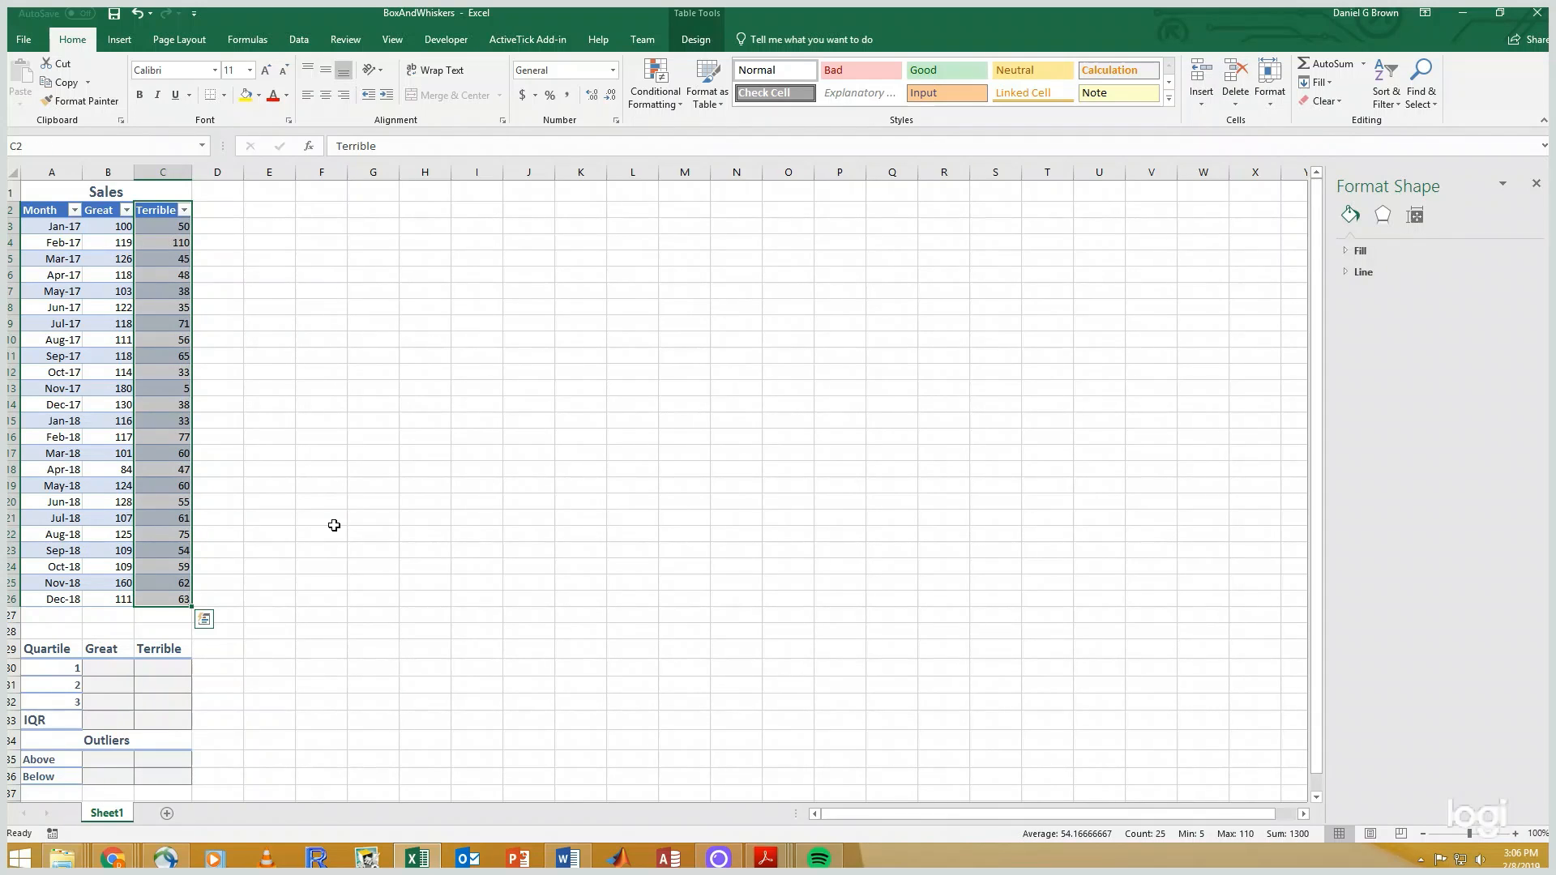
key(Left)
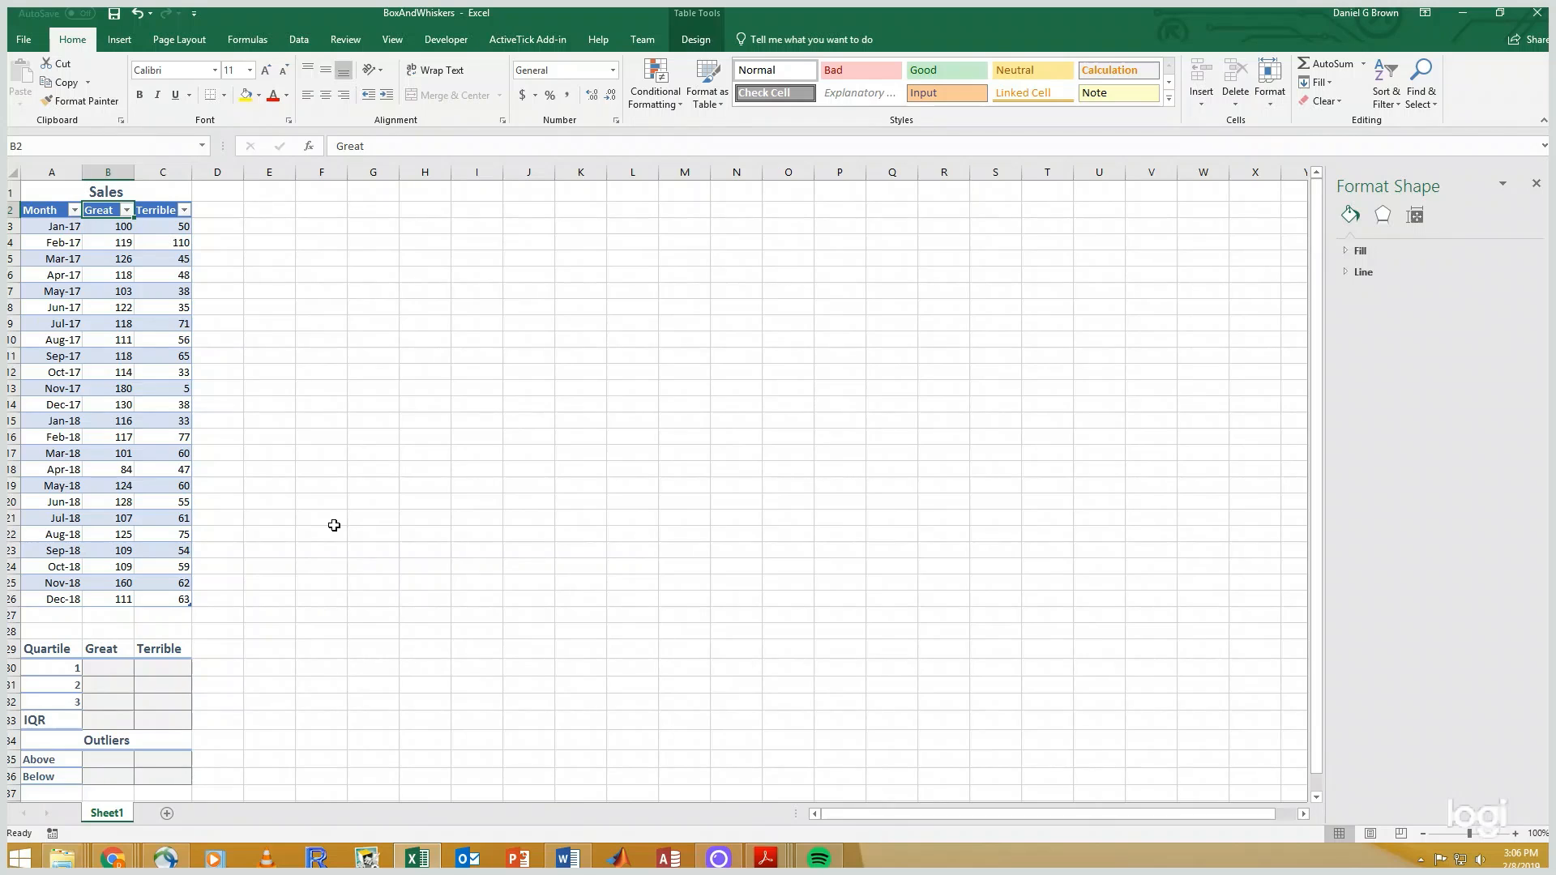
key(ctrl+shift+Down)
key(shift+Right)
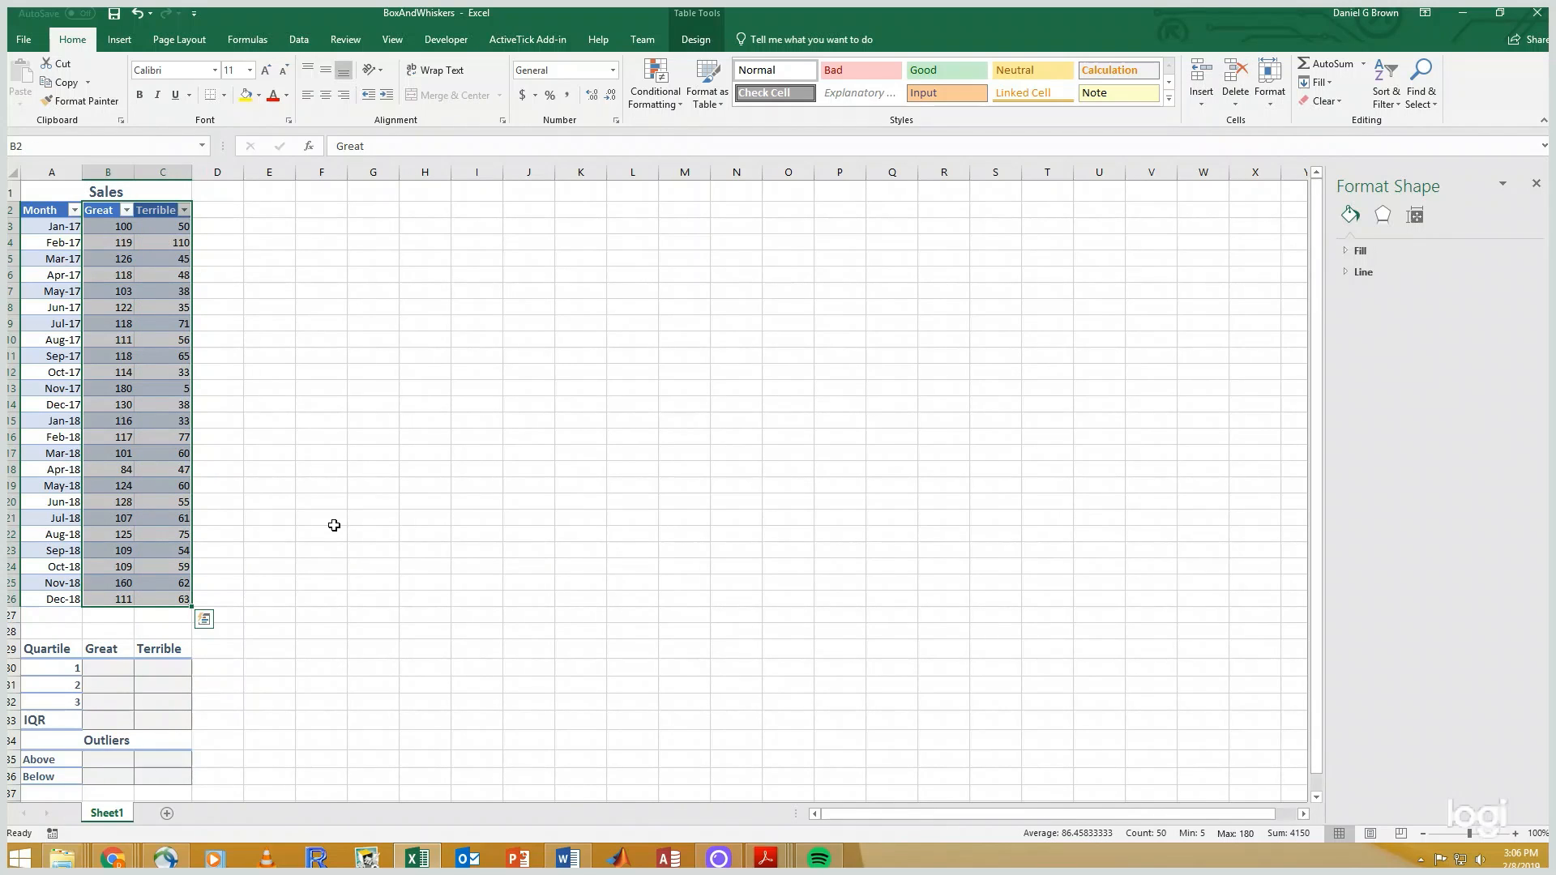
click(132, 42)
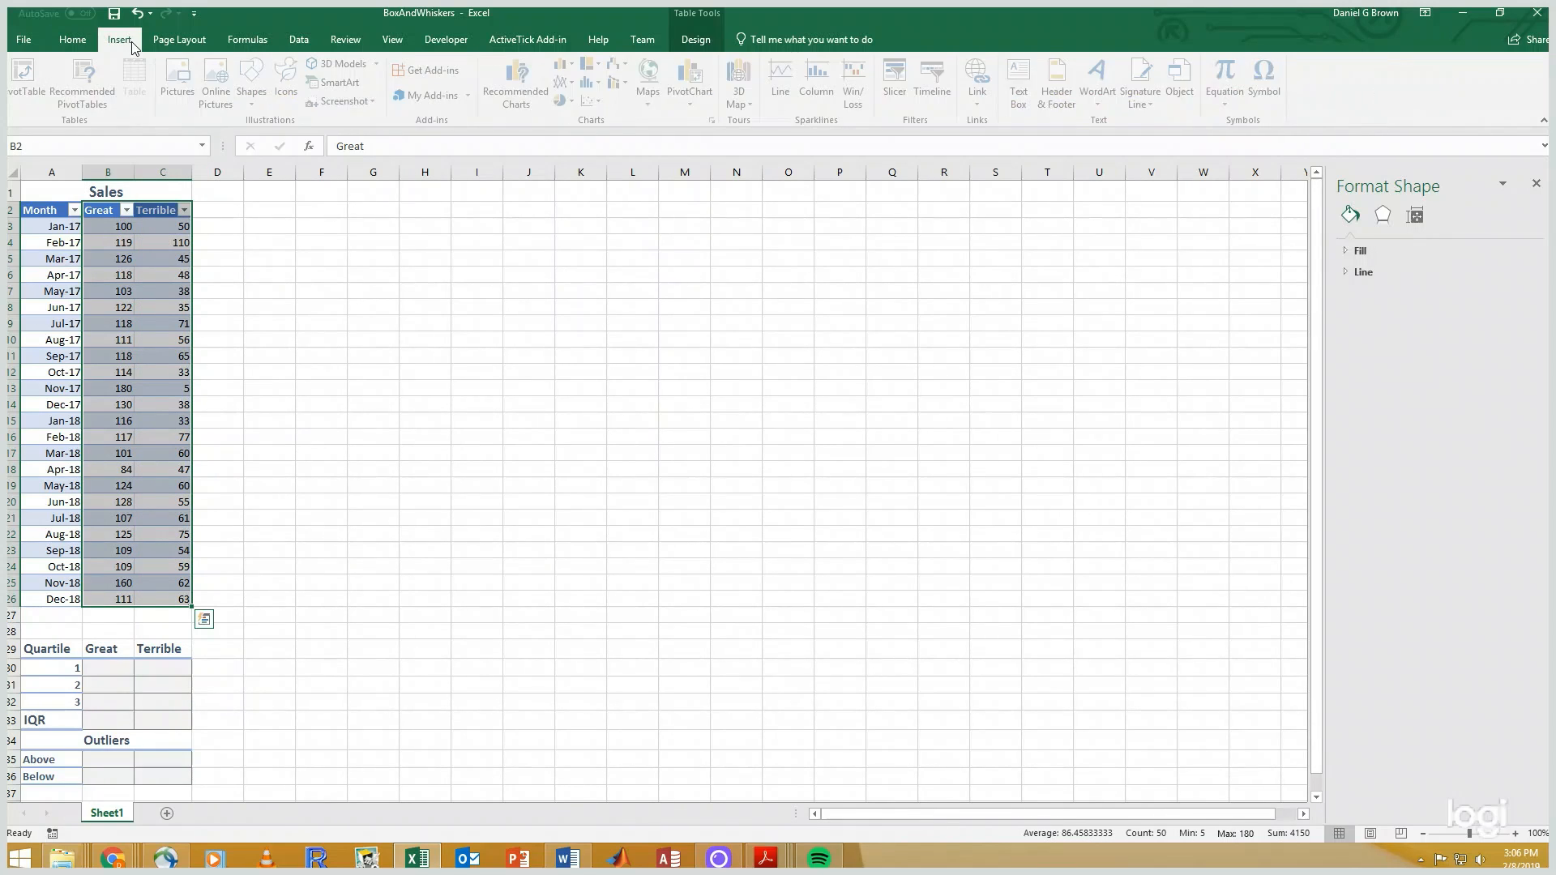
click(717, 120)
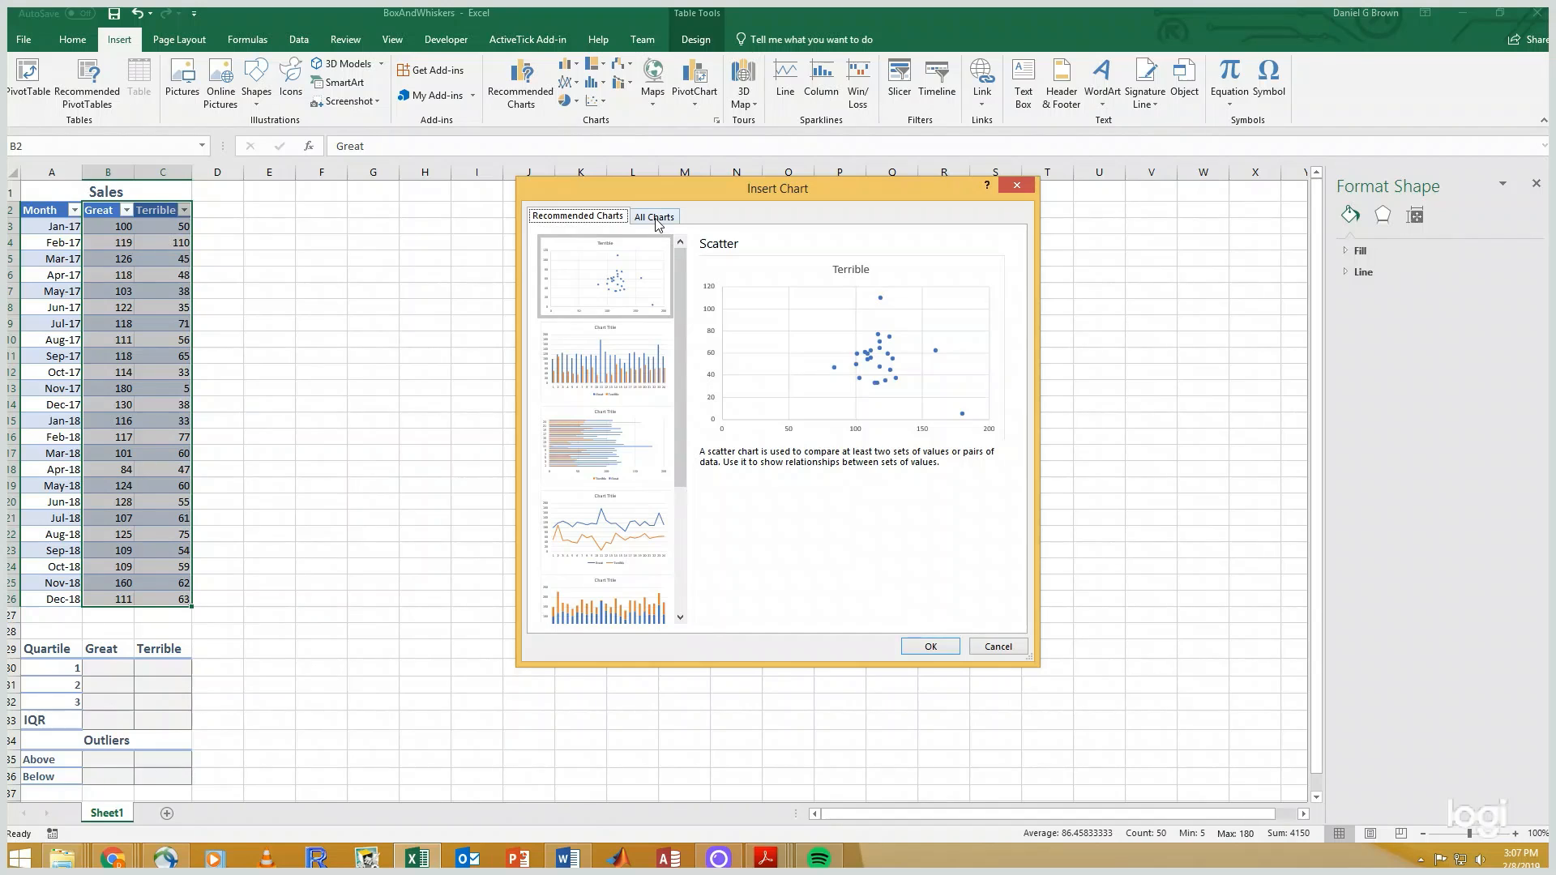
click(654, 216)
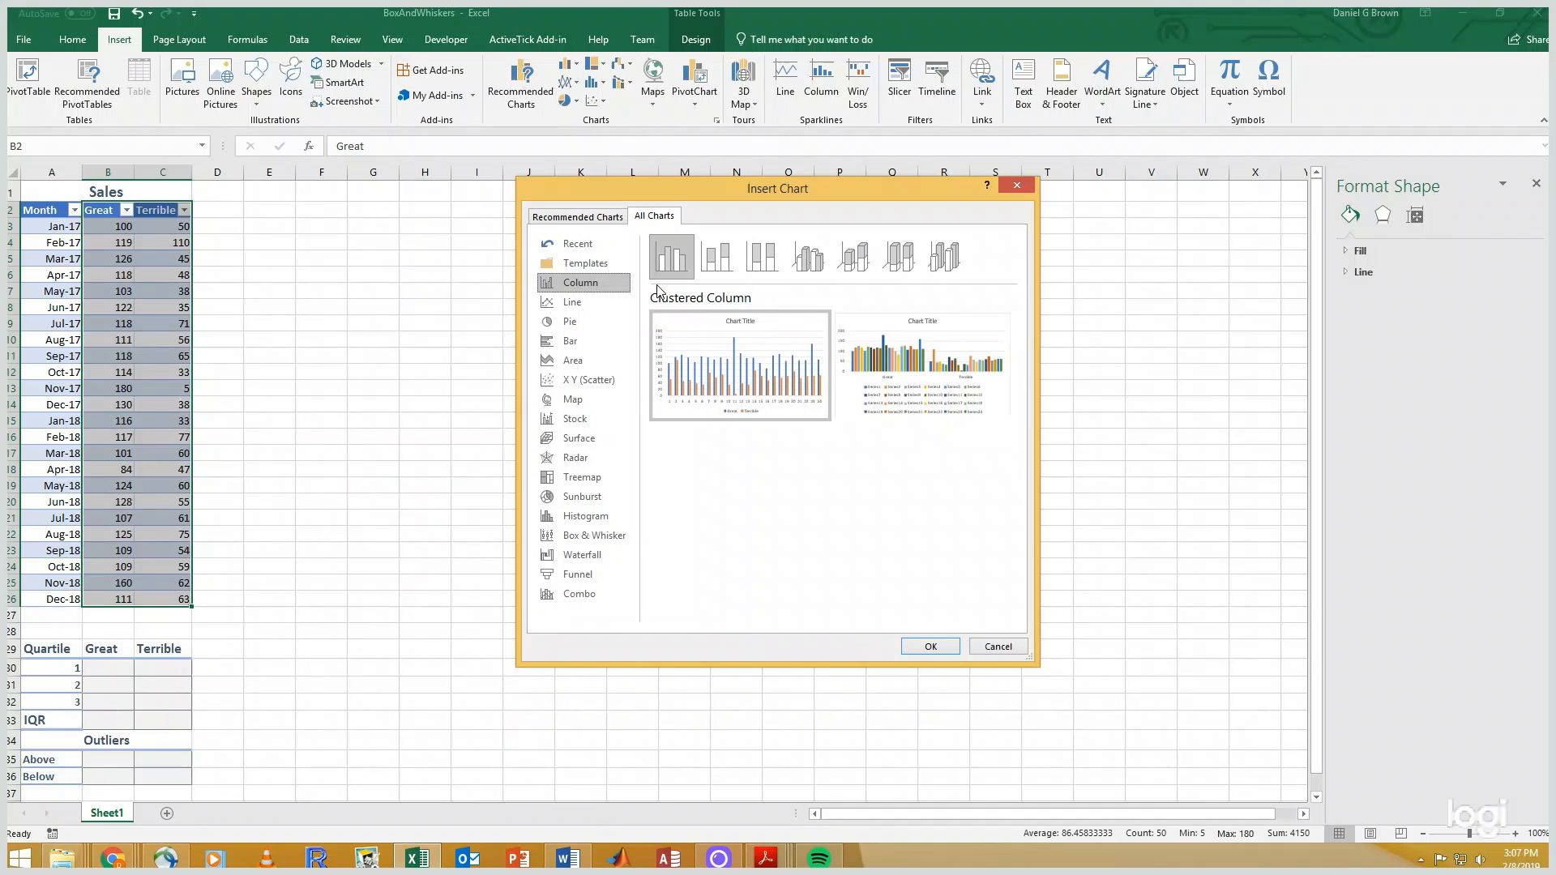
click(603, 538)
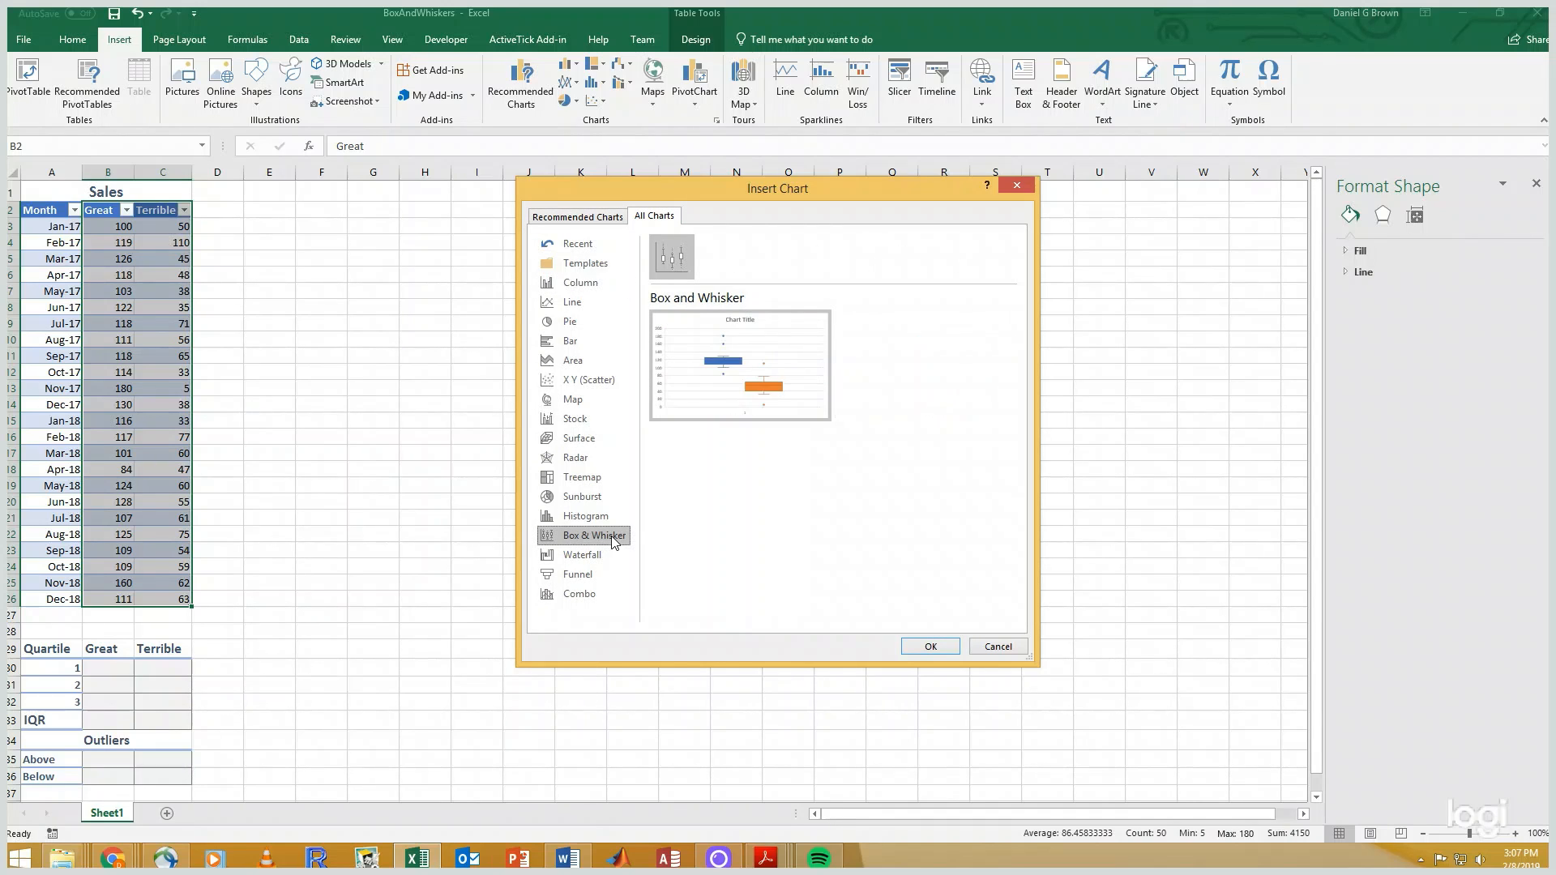
click(935, 651)
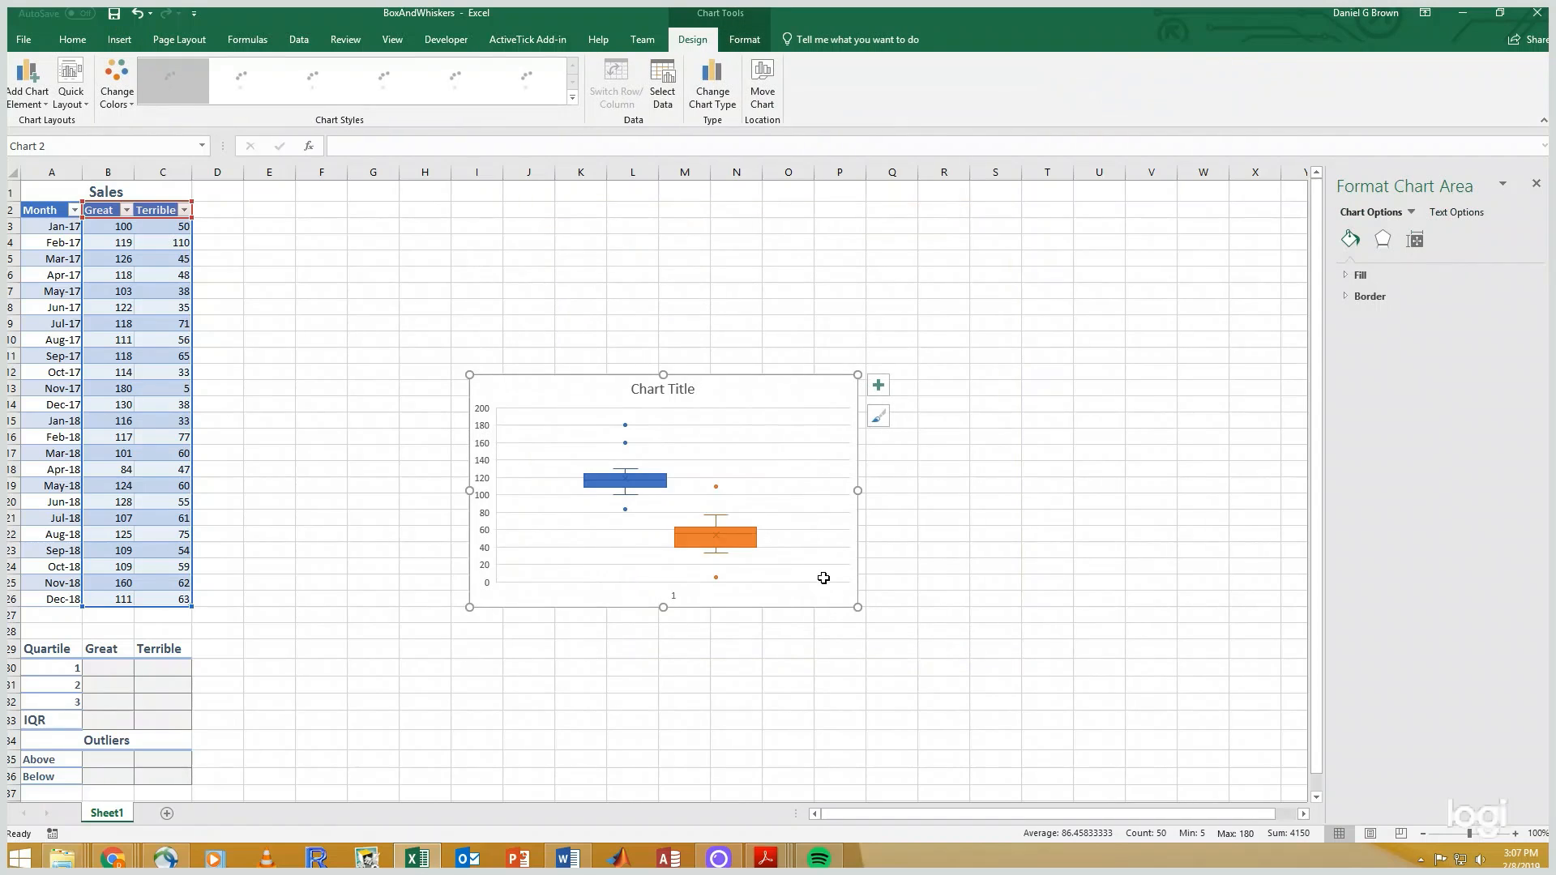
Step: Move the chart beside the sales table and enlarge it to span about columns D to P, down to about row 27
drag(582, 402, 335, 197)
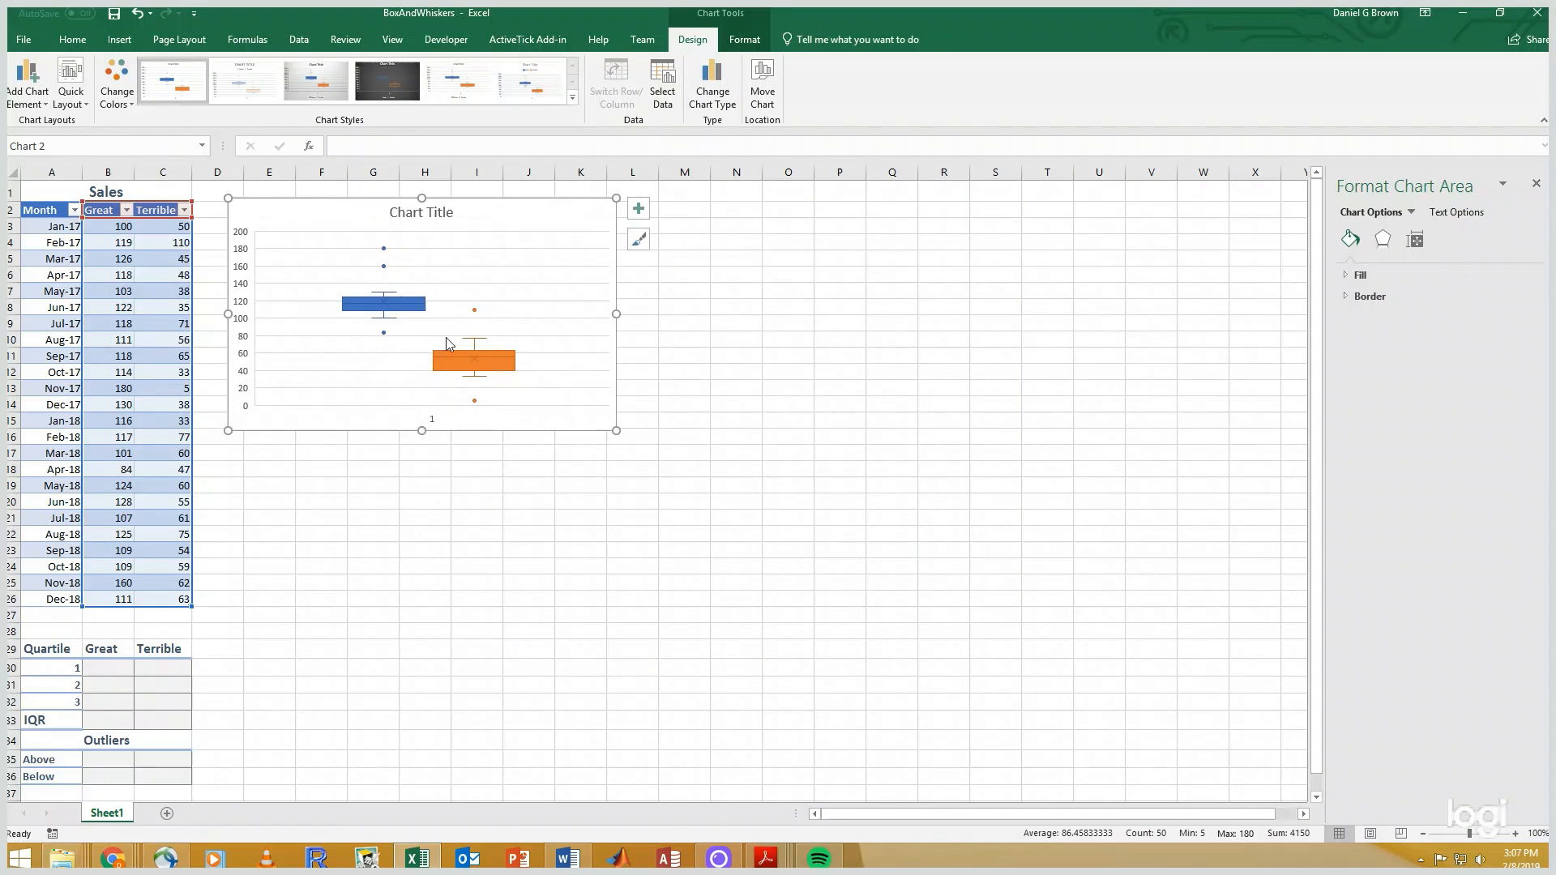
drag(616, 430, 872, 626)
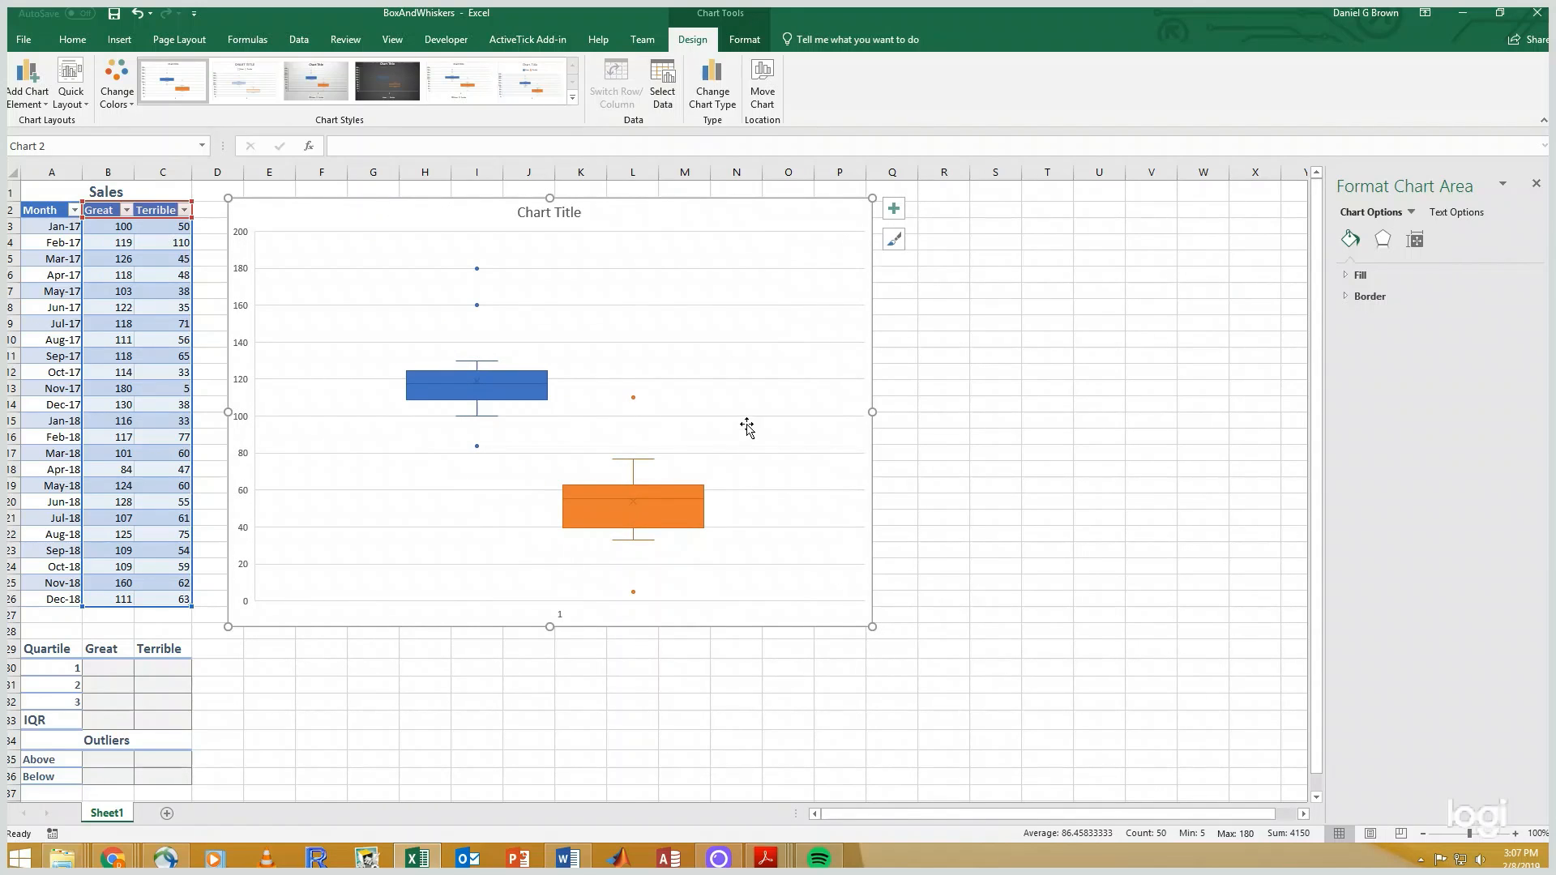
Step: Replace the chart title with "Monthly Sales: Box and Whiskers"
click(575, 212)
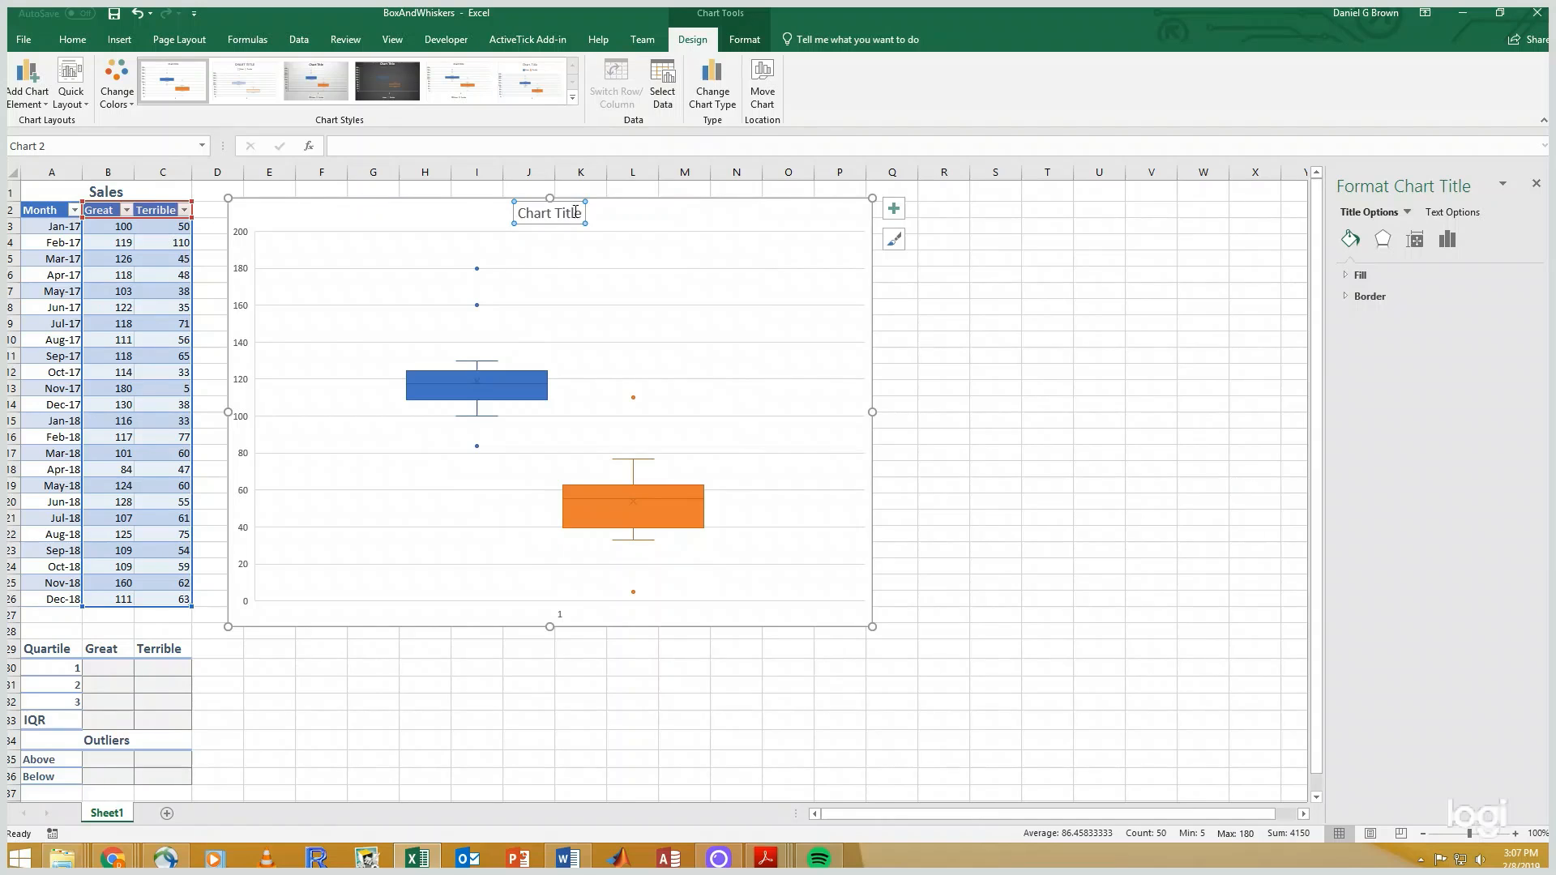
double_click(575, 212)
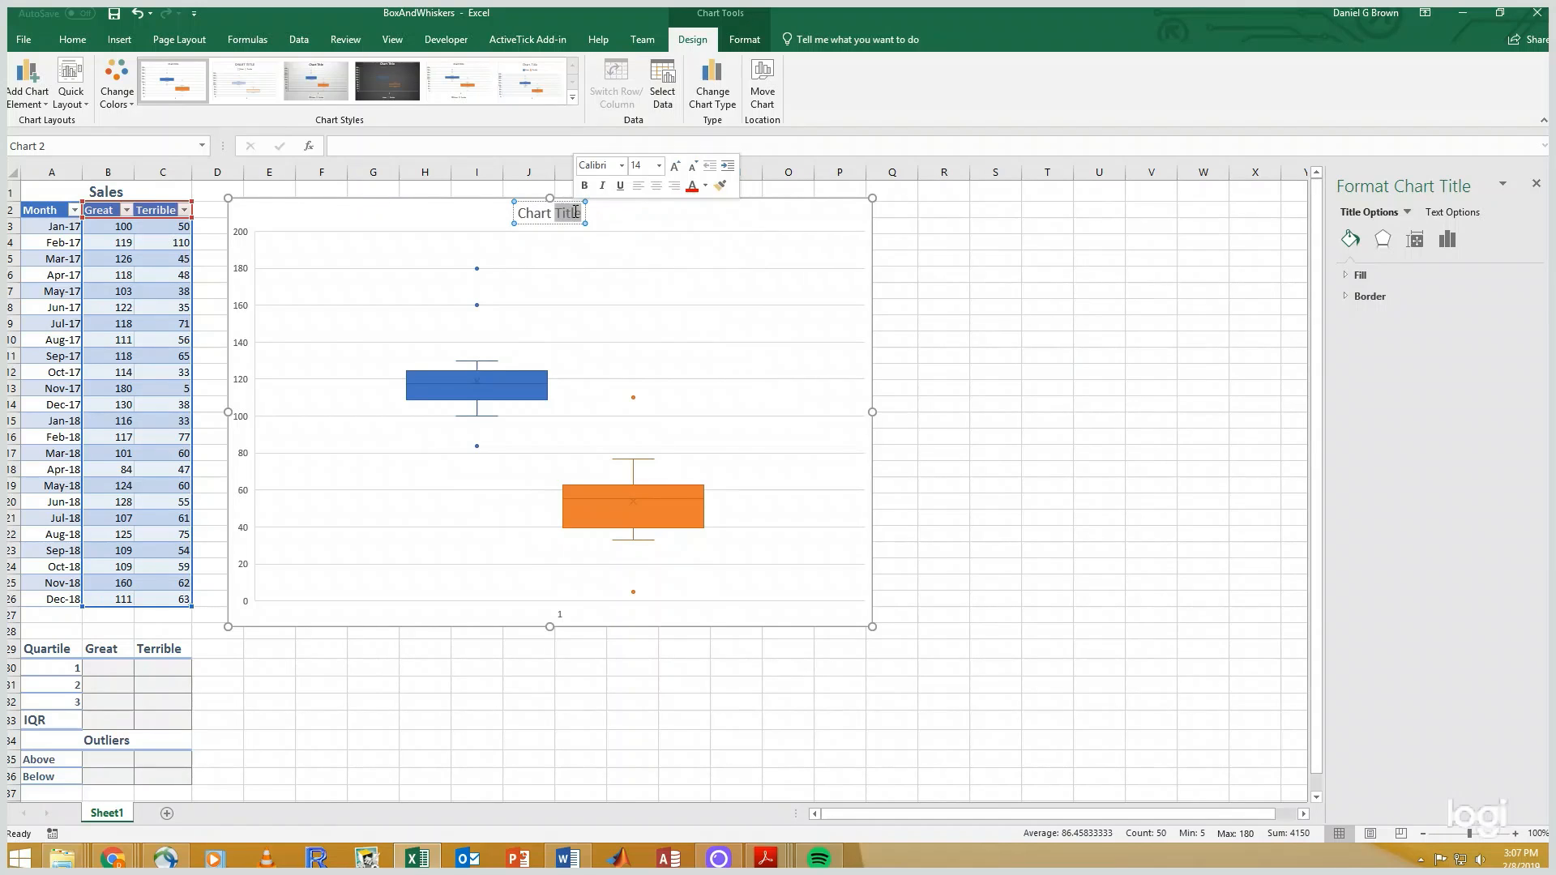
key(shift+Home)
key(Delete)
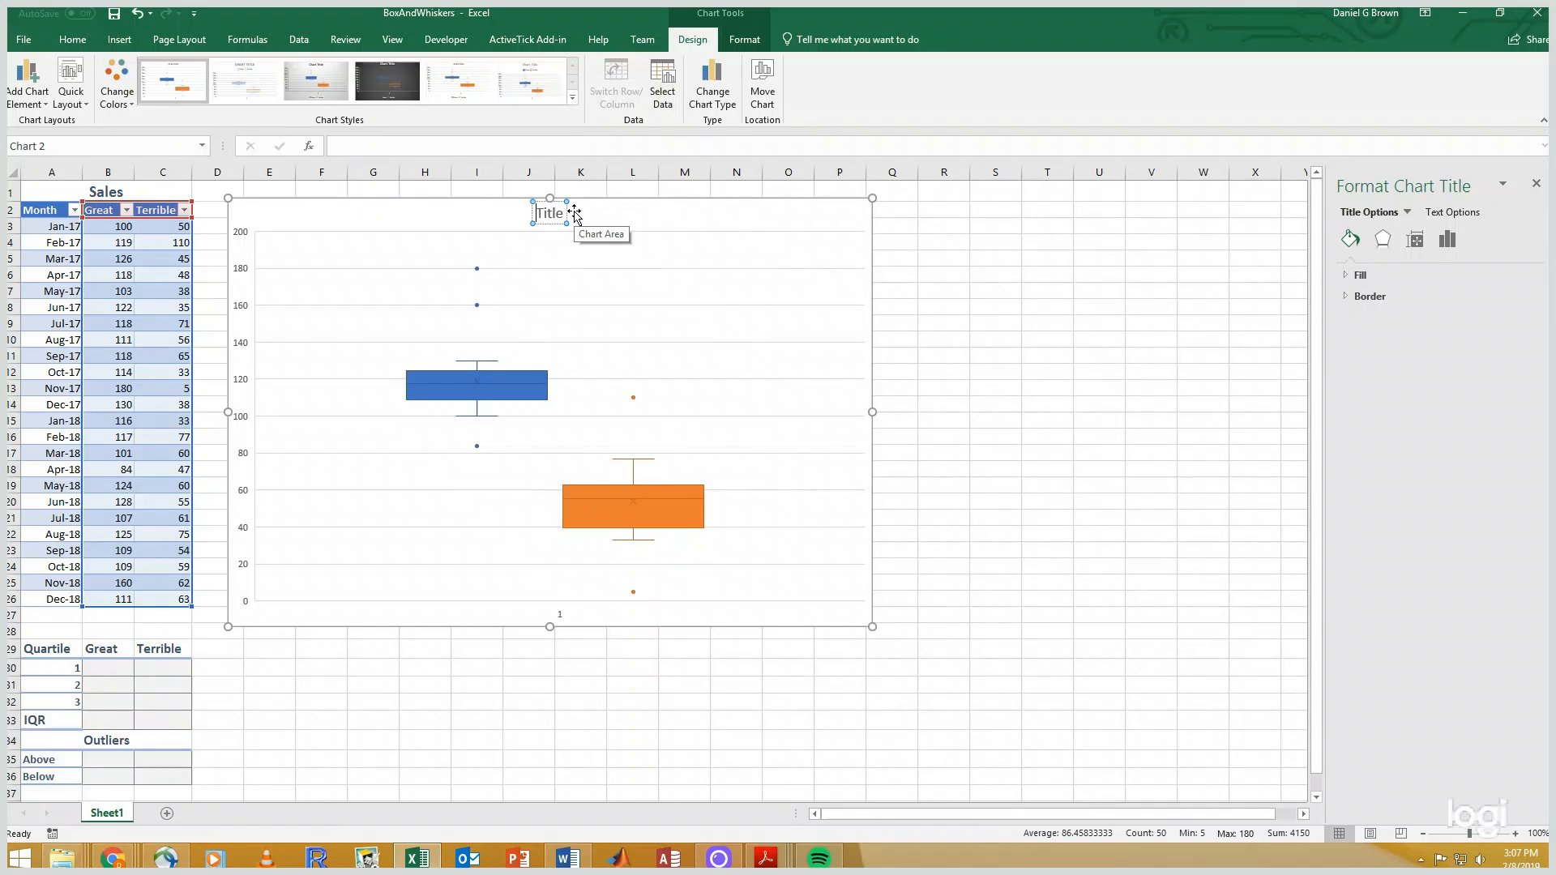
key(shift+End)
key(Delete)
text(mONTHL)
key(BackSpace)
key(BackSpace)
key(BackSpace)
key(BackSpace)
key(BackSpace)
key(BackSpace)
text(Monthly)
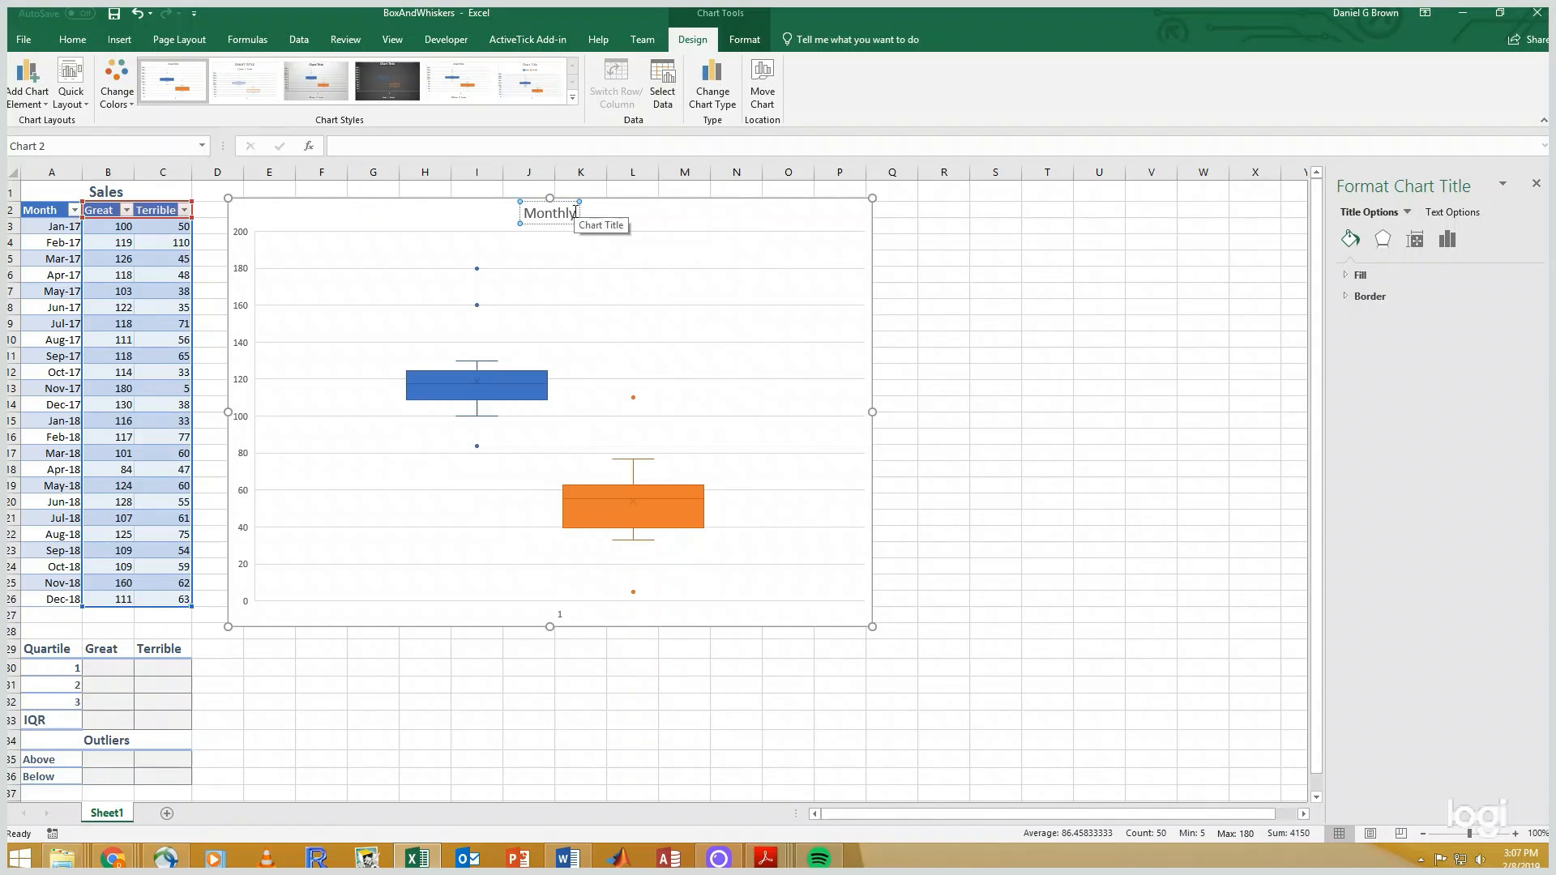
text( Sales: Bo)
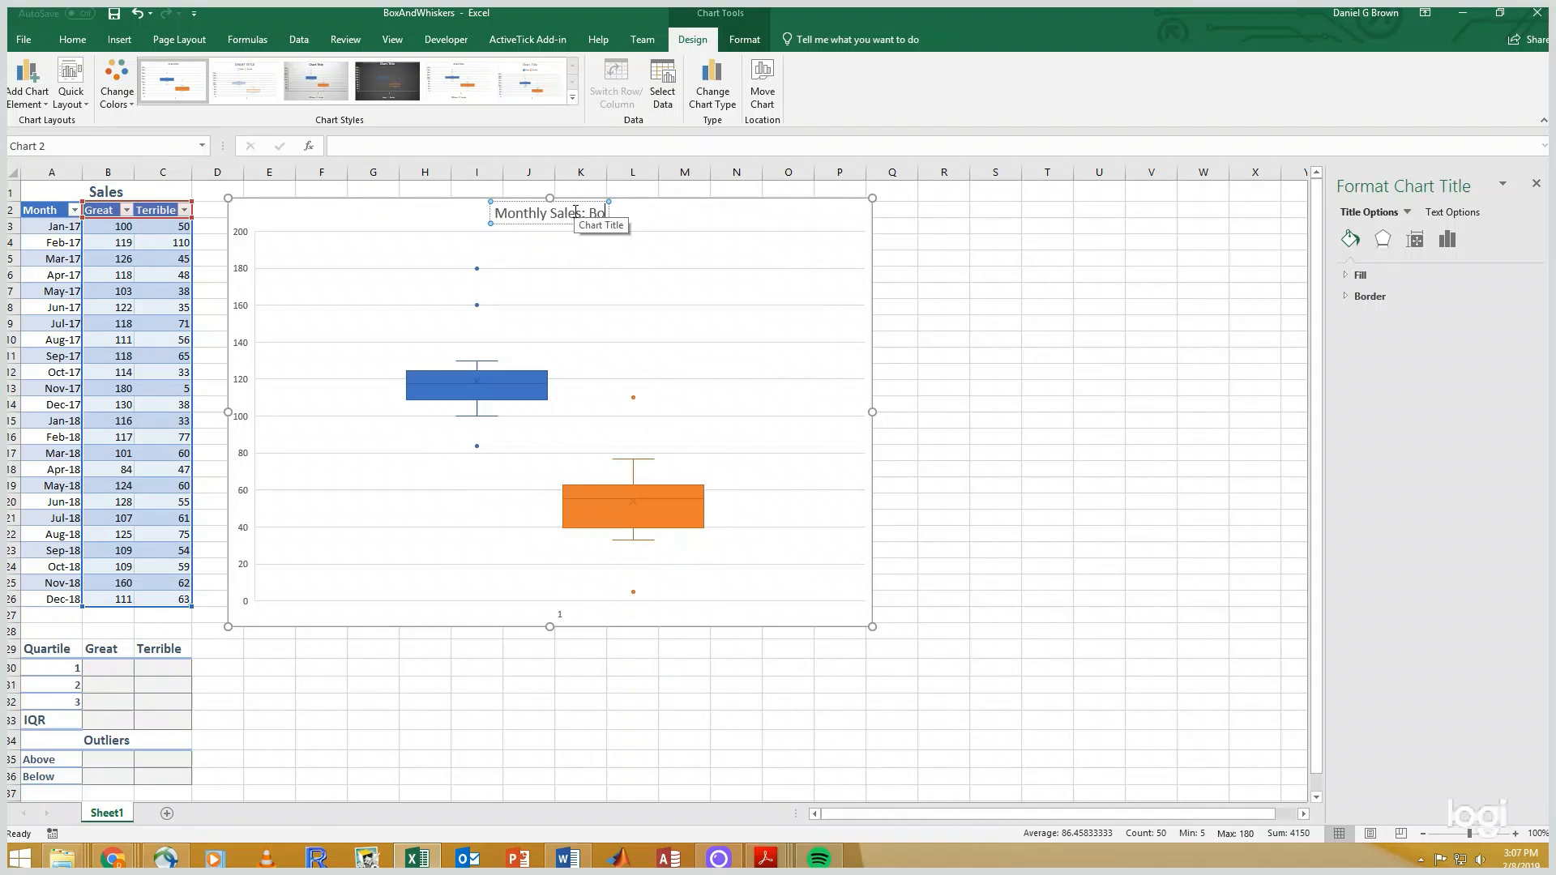
text(x and whis)
key(BackSpace)
key(BackSpace)
key(BackSpace)
key(BackSpace)
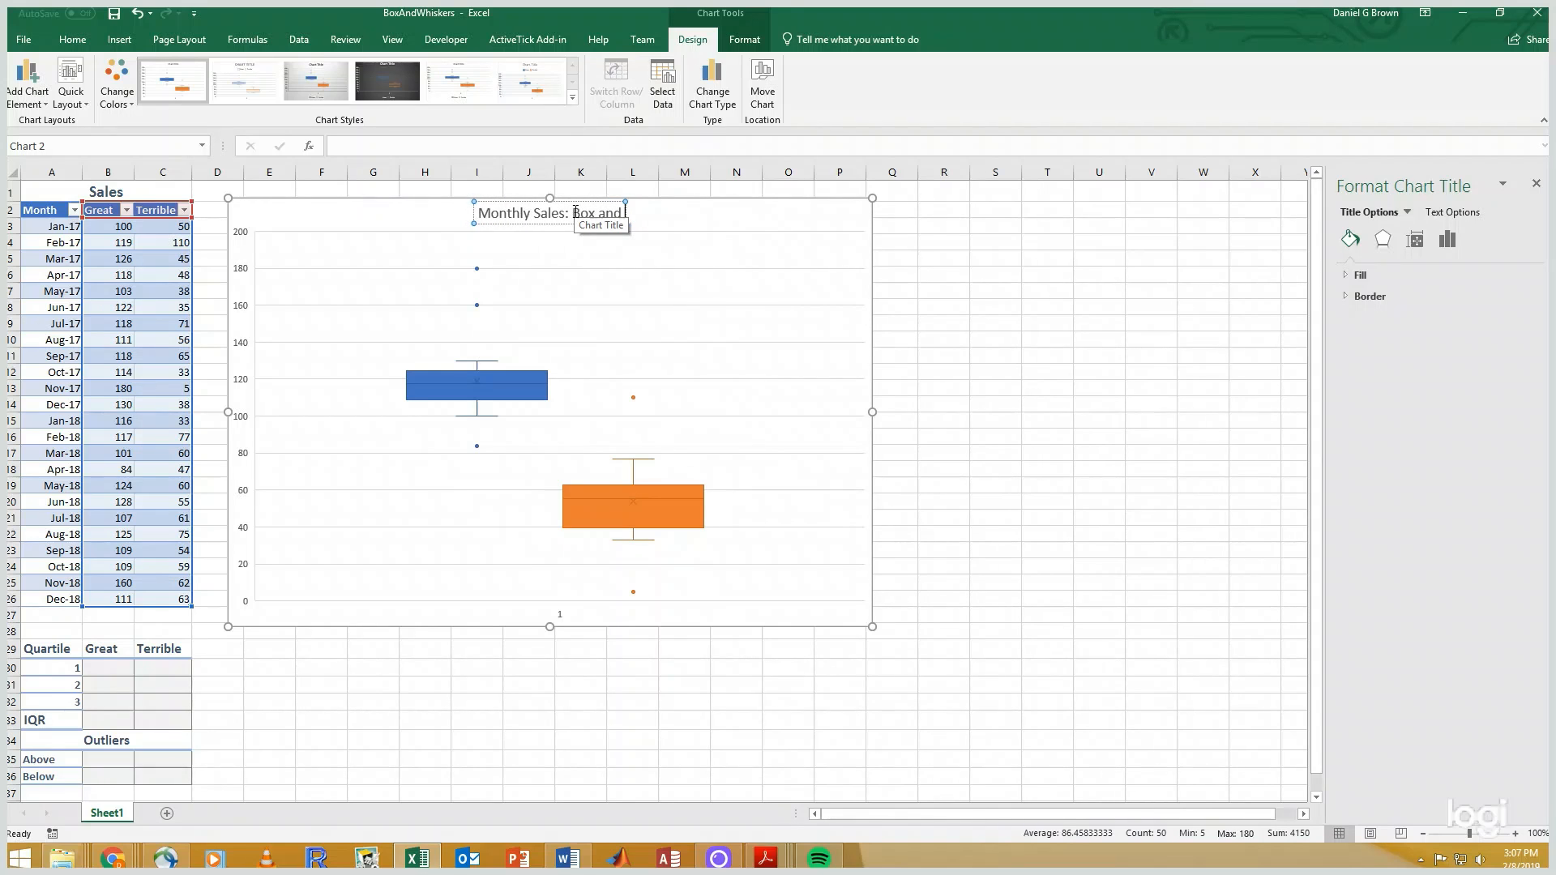
text(Whiskers)
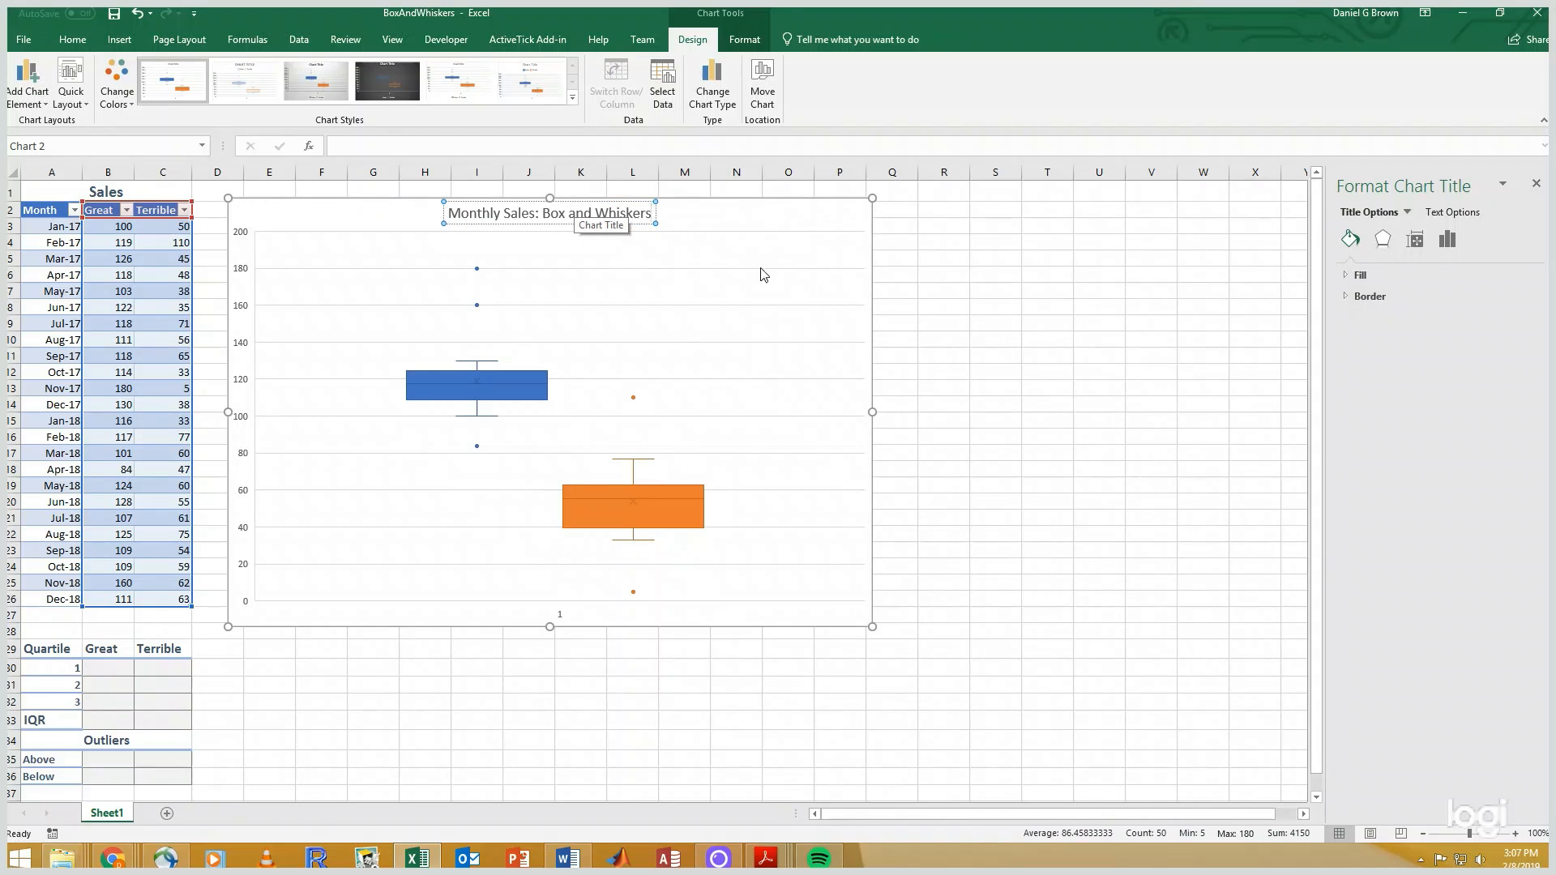
click(1007, 370)
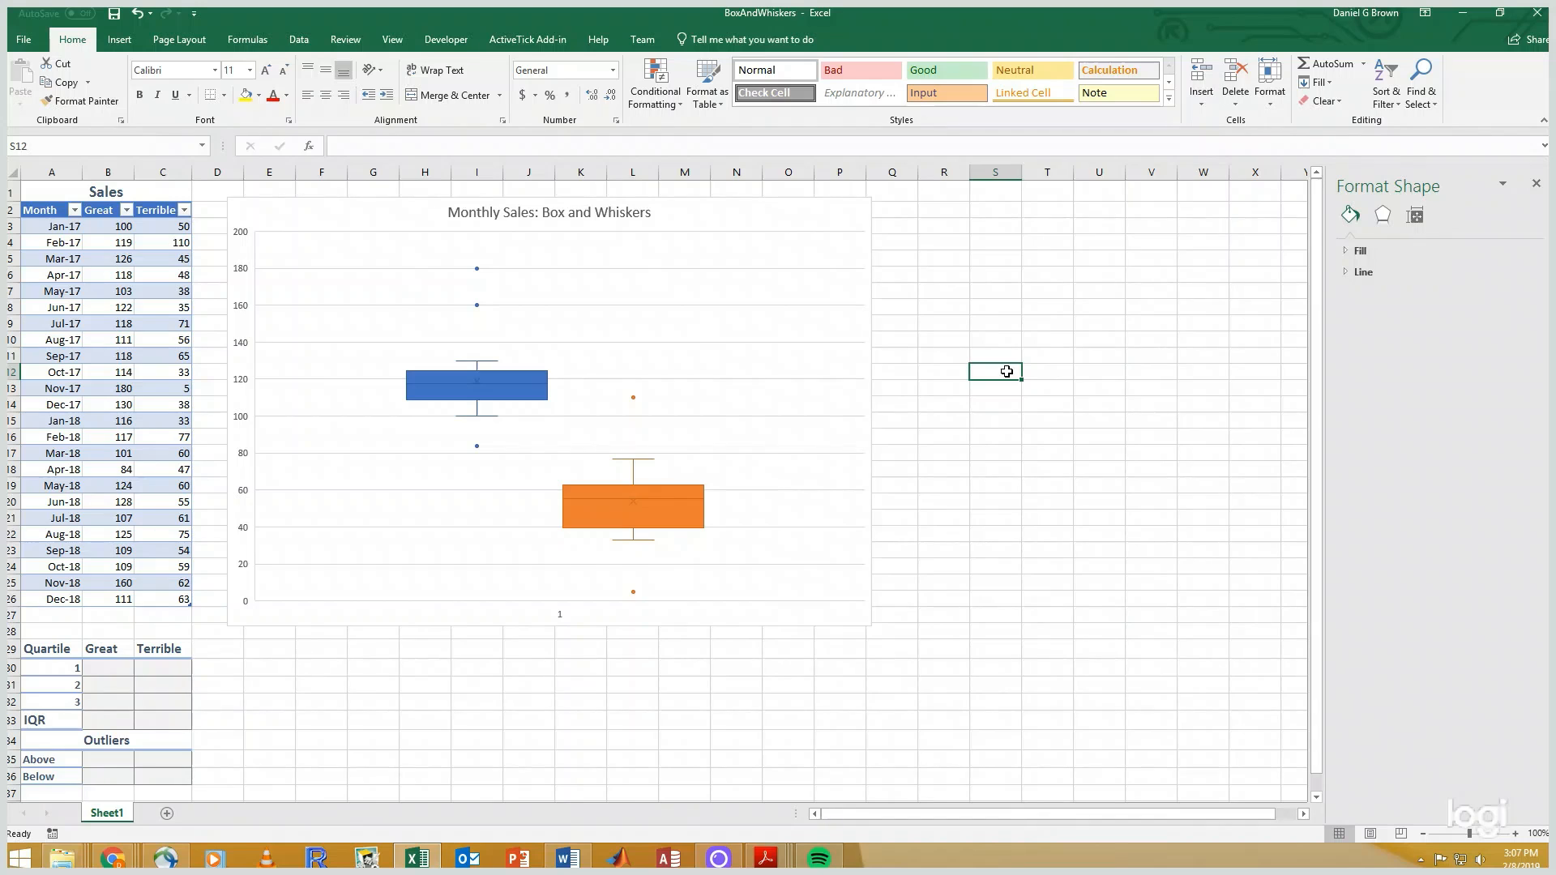
Step: Delete the horizontal category axis from the box and whisker chart
click(571, 618)
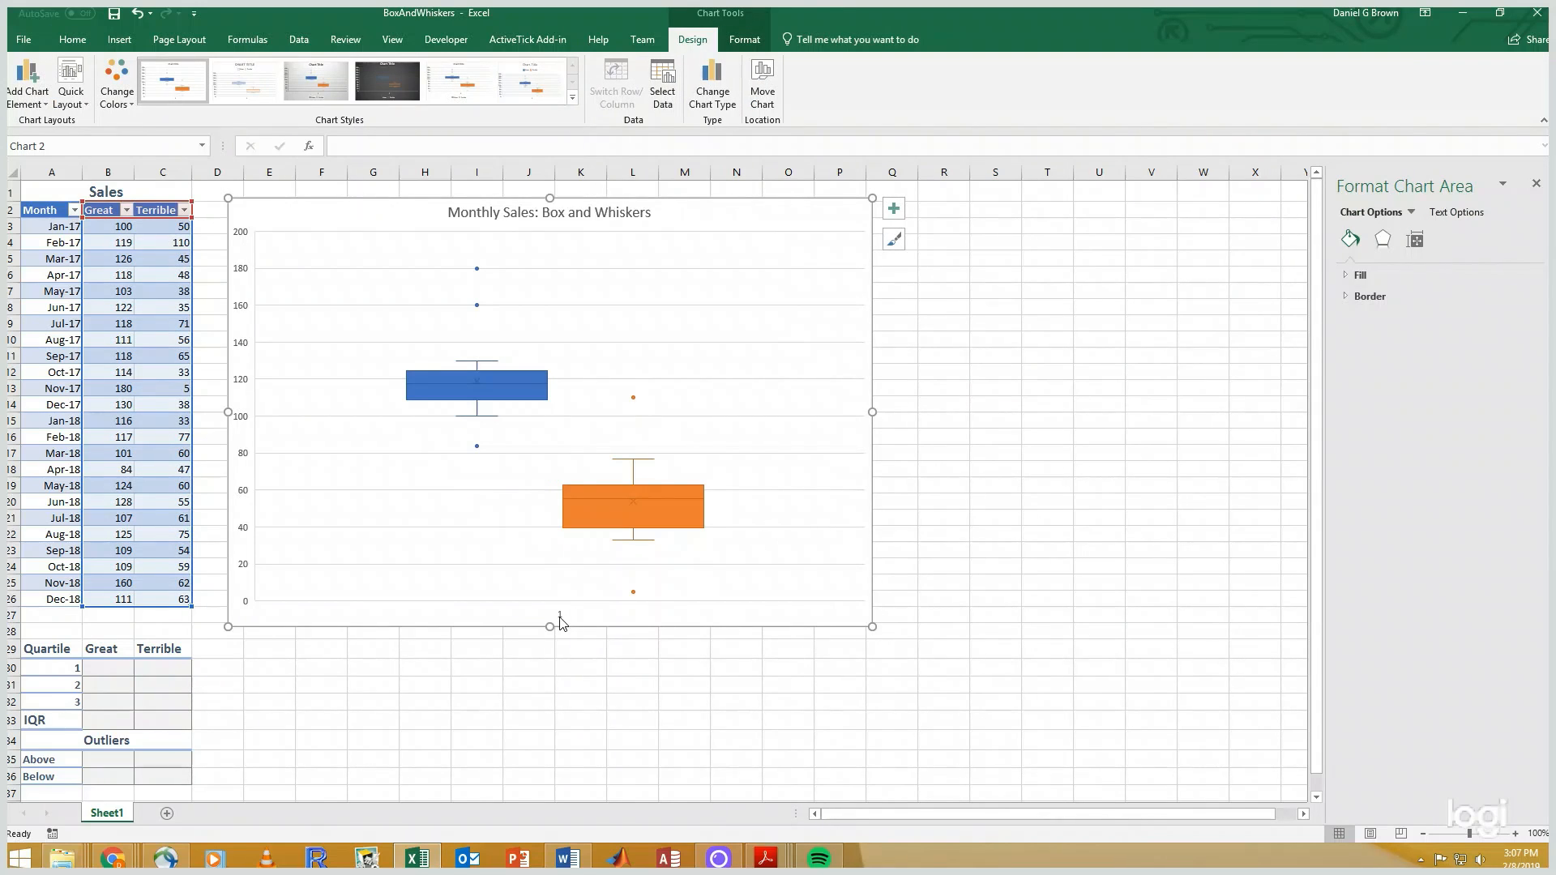
click(568, 618)
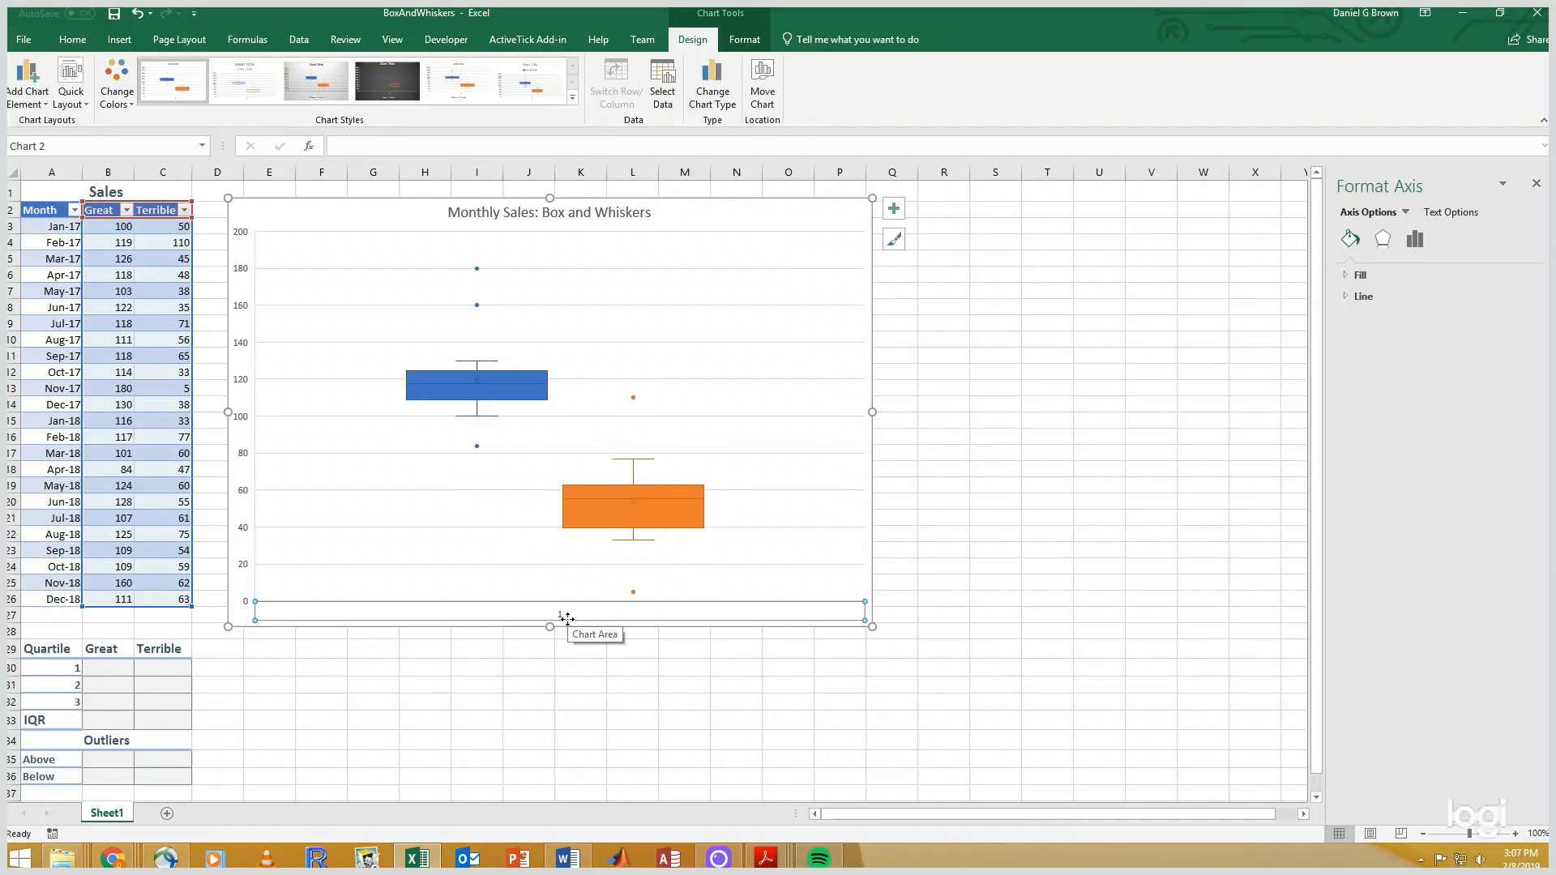
key(Delete)
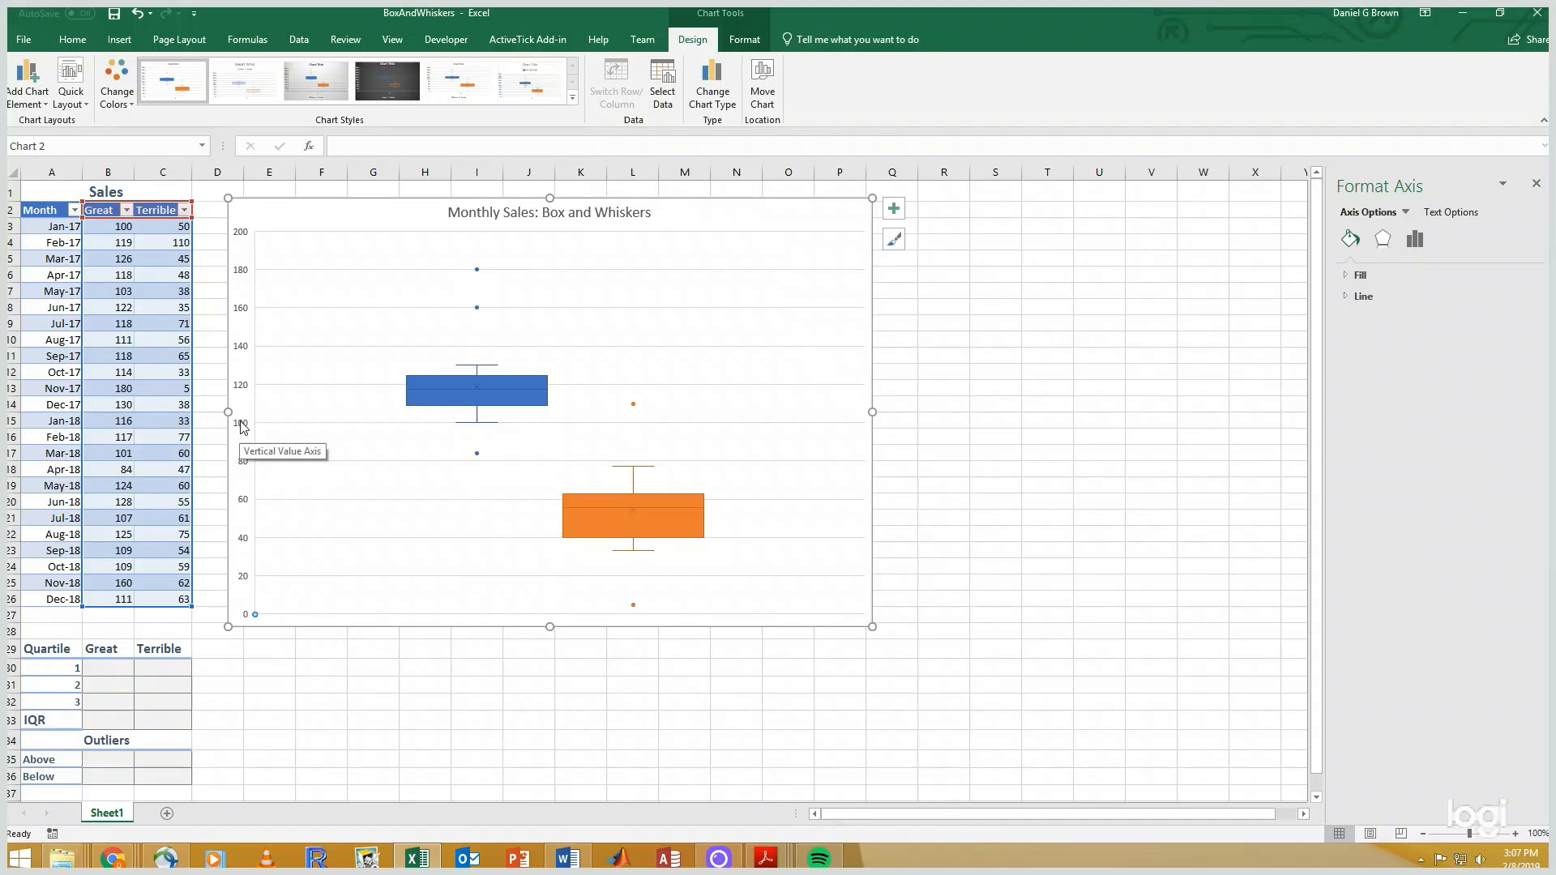
Step: Add a primary vertical axis title to the chart and set its text to "Monthly Sales"
click(894, 210)
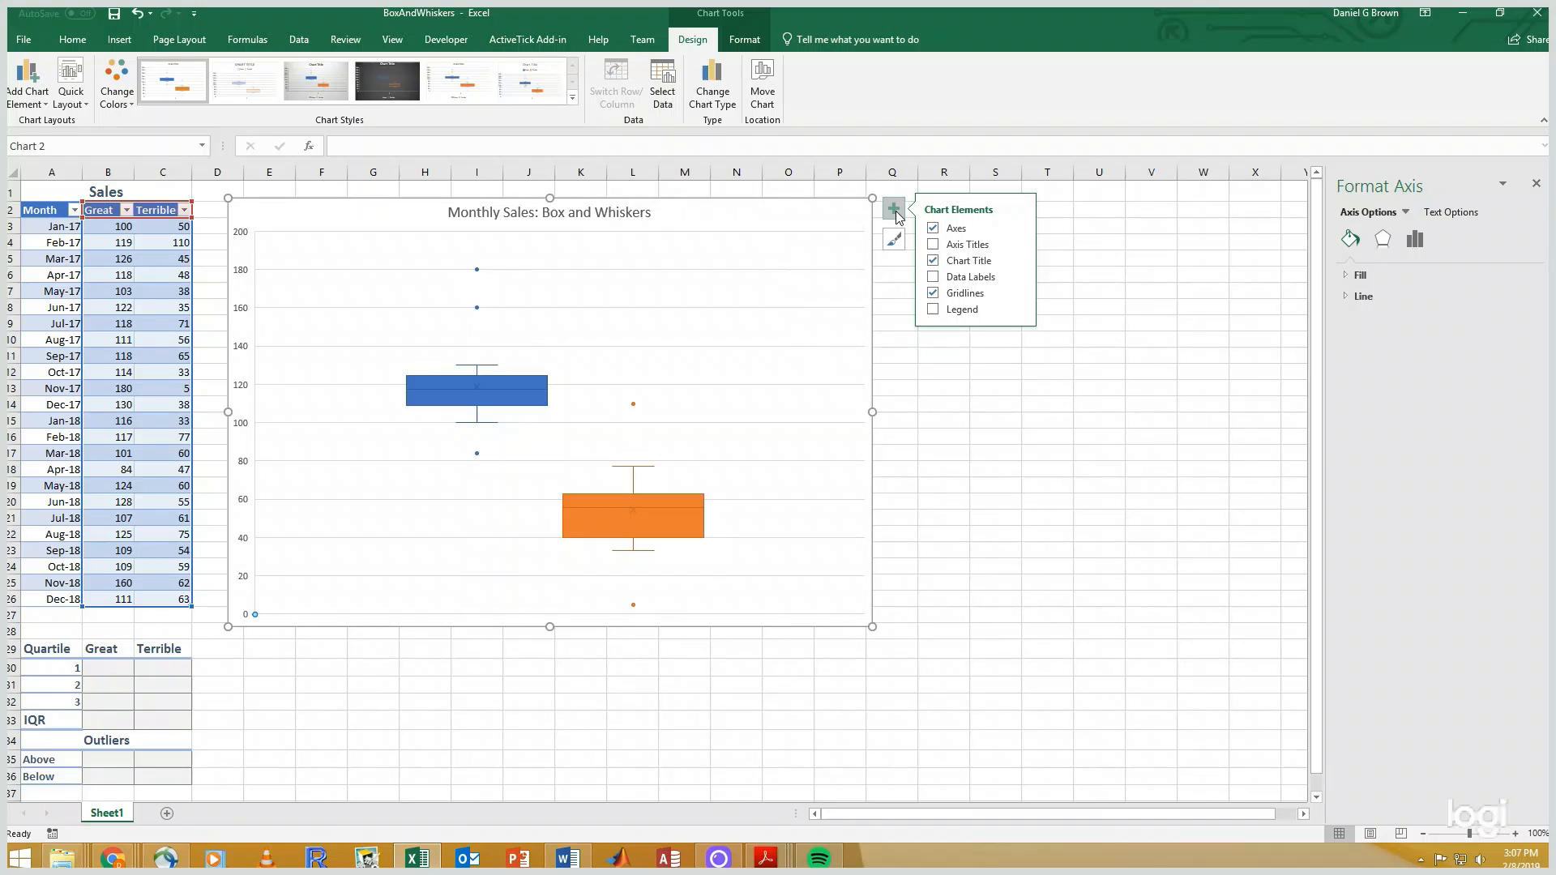
click(1018, 245)
click(1090, 262)
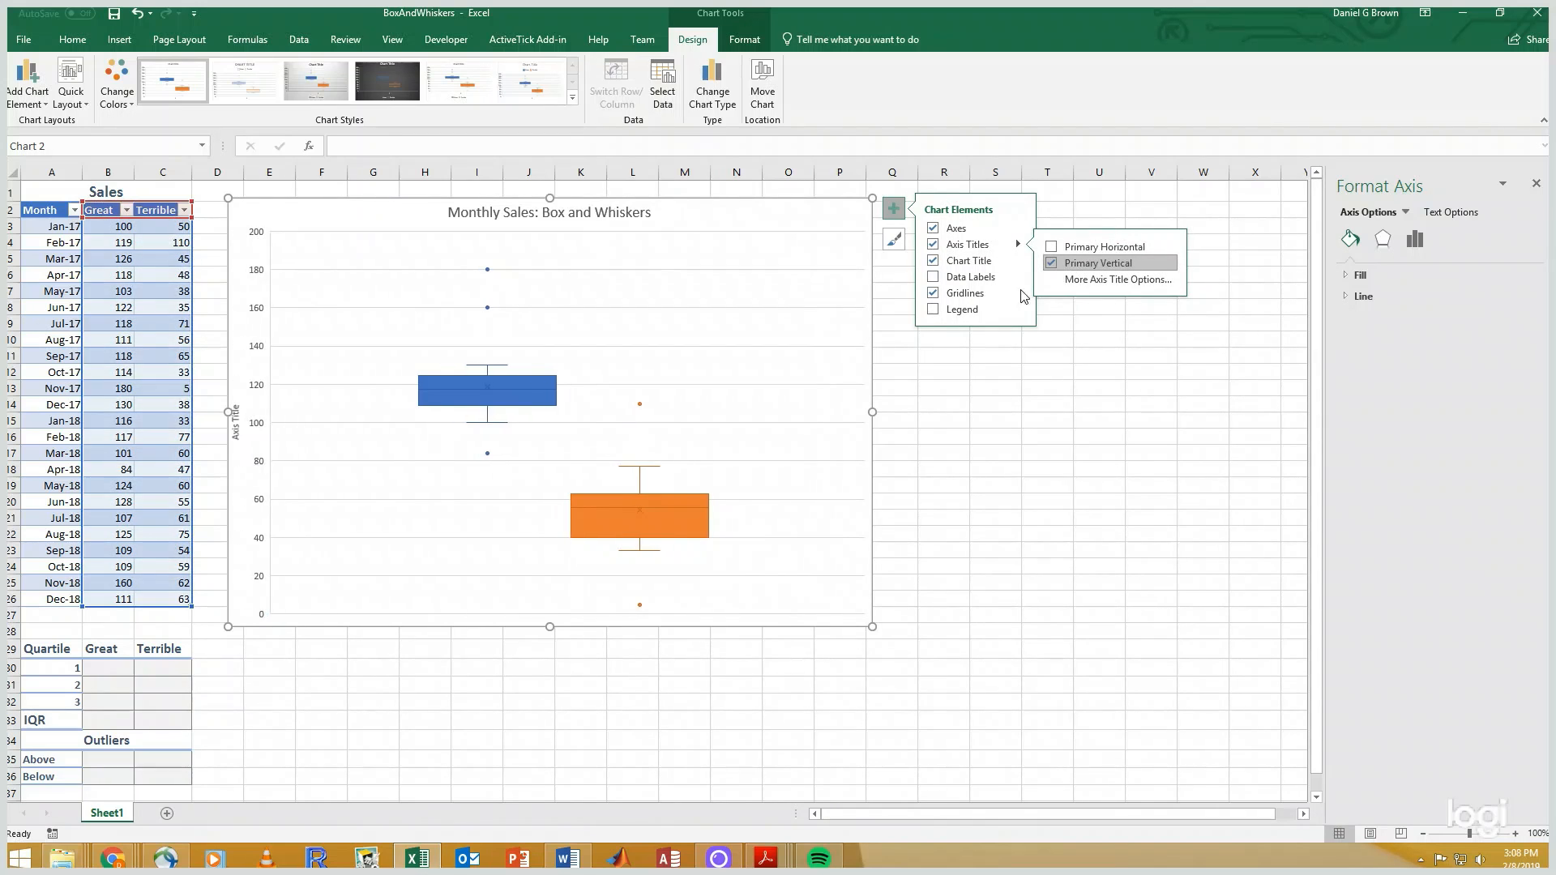
click(240, 429)
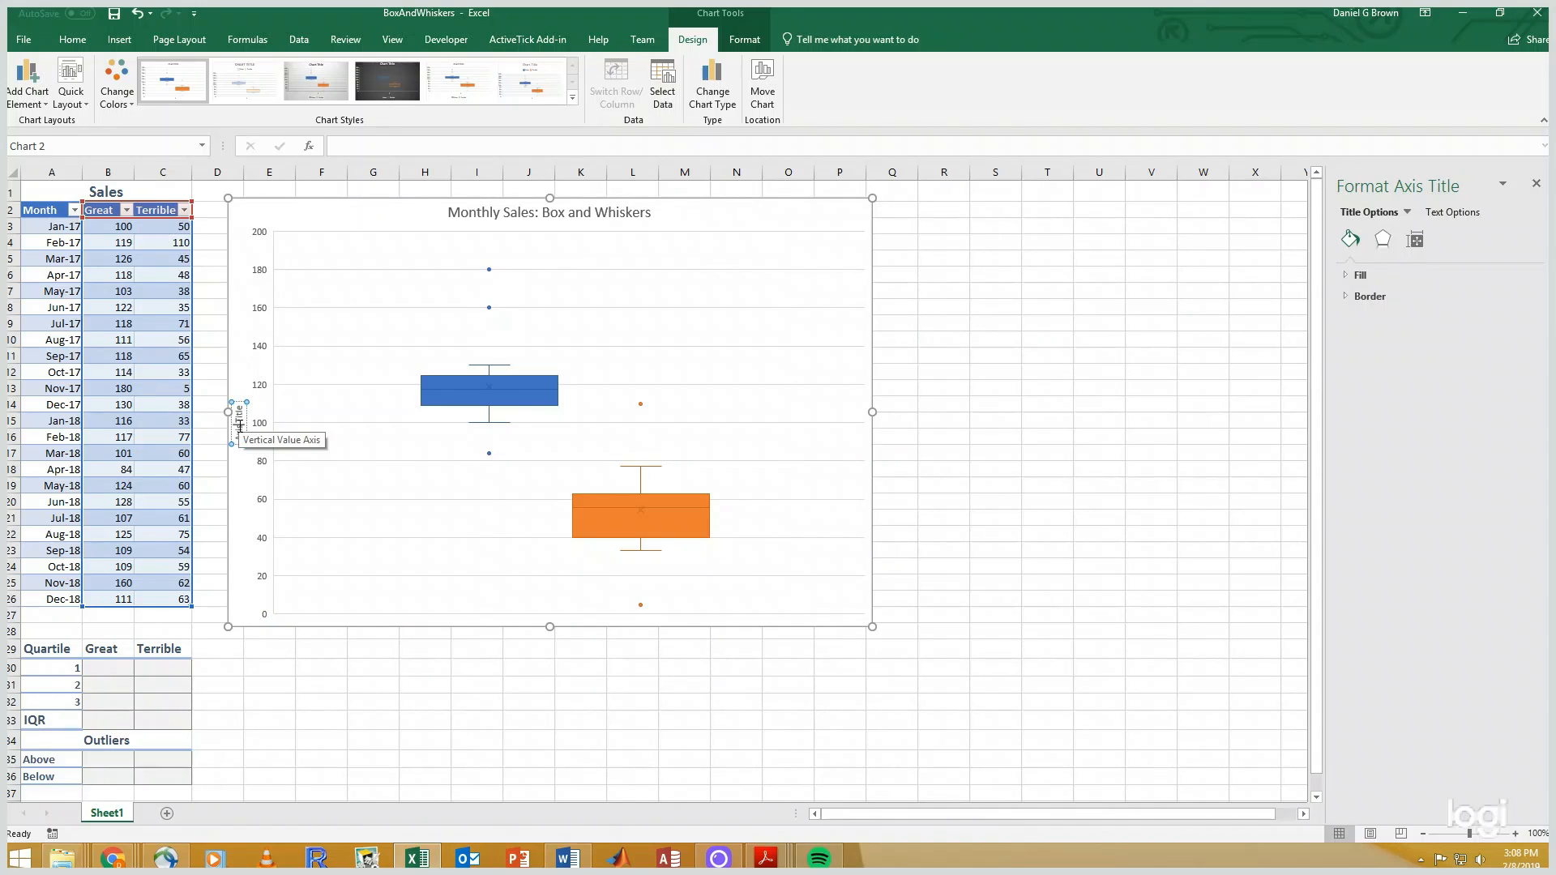
triple_click(240, 425)
text(Monthly Sales)
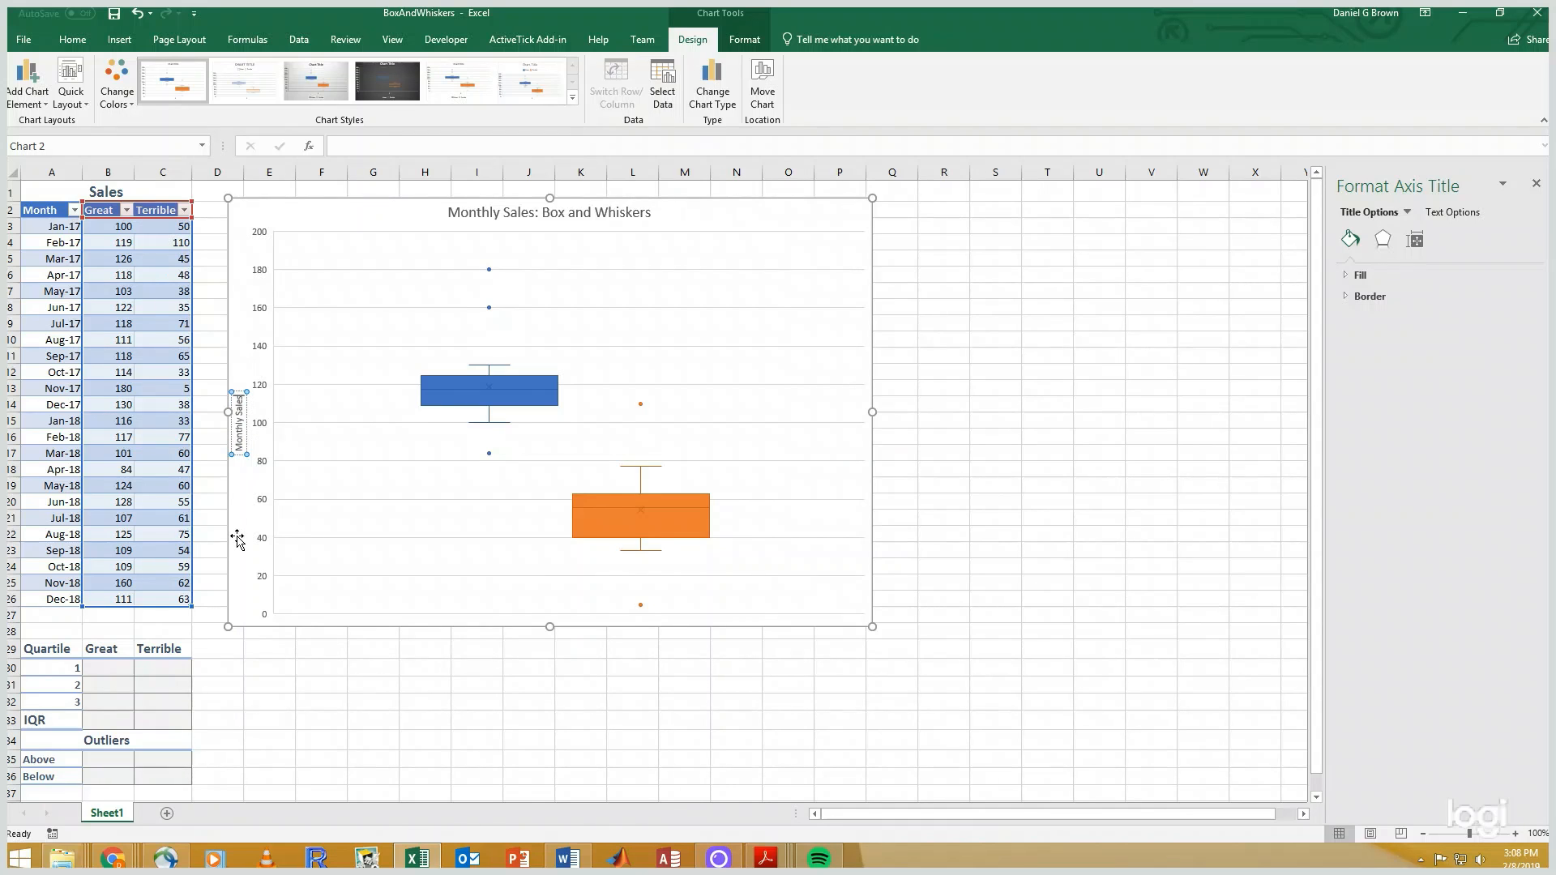
click(275, 679)
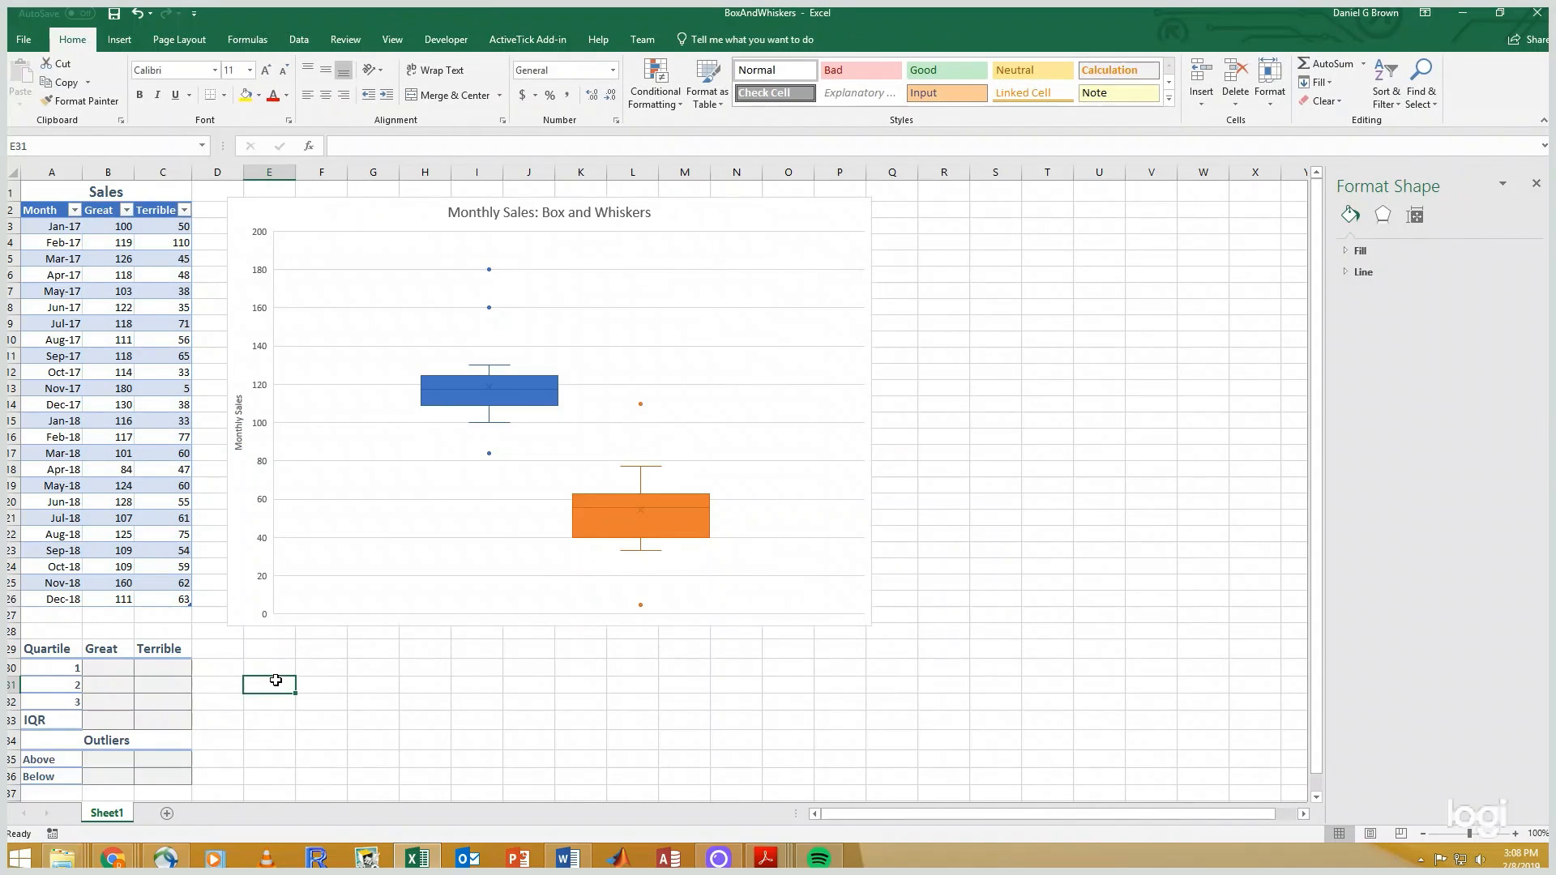
Step: Retype the word "Monthly" in the chart's vertical axis title
click(242, 444)
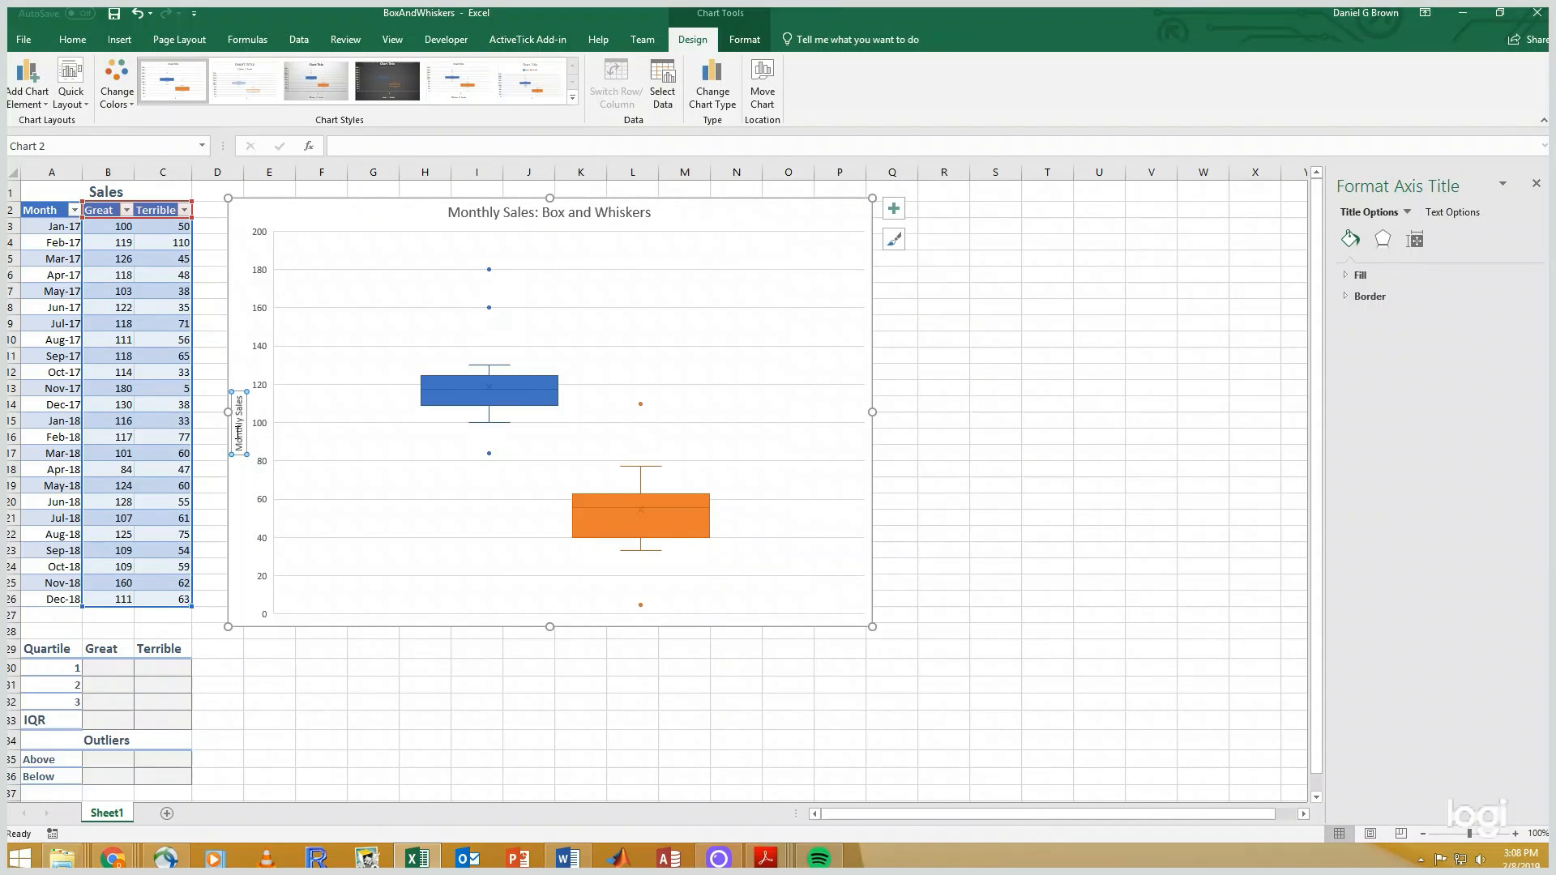
double_click(239, 433)
text(Mon)
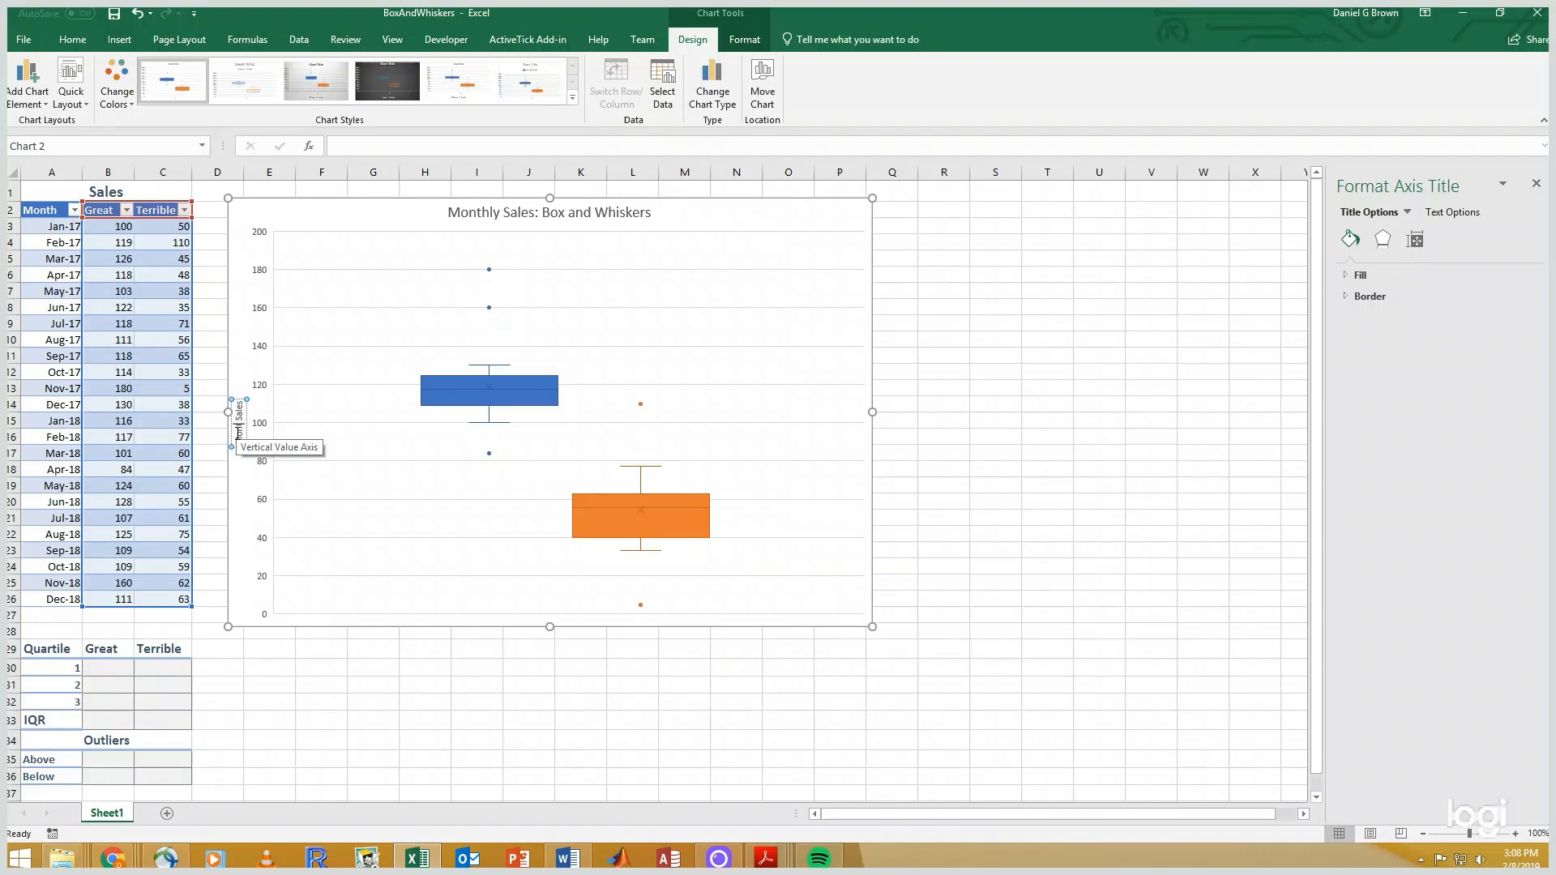
text(thly)
click(308, 692)
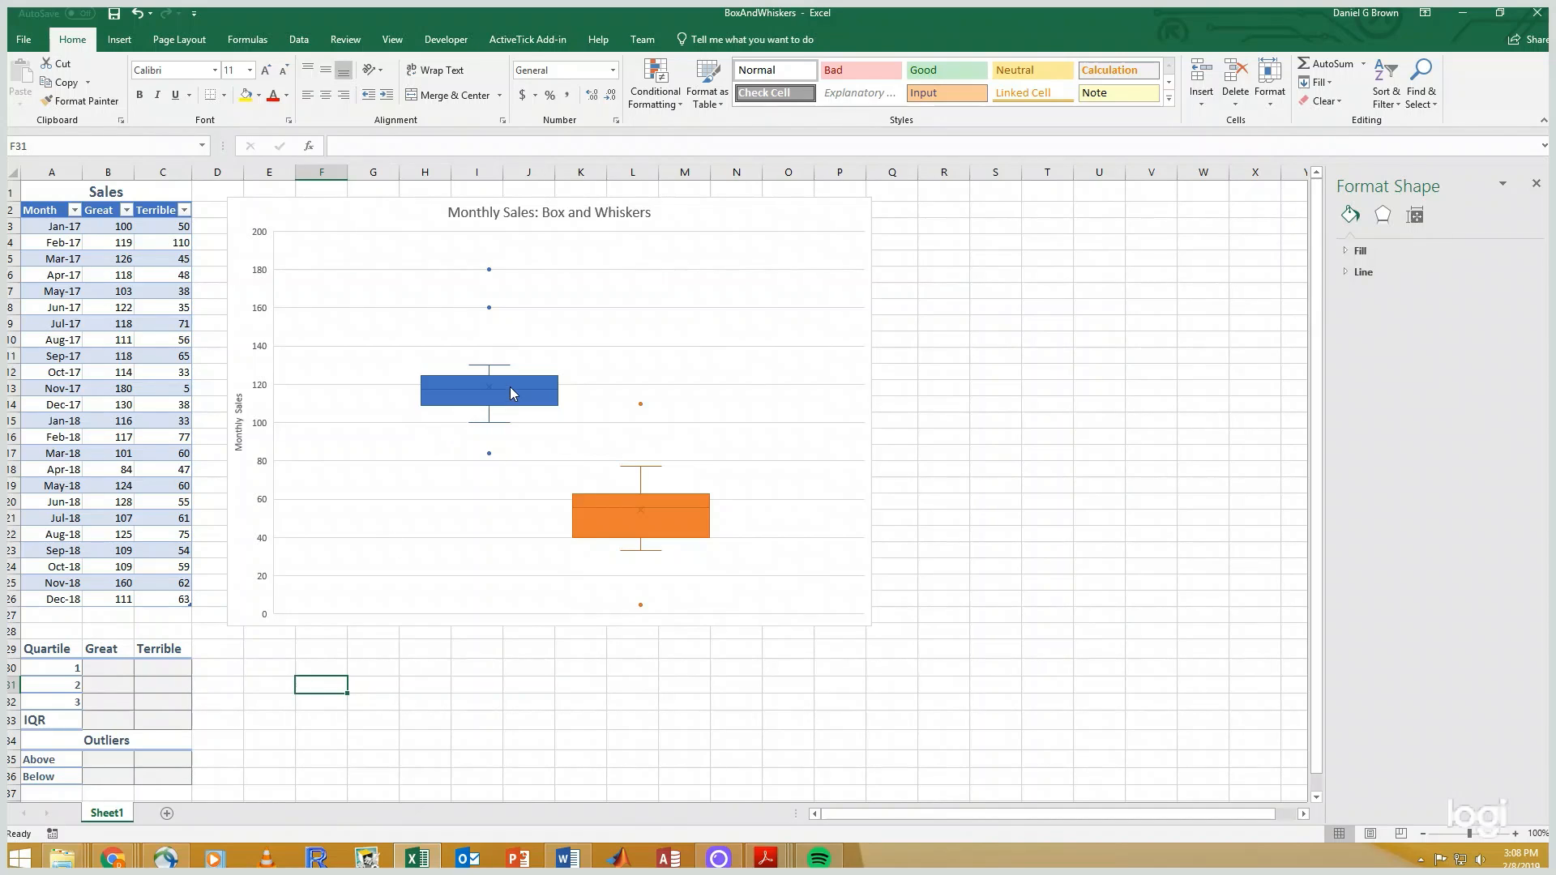
Step: Add a legend at the bottom of the box and whisker chart and turn on data labels
mouse_move(522, 392)
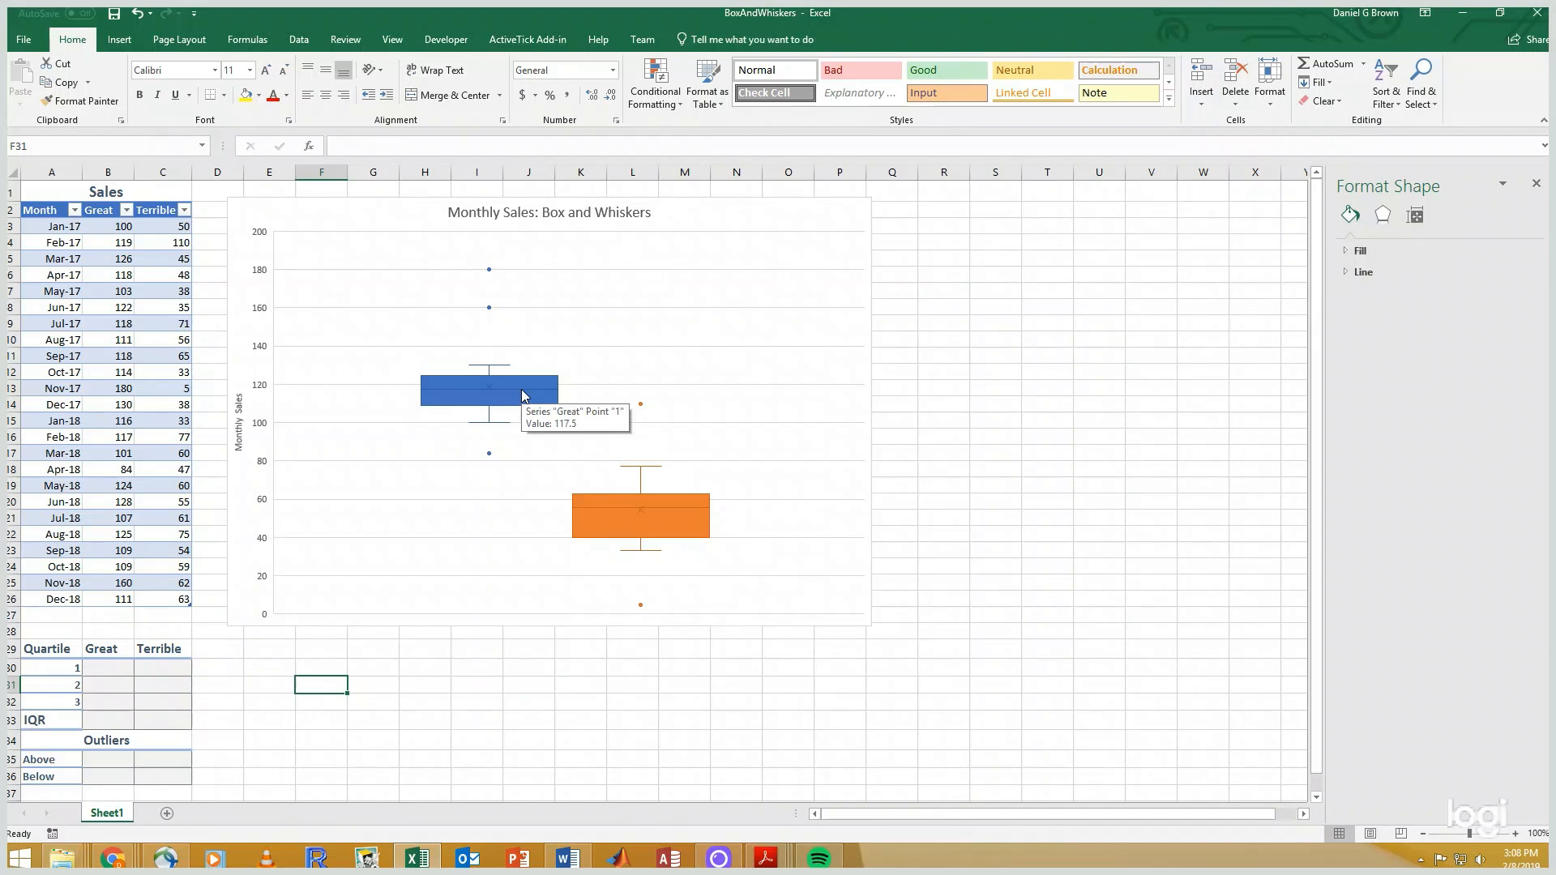
mouse_move(668, 504)
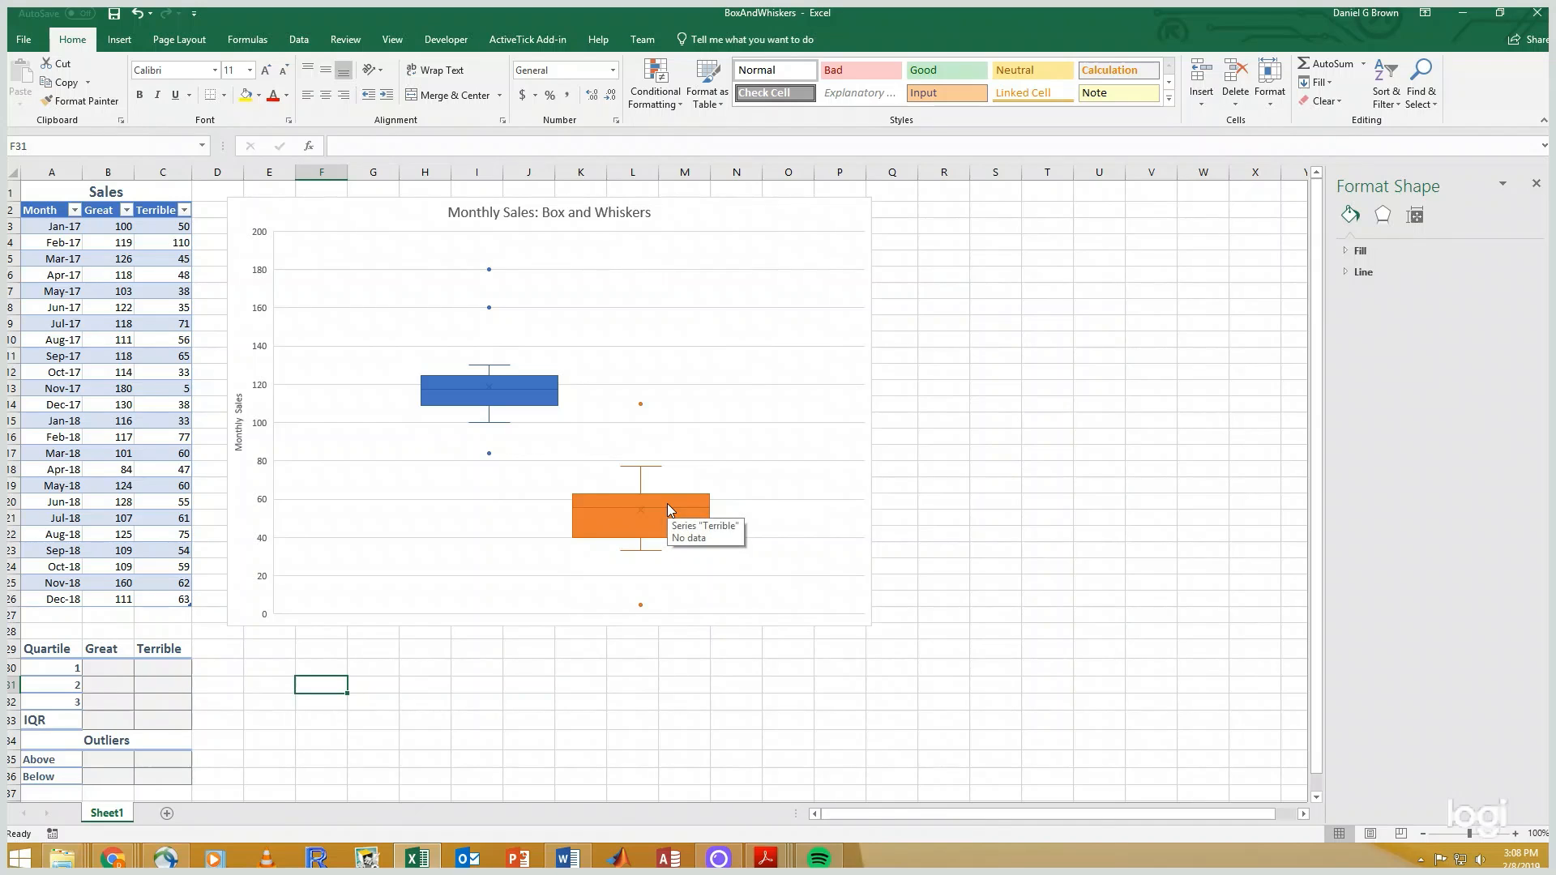
click(854, 227)
click(894, 212)
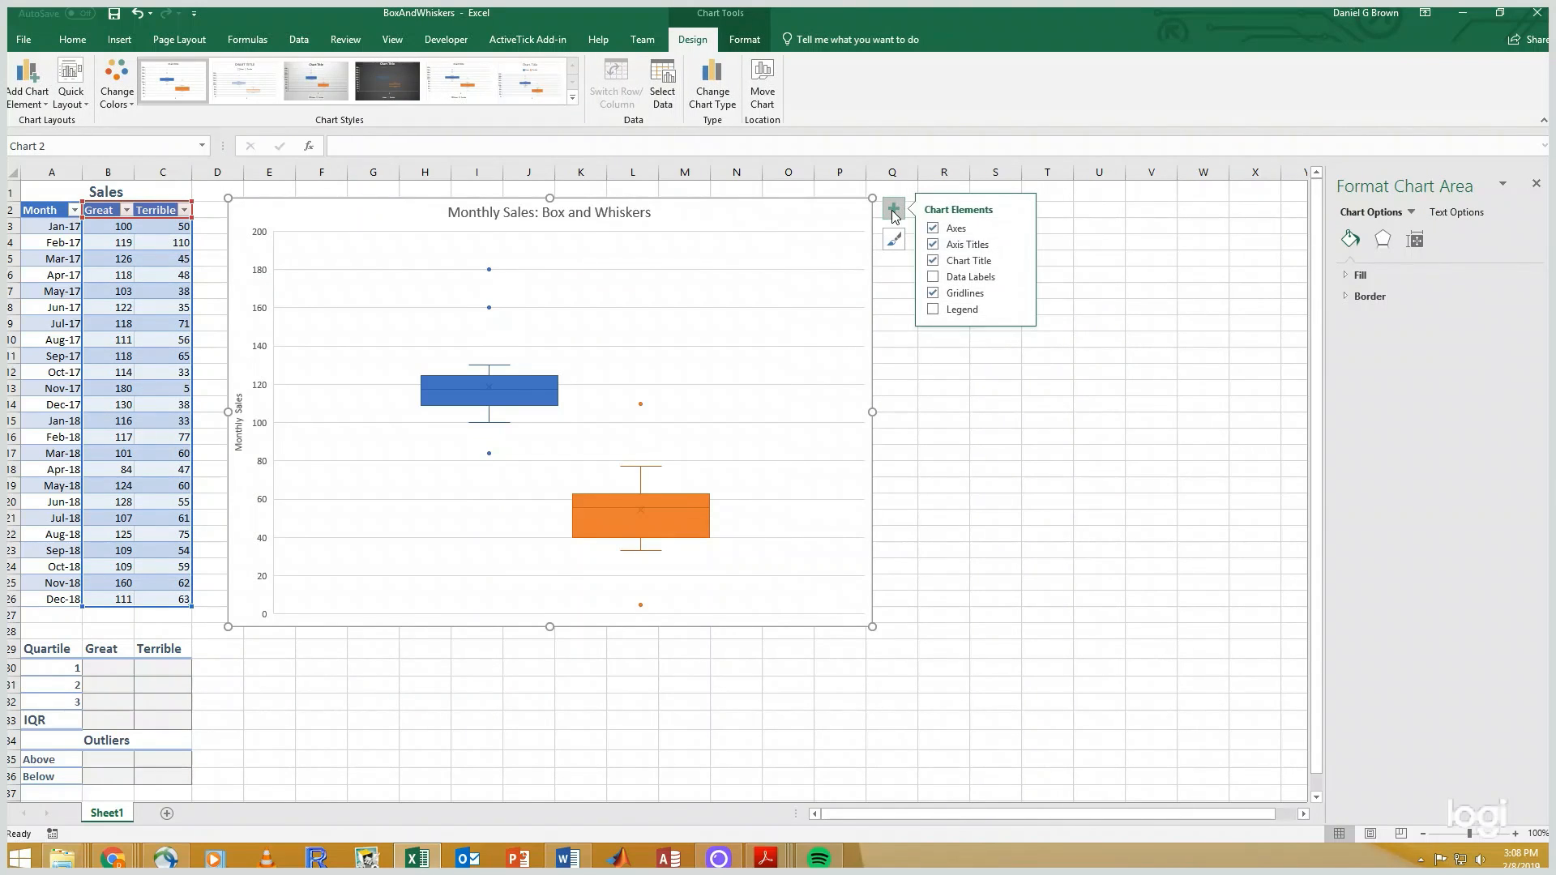
click(1018, 309)
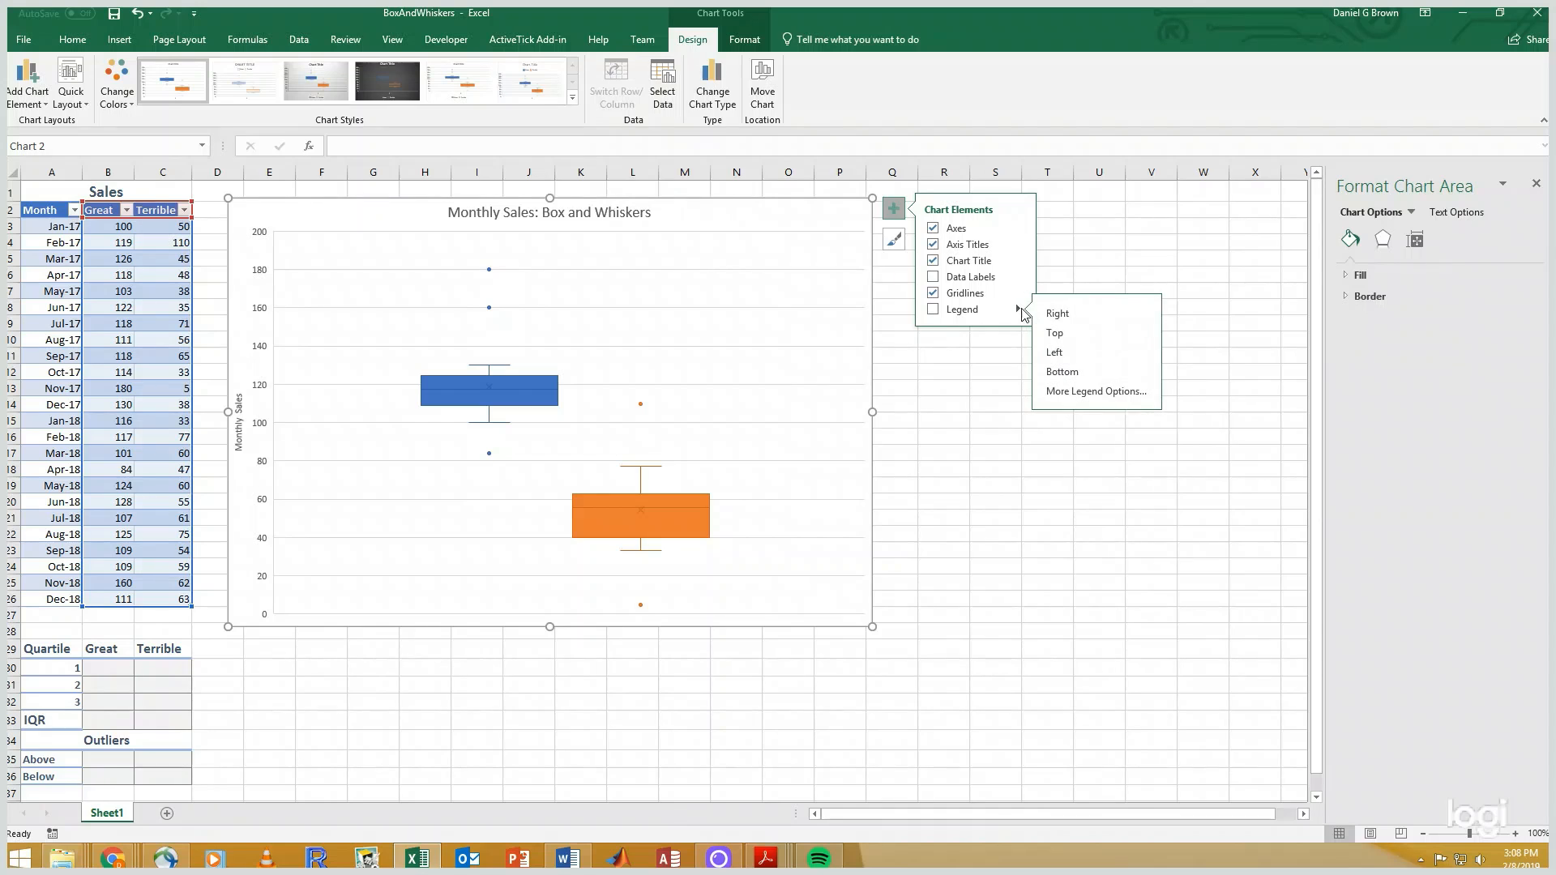
click(1059, 371)
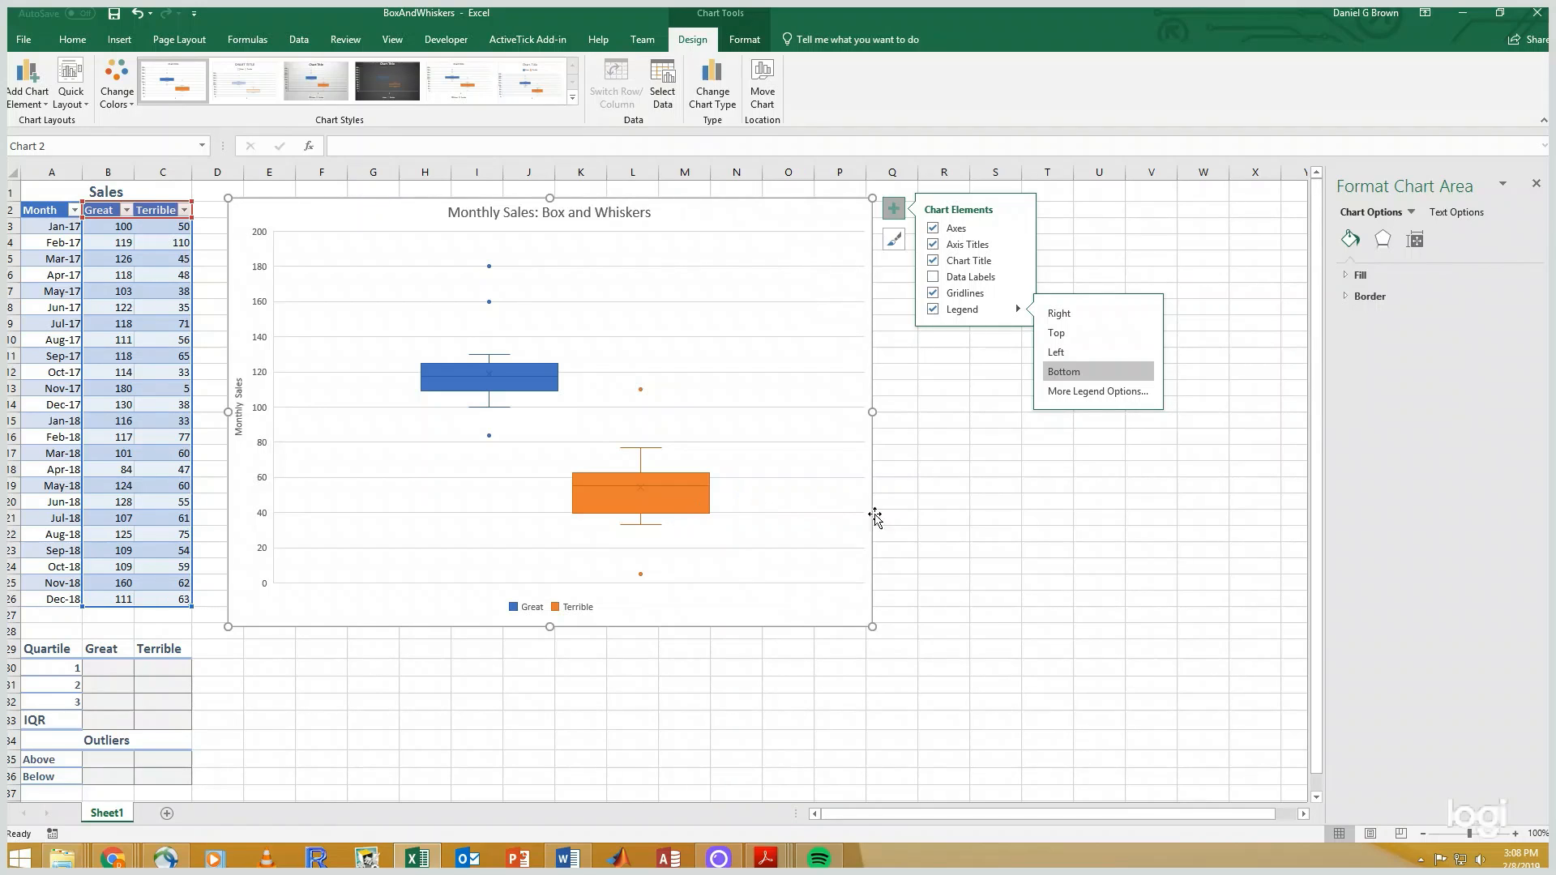
click(960, 277)
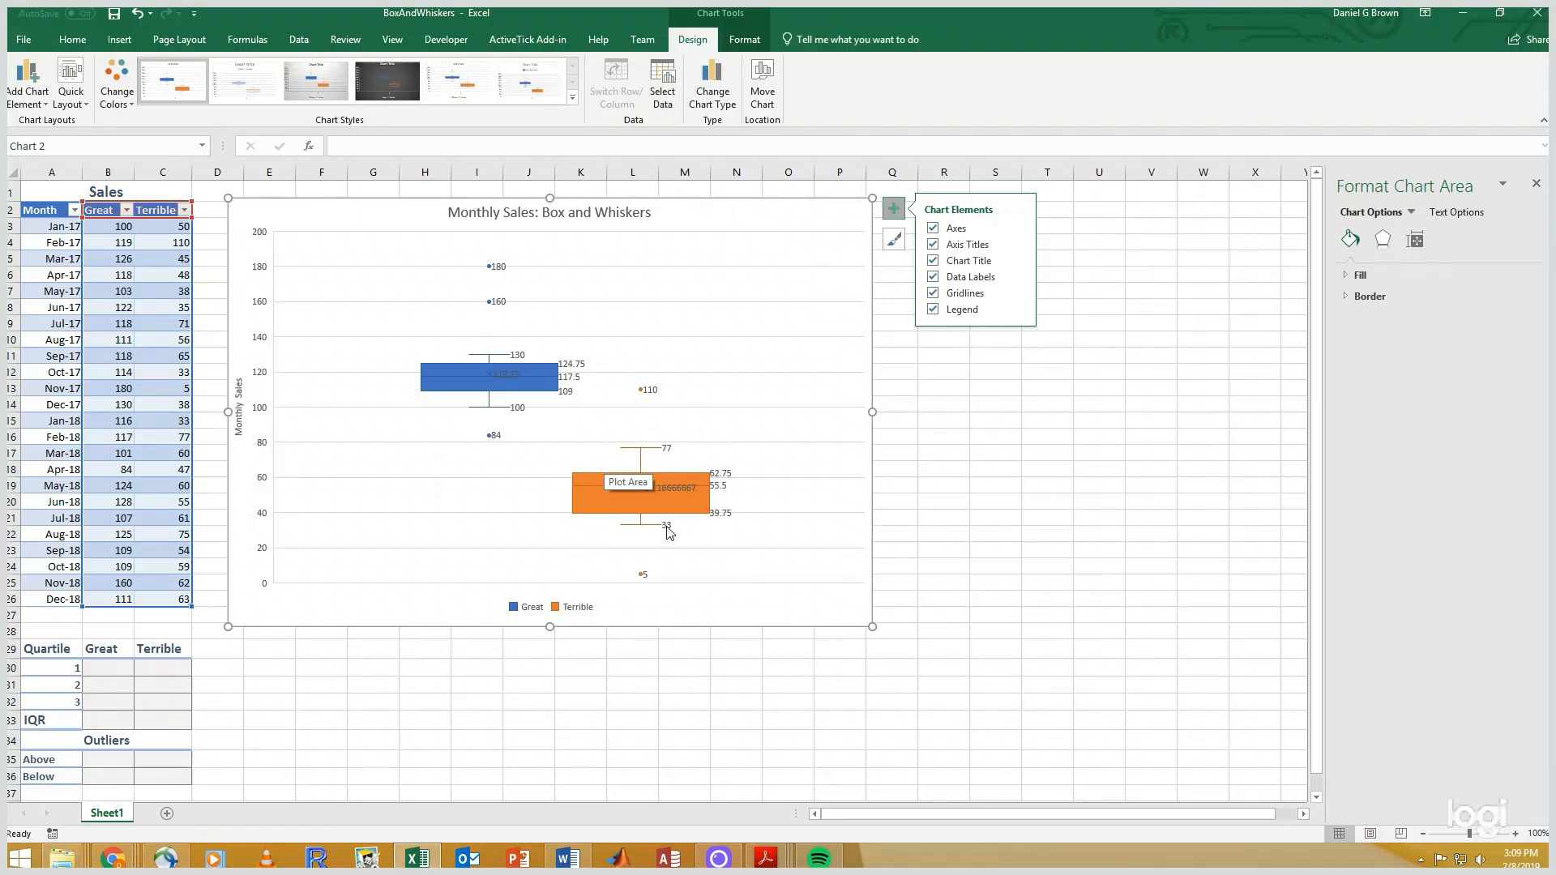
Step: Format the Great series' data labels with the Number category, showing two decimal places
click(571, 379)
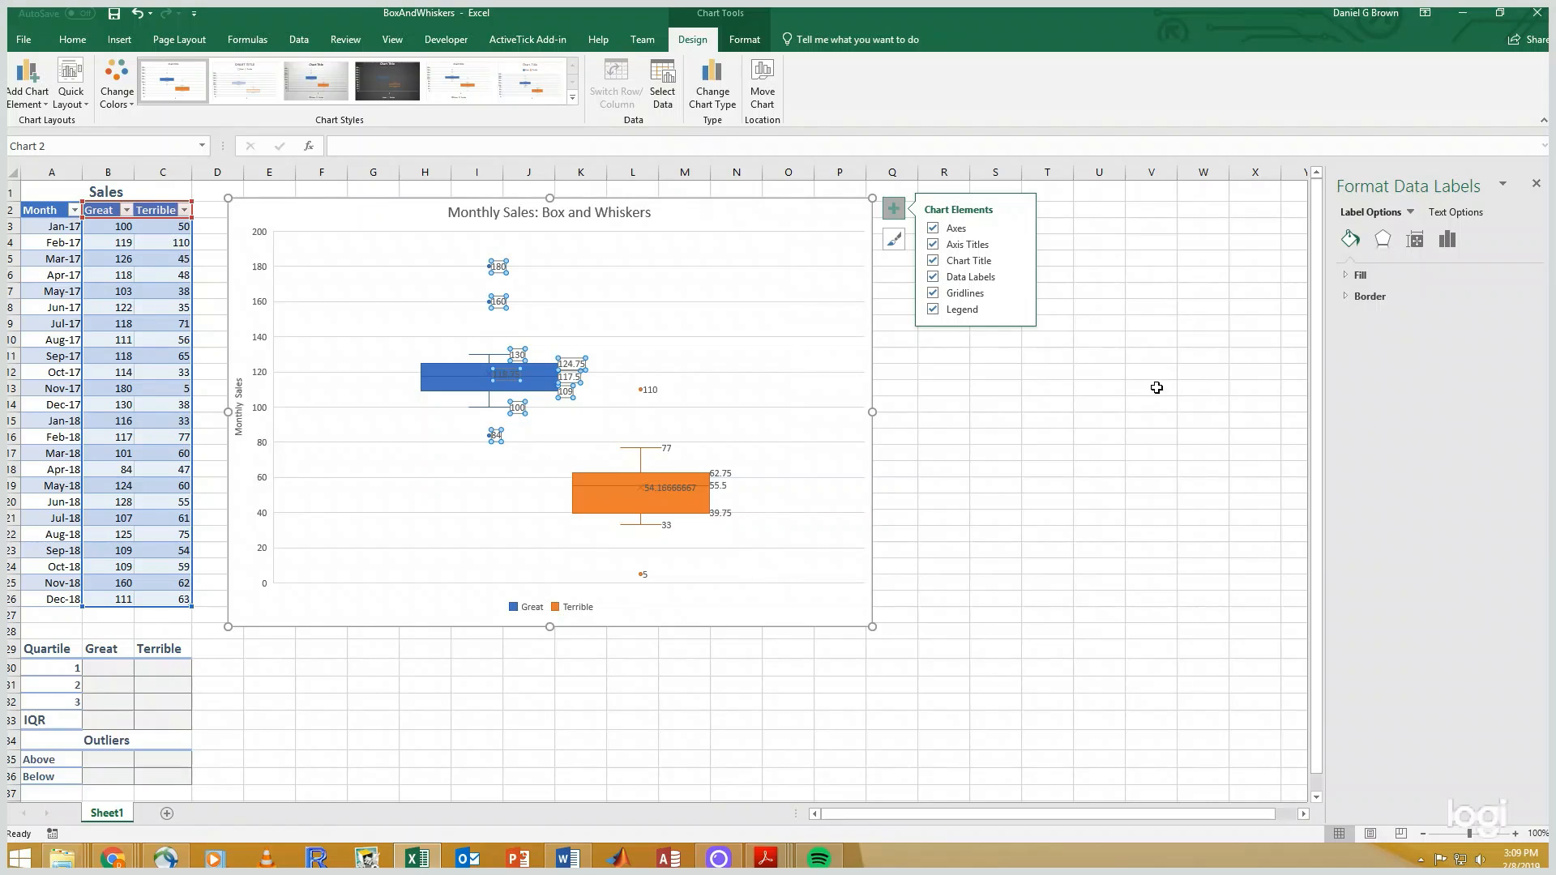
right_click(570, 368)
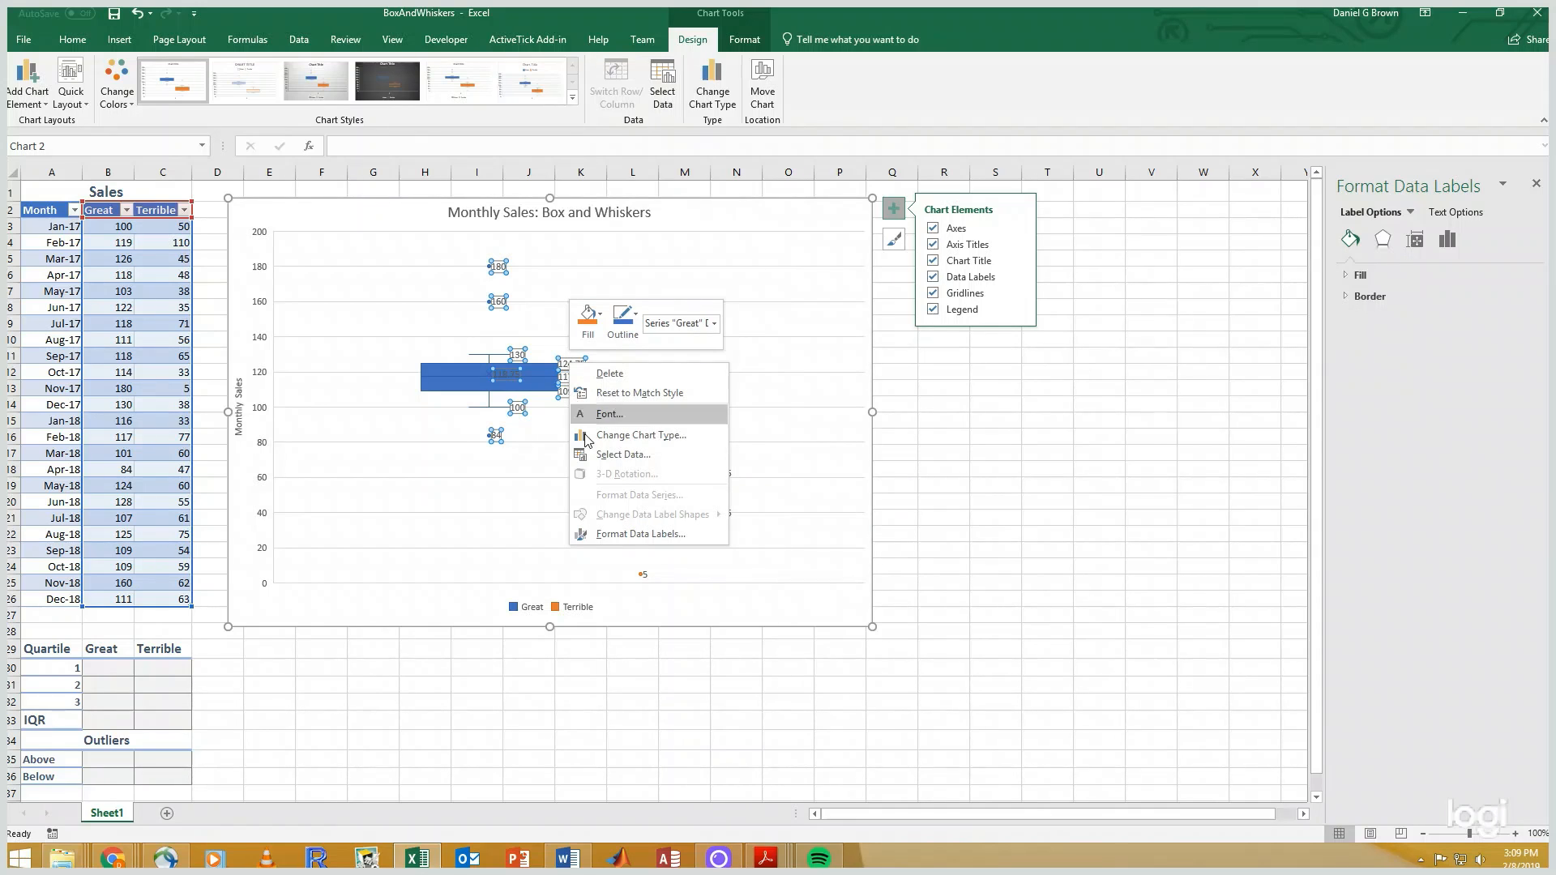
click(626, 537)
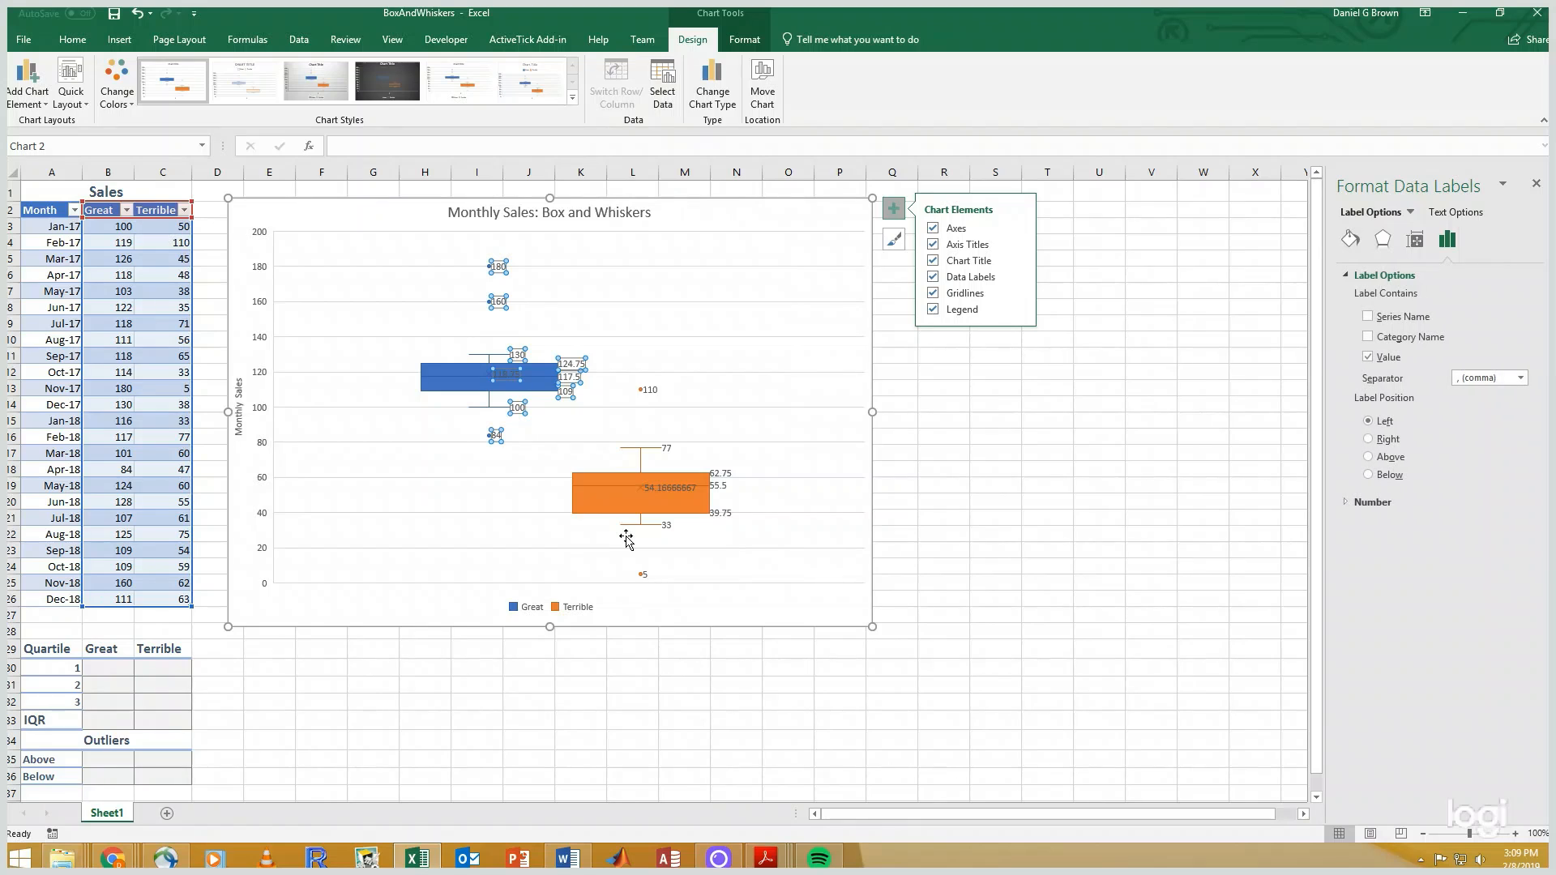
click(1375, 503)
click(1410, 540)
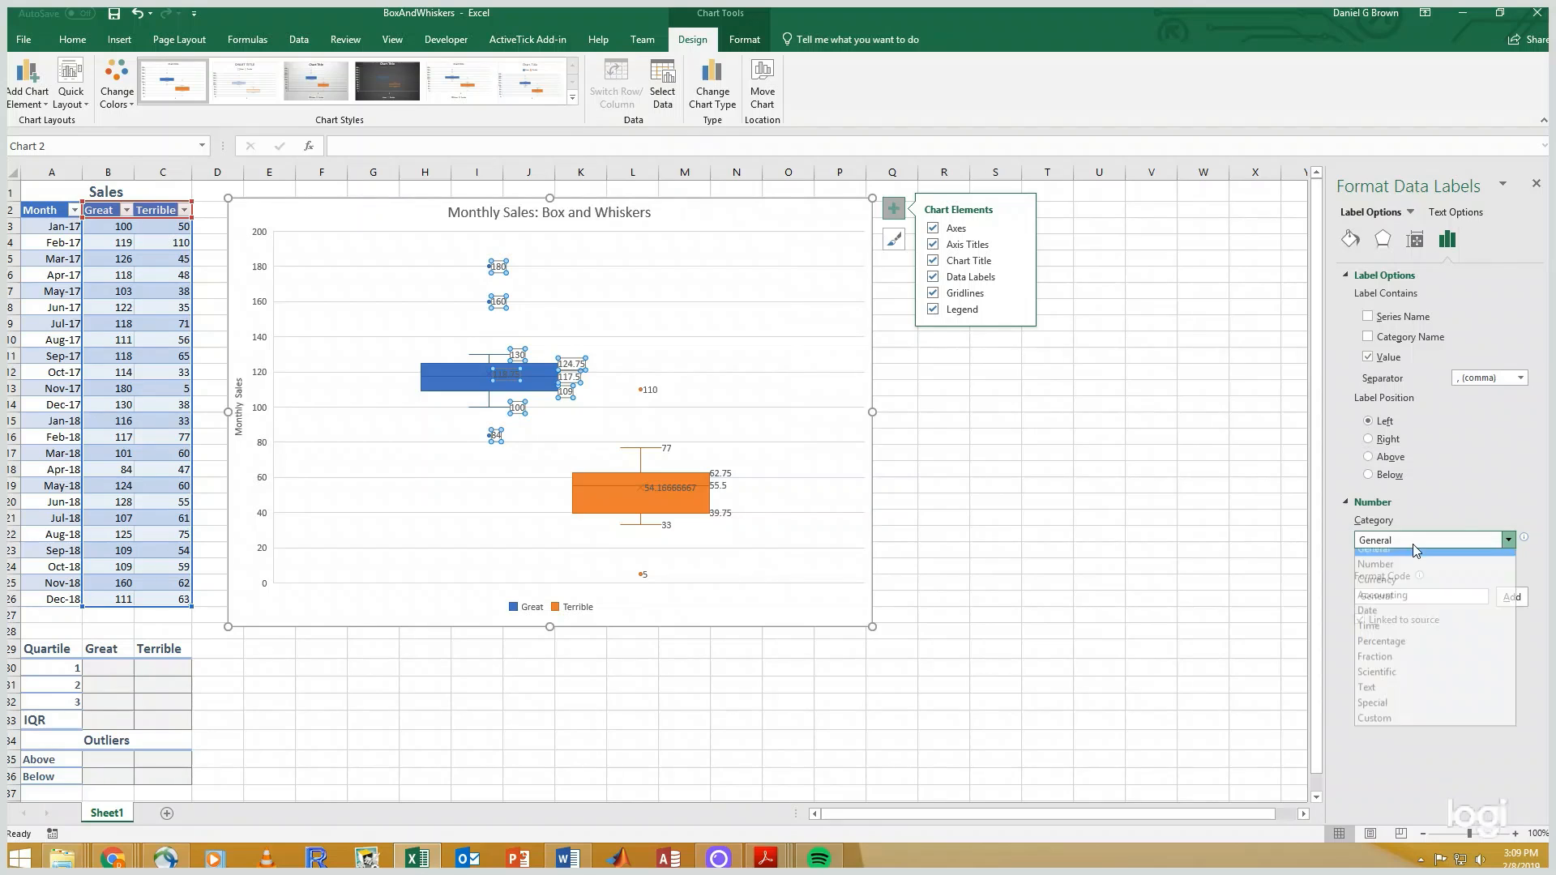
click(1395, 573)
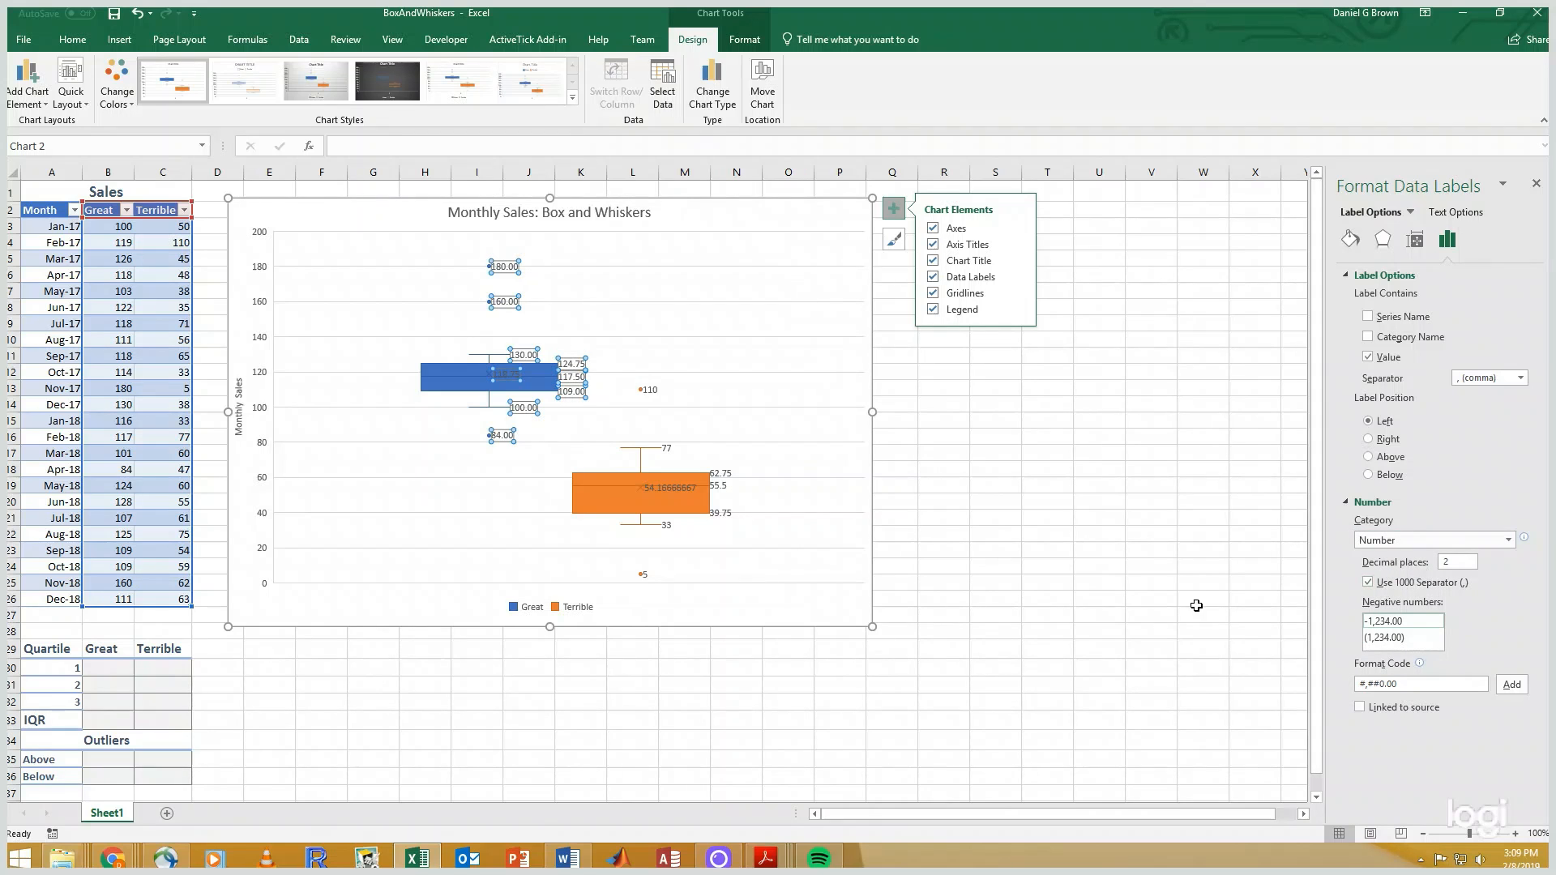
click(1149, 598)
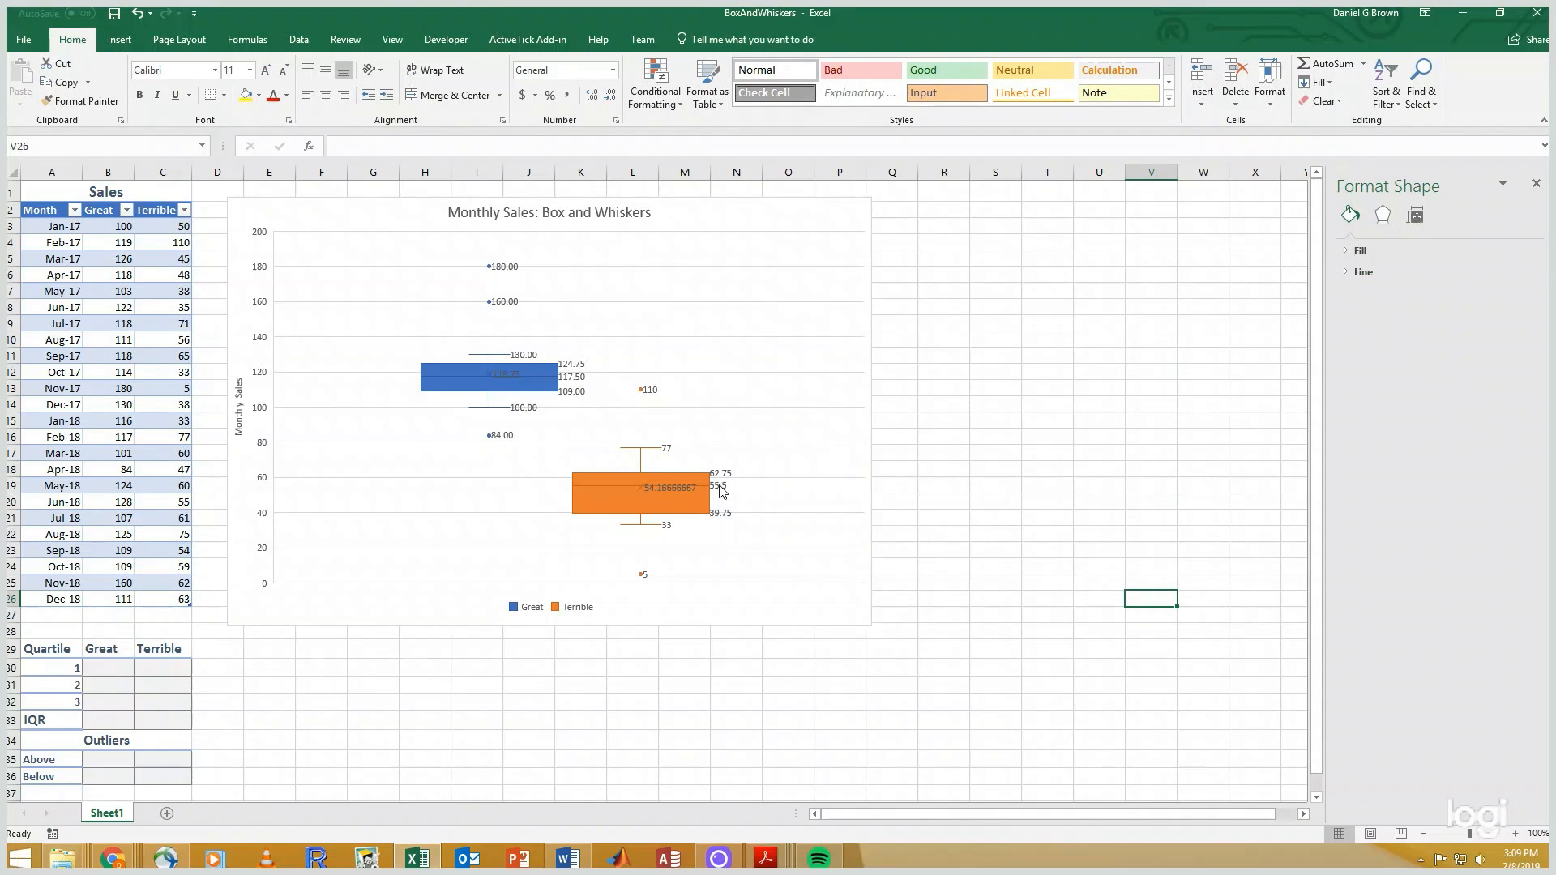
Step: Apply the Number category with two decimal places to the Terrible series' data labels
click(720, 489)
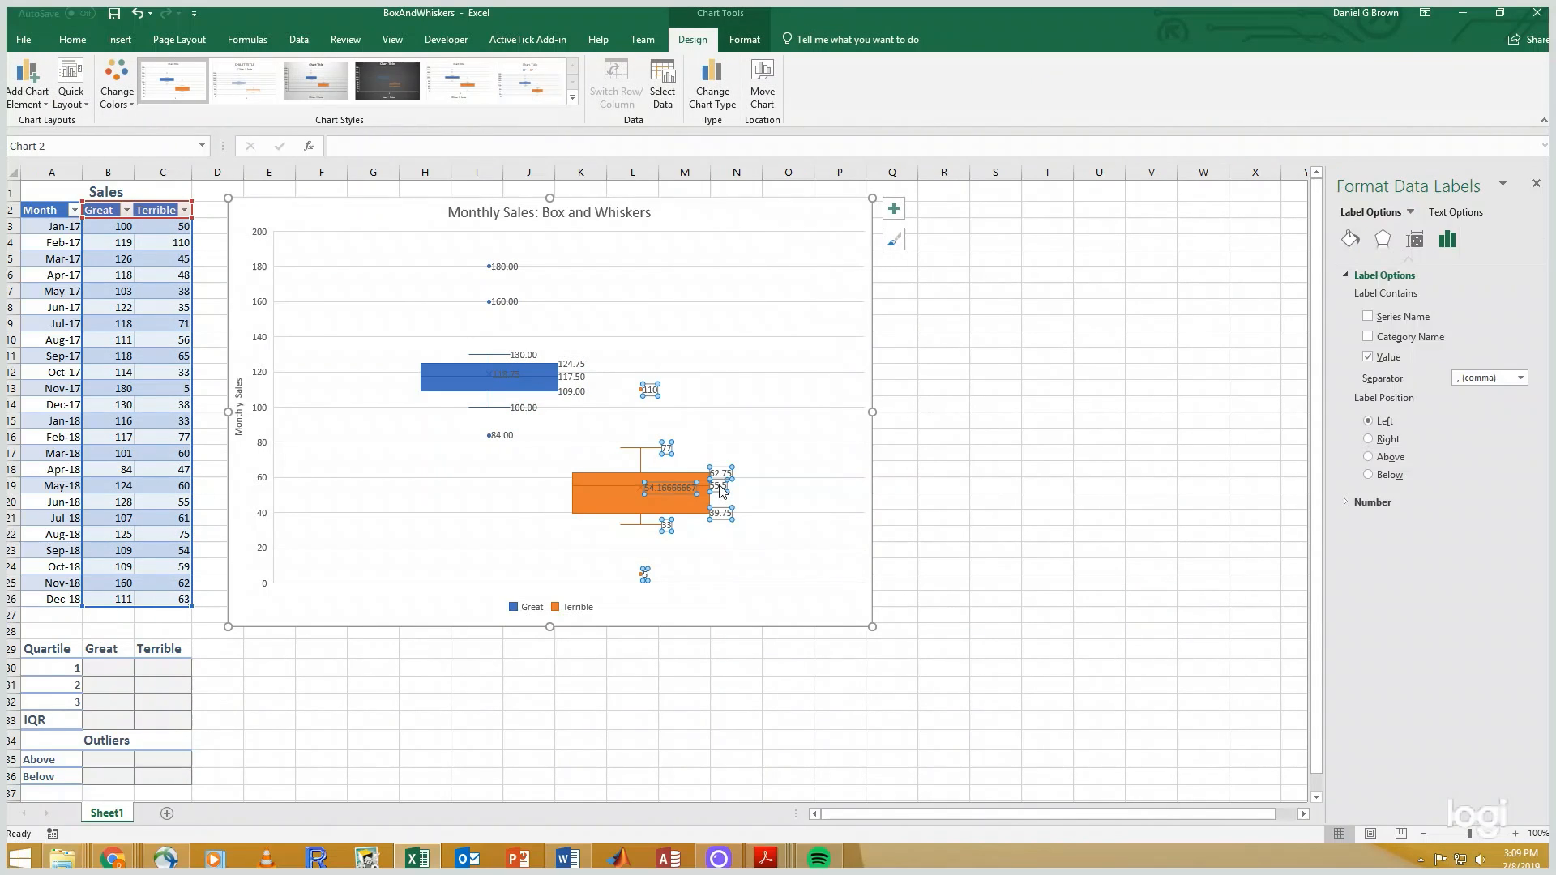
click(1384, 504)
click(1410, 540)
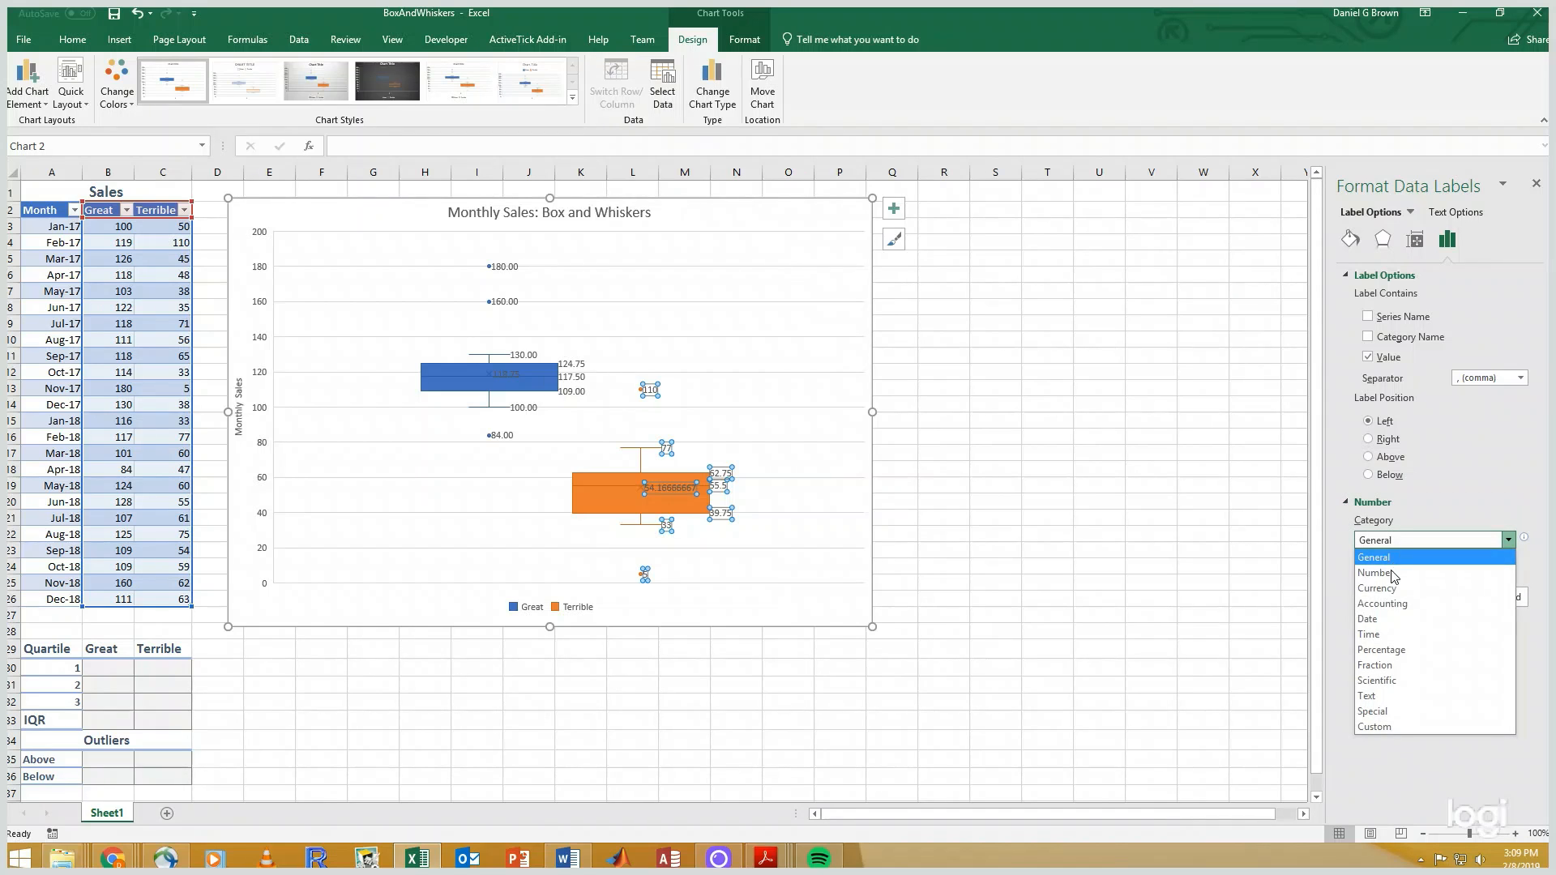
click(1394, 564)
click(1160, 557)
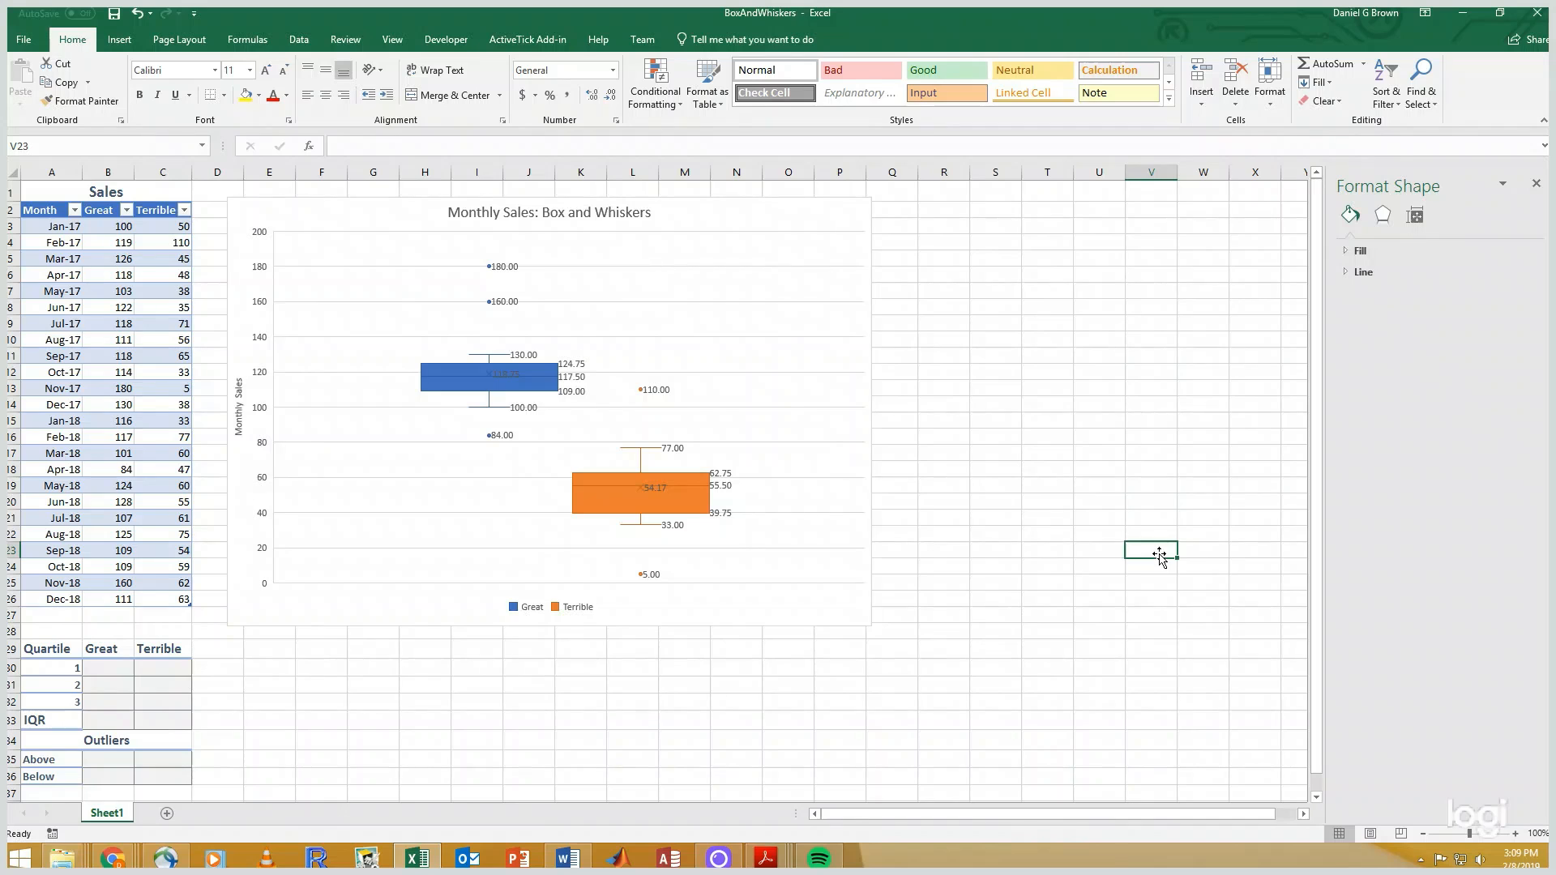
Step: Turn off the mean markers for both the Great and Terrible series in the box and whisker chart
click(687, 496)
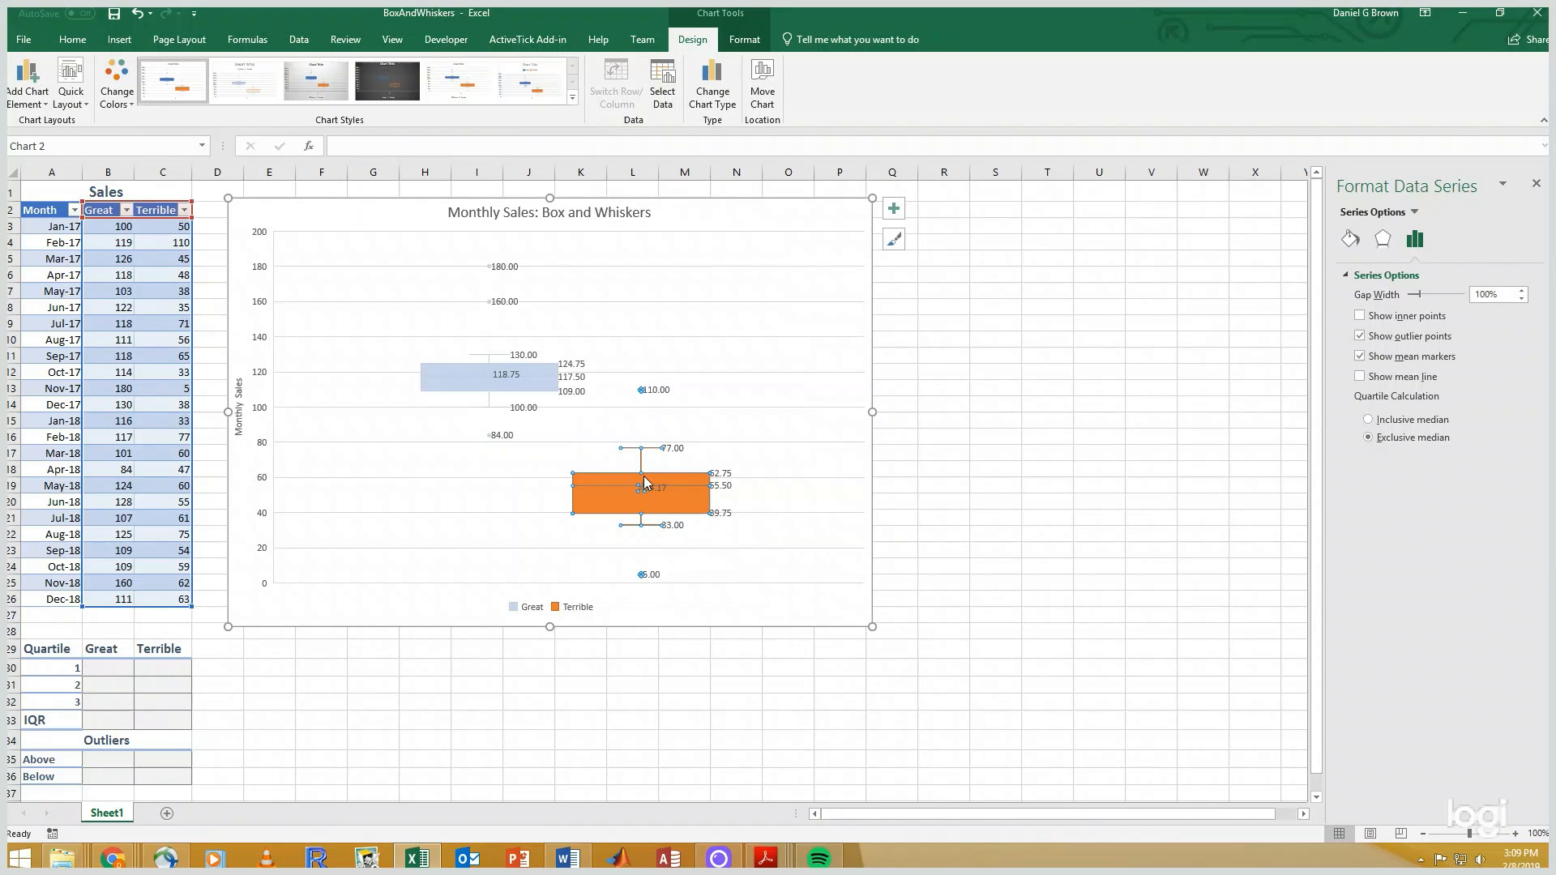
mouse_move(657, 485)
click(700, 666)
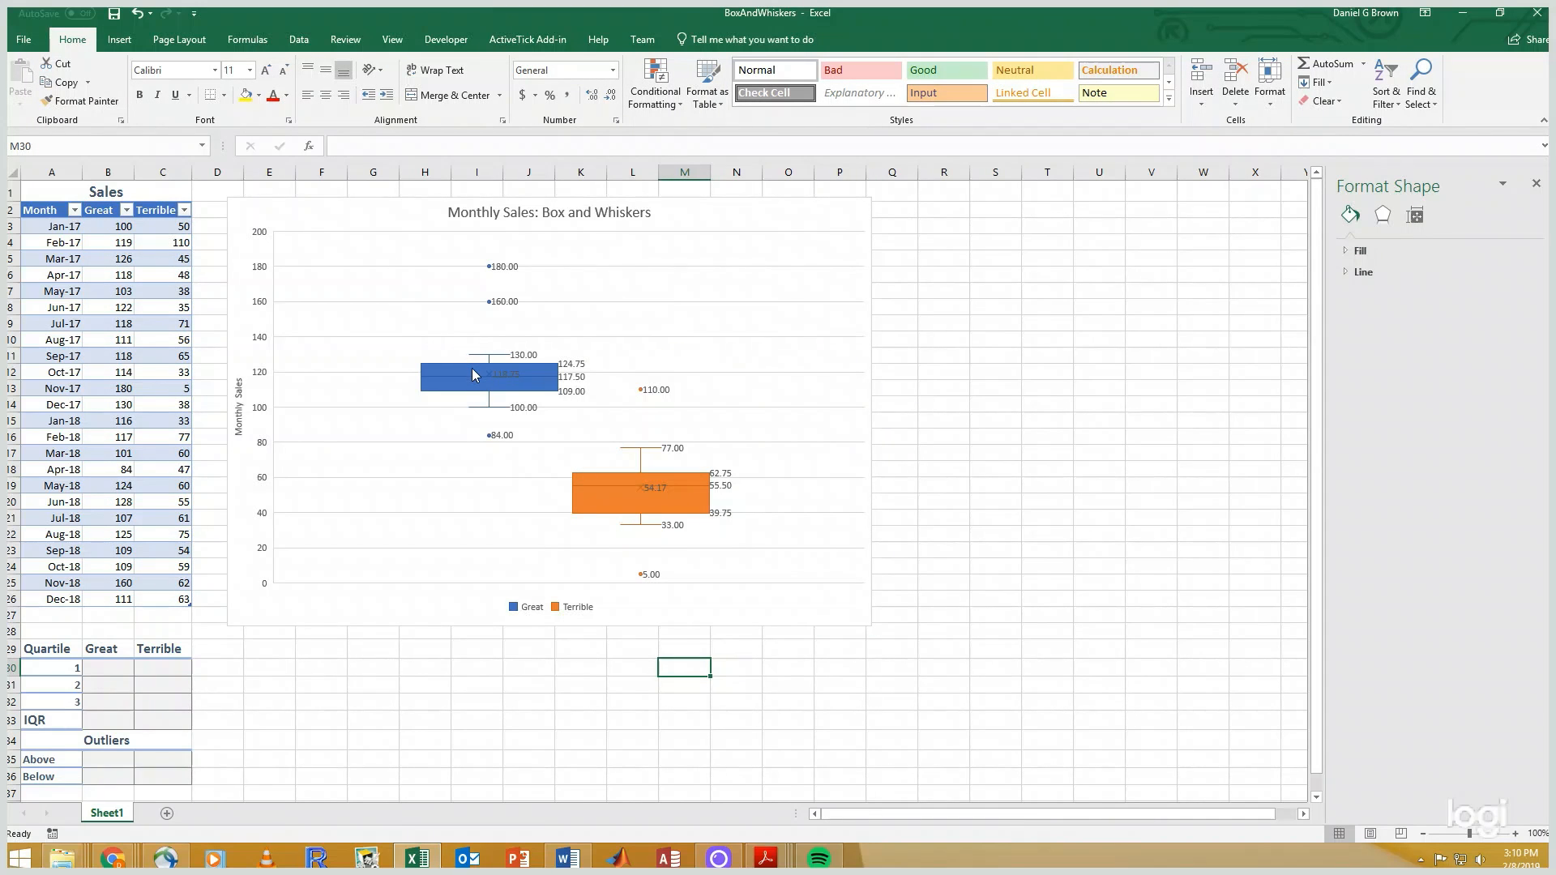
click(536, 388)
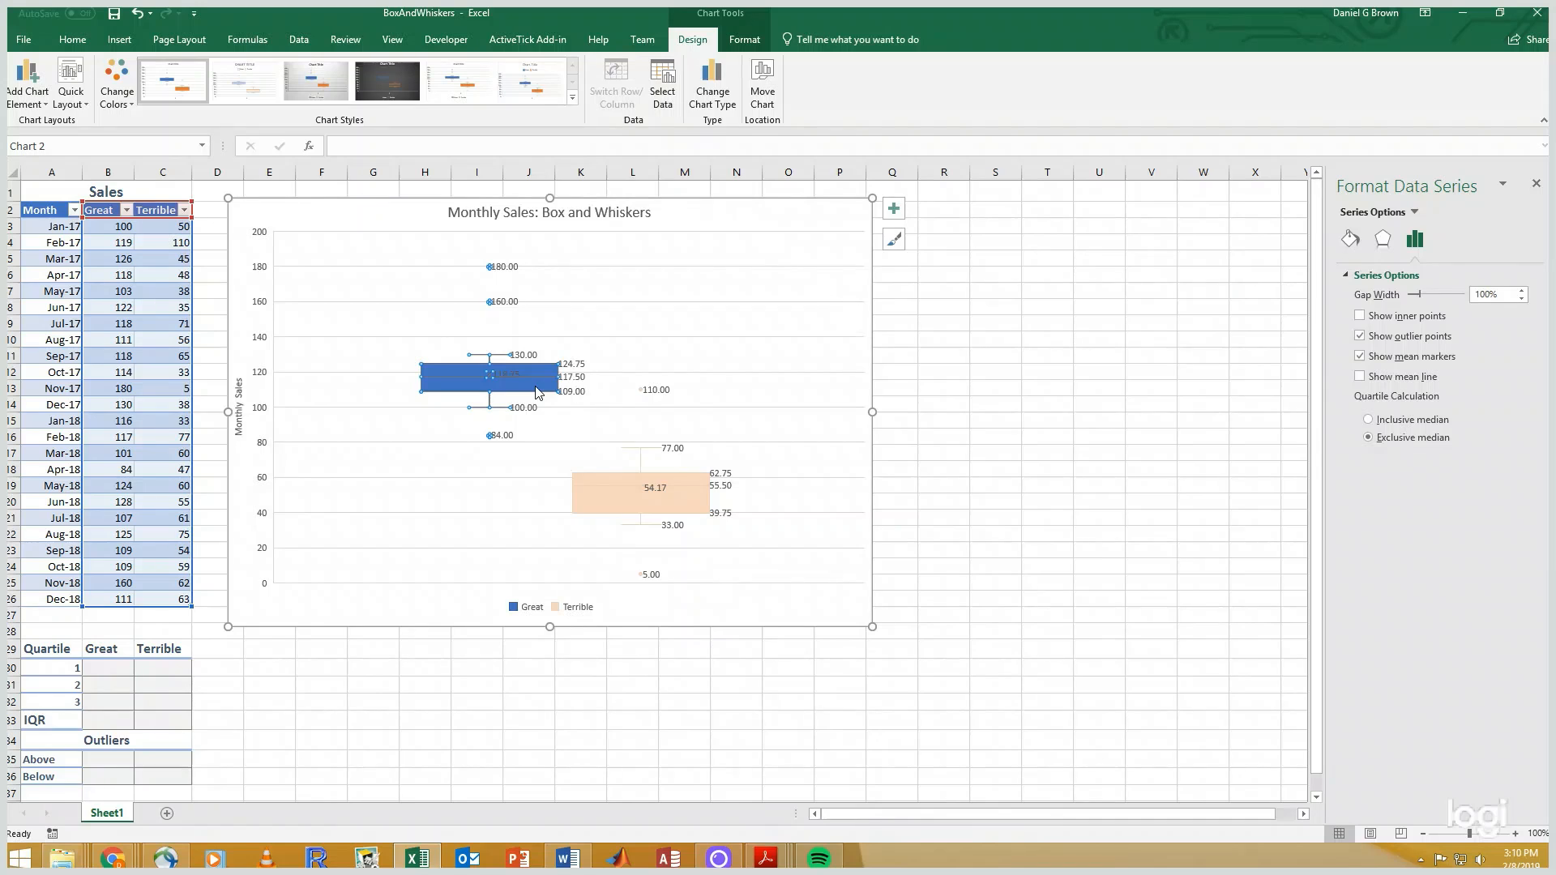
right_click(534, 392)
click(631, 541)
click(1426, 358)
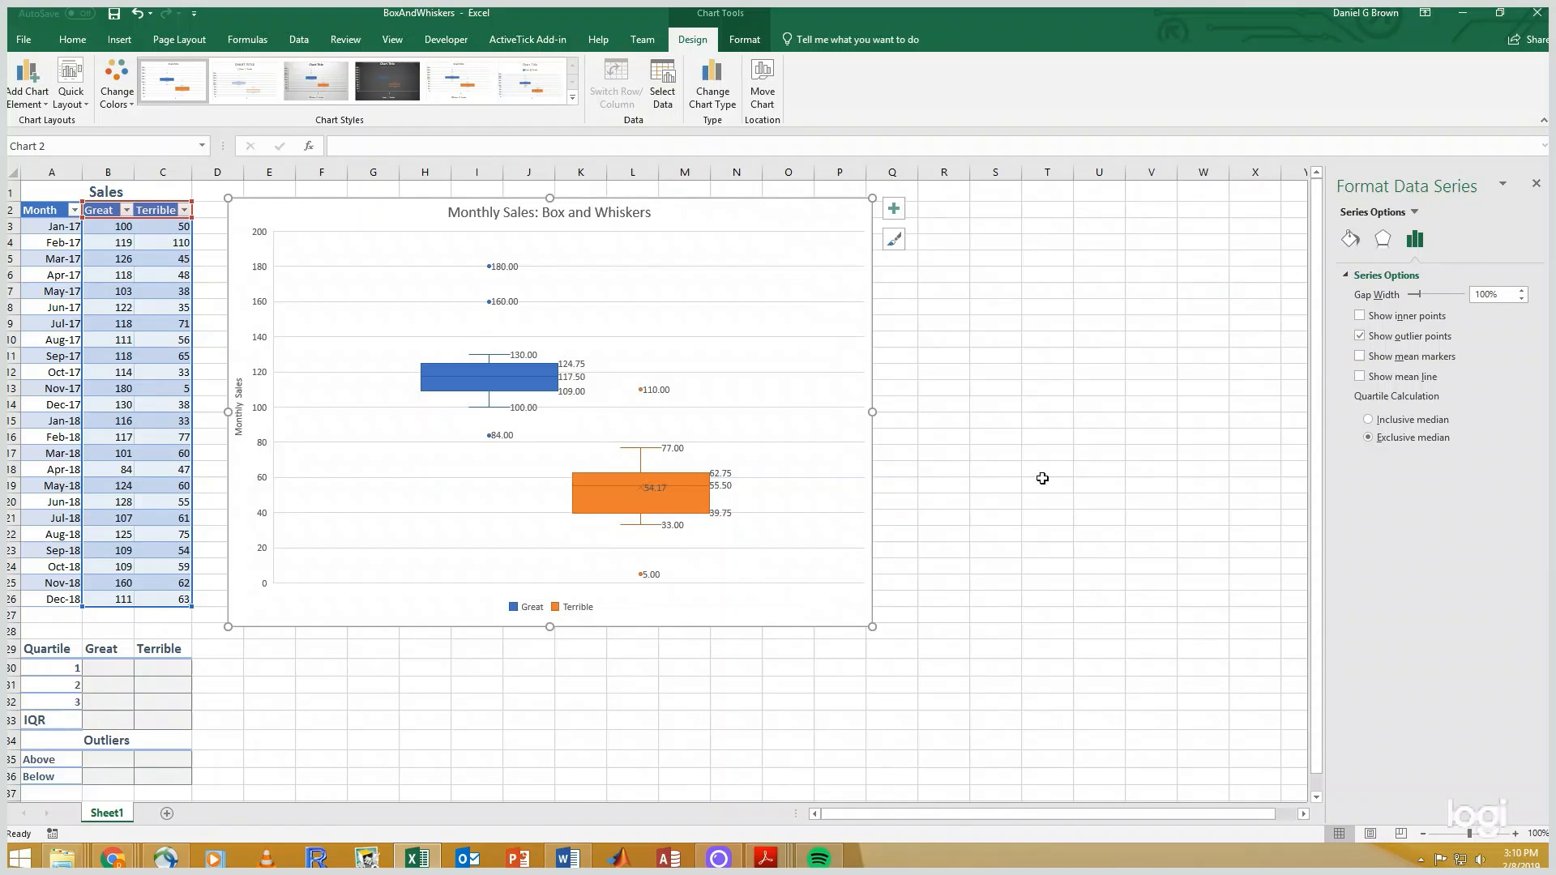
click(683, 508)
click(1361, 357)
click(829, 597)
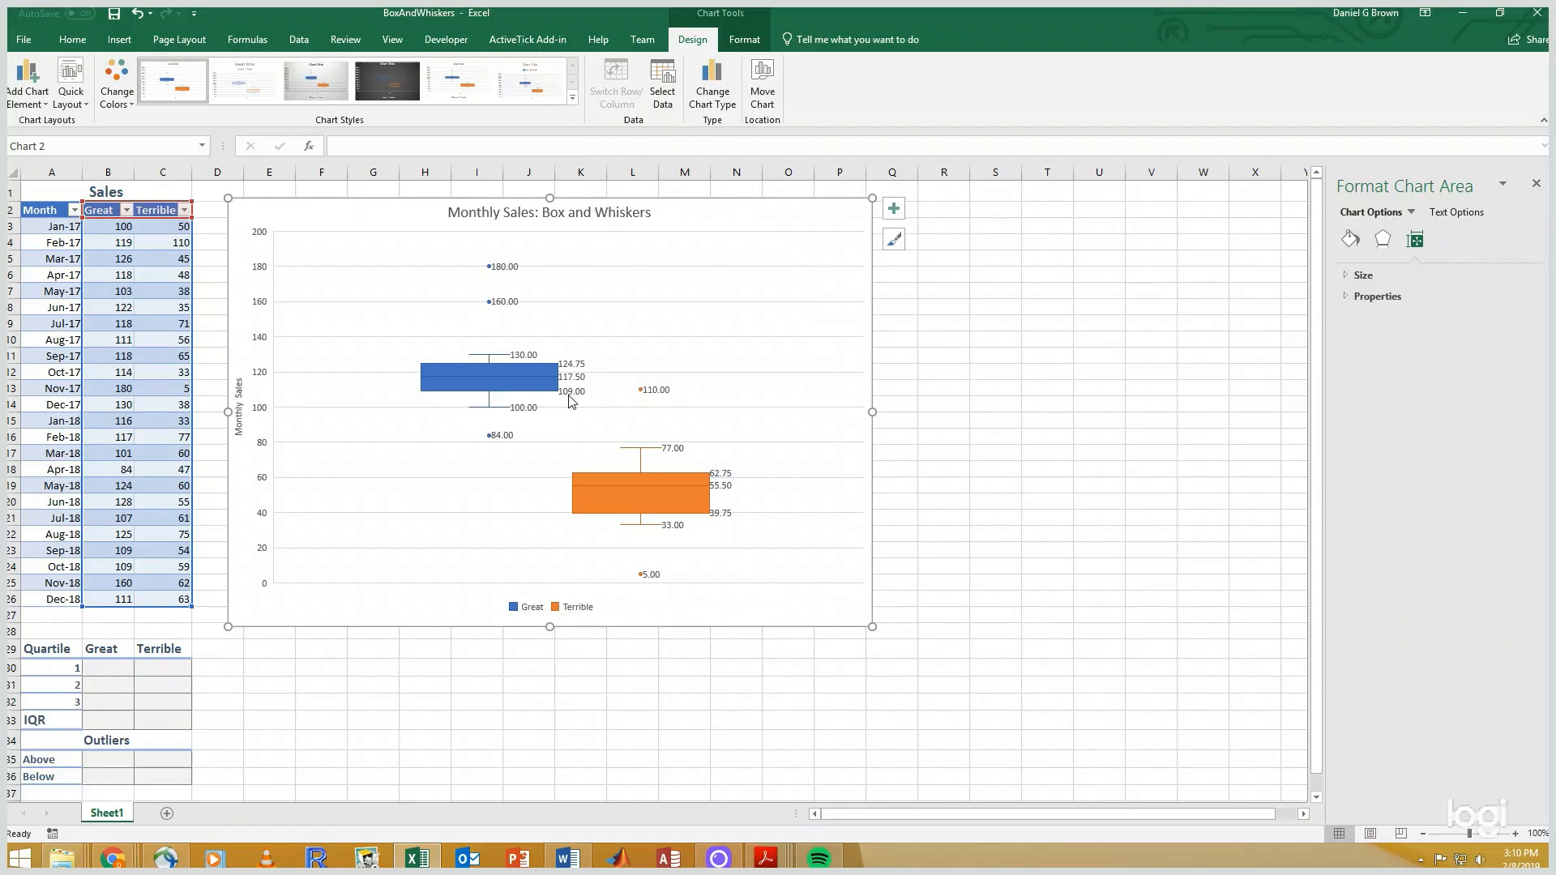
Step: Calculate the first quartile of the Great sales in B30 with =QUARTILE.EXC(Sales[Great],A30)
mouse_move(569, 400)
mouse_move(576, 373)
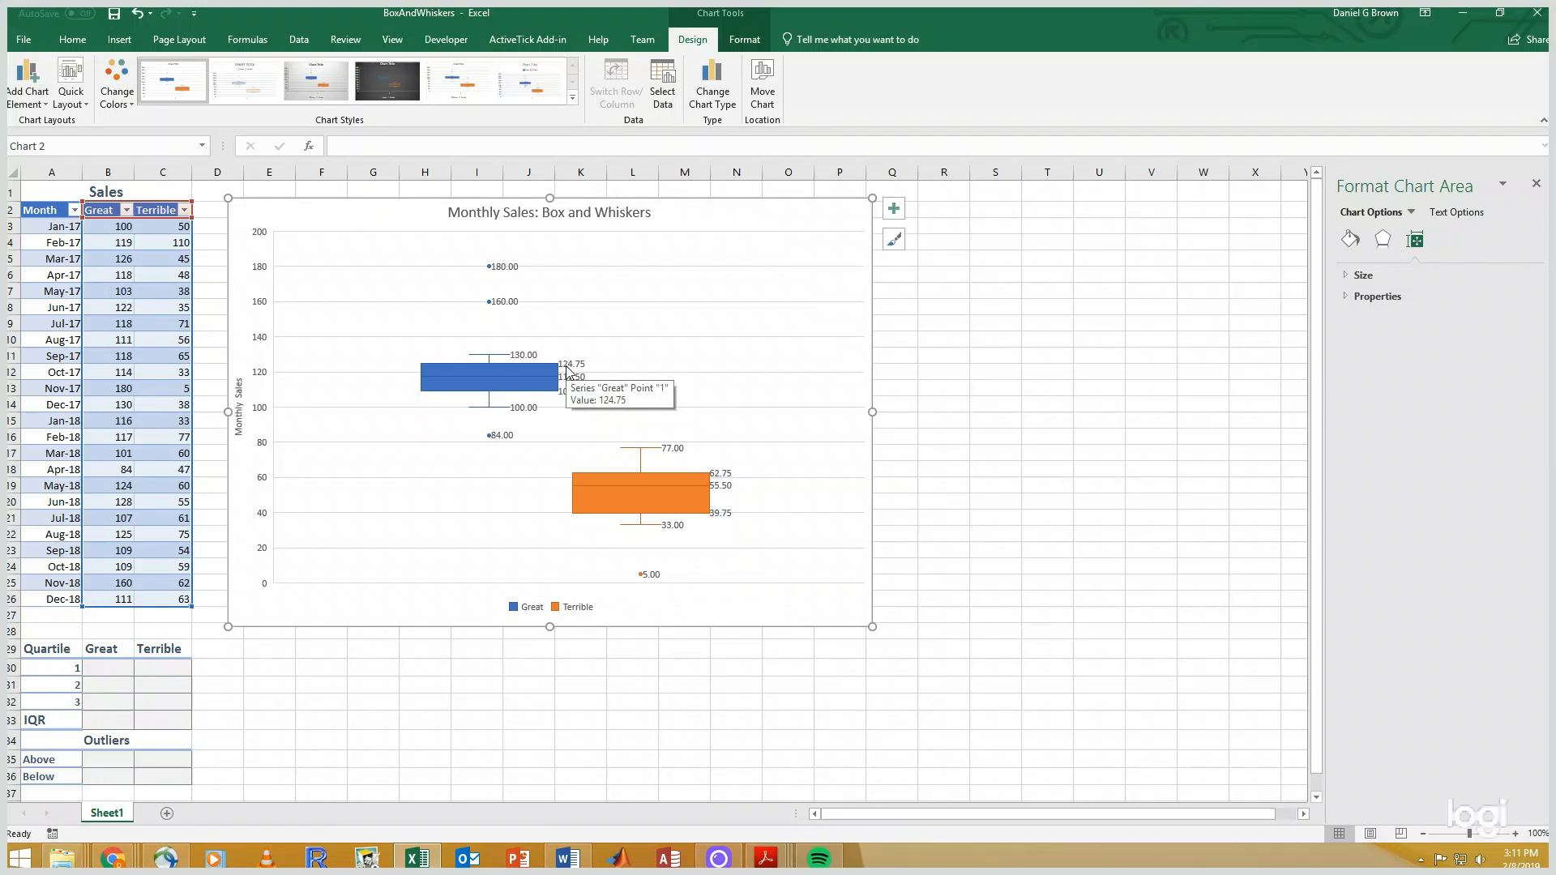
click(98, 672)
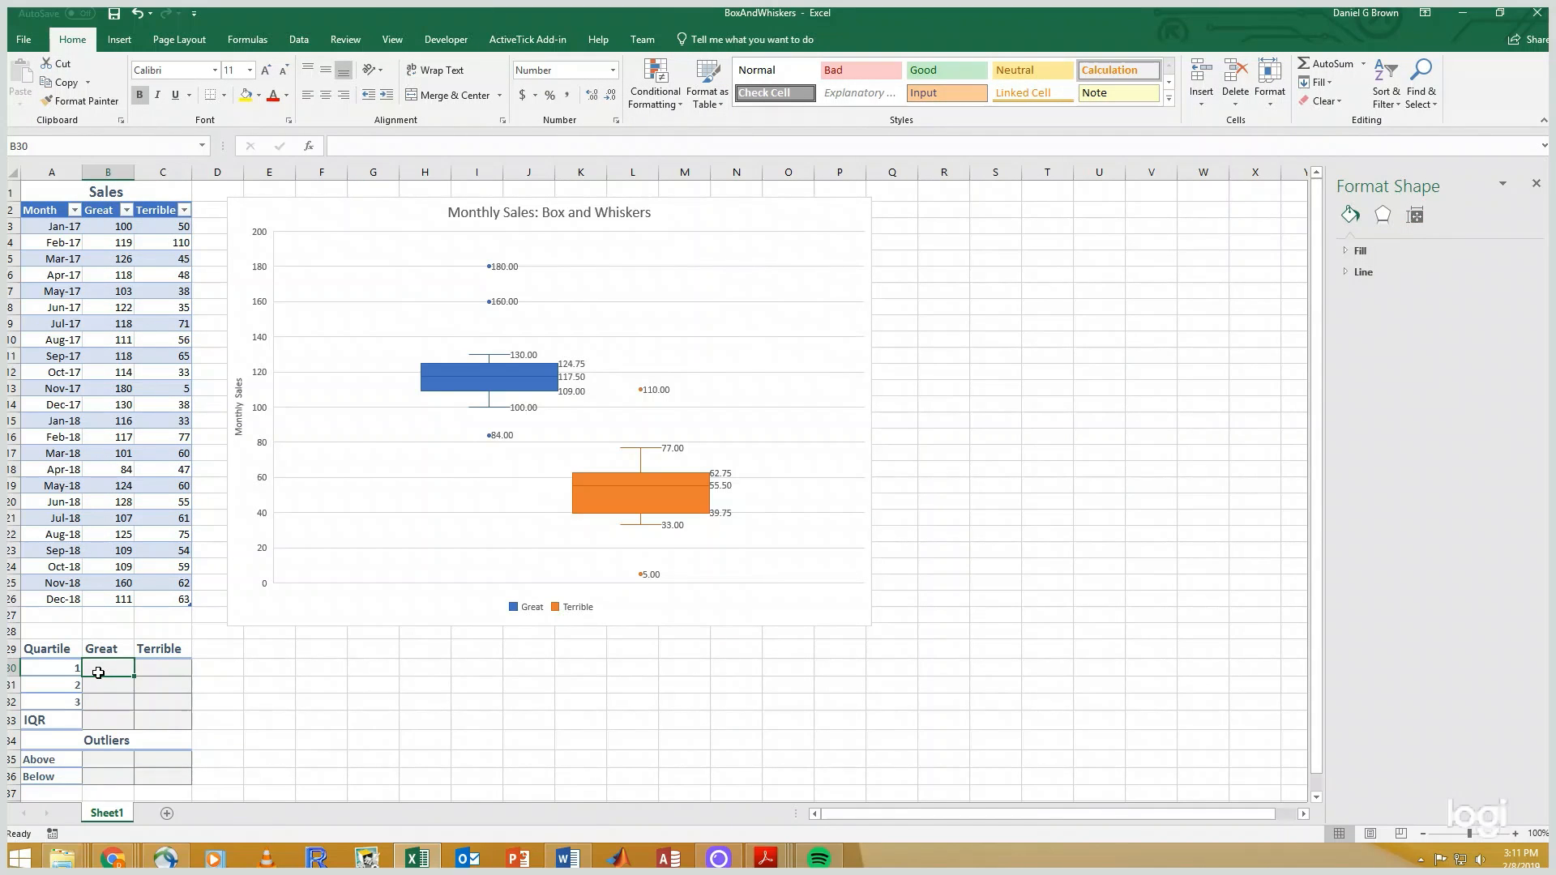
text(=qu)
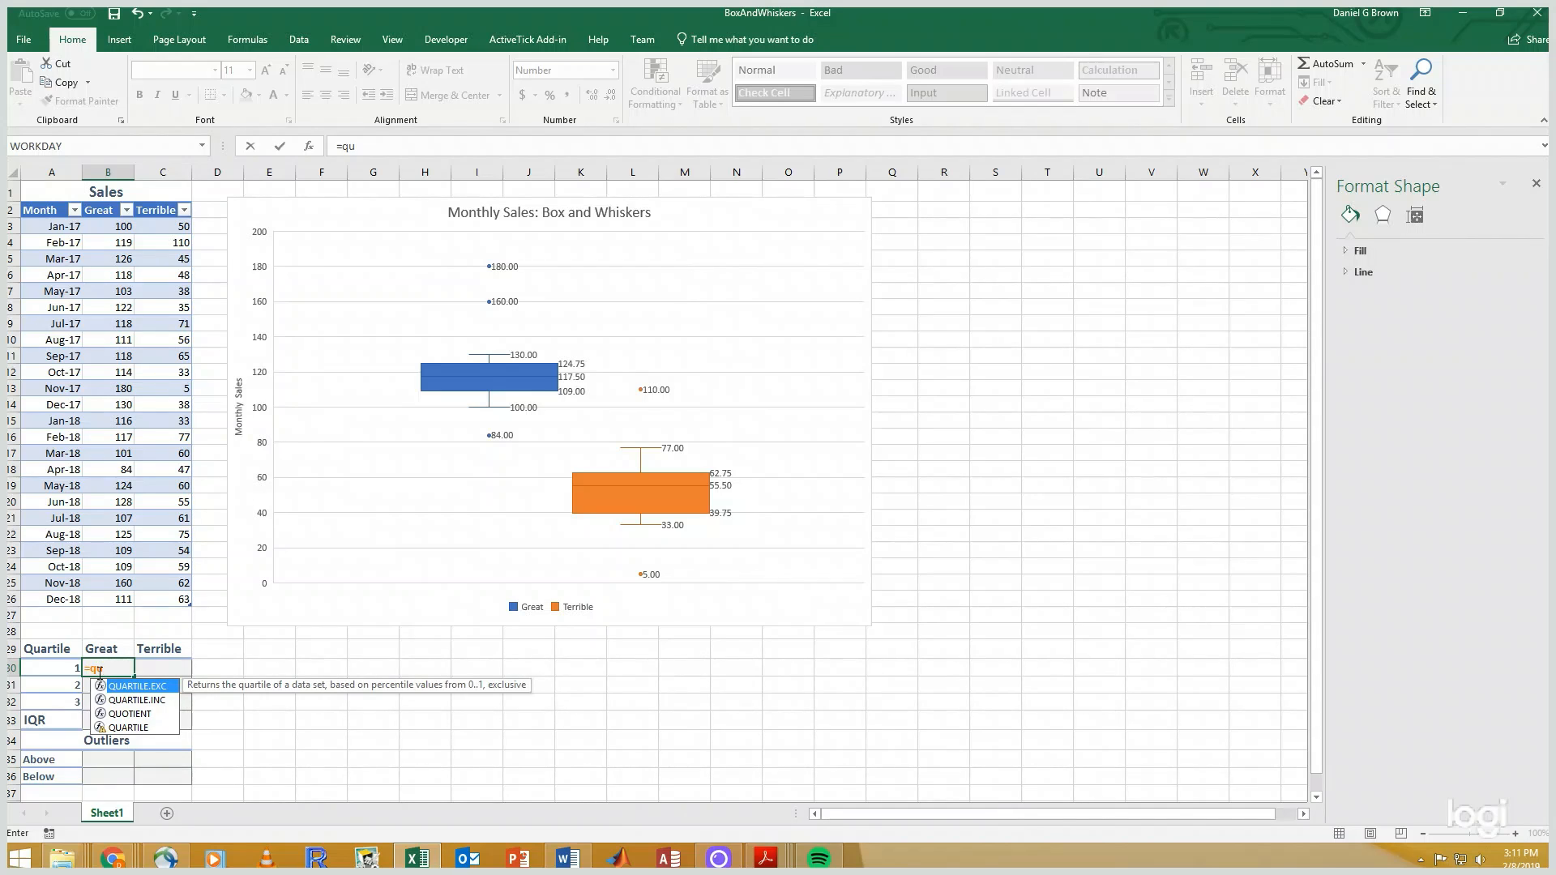
key(Tab)
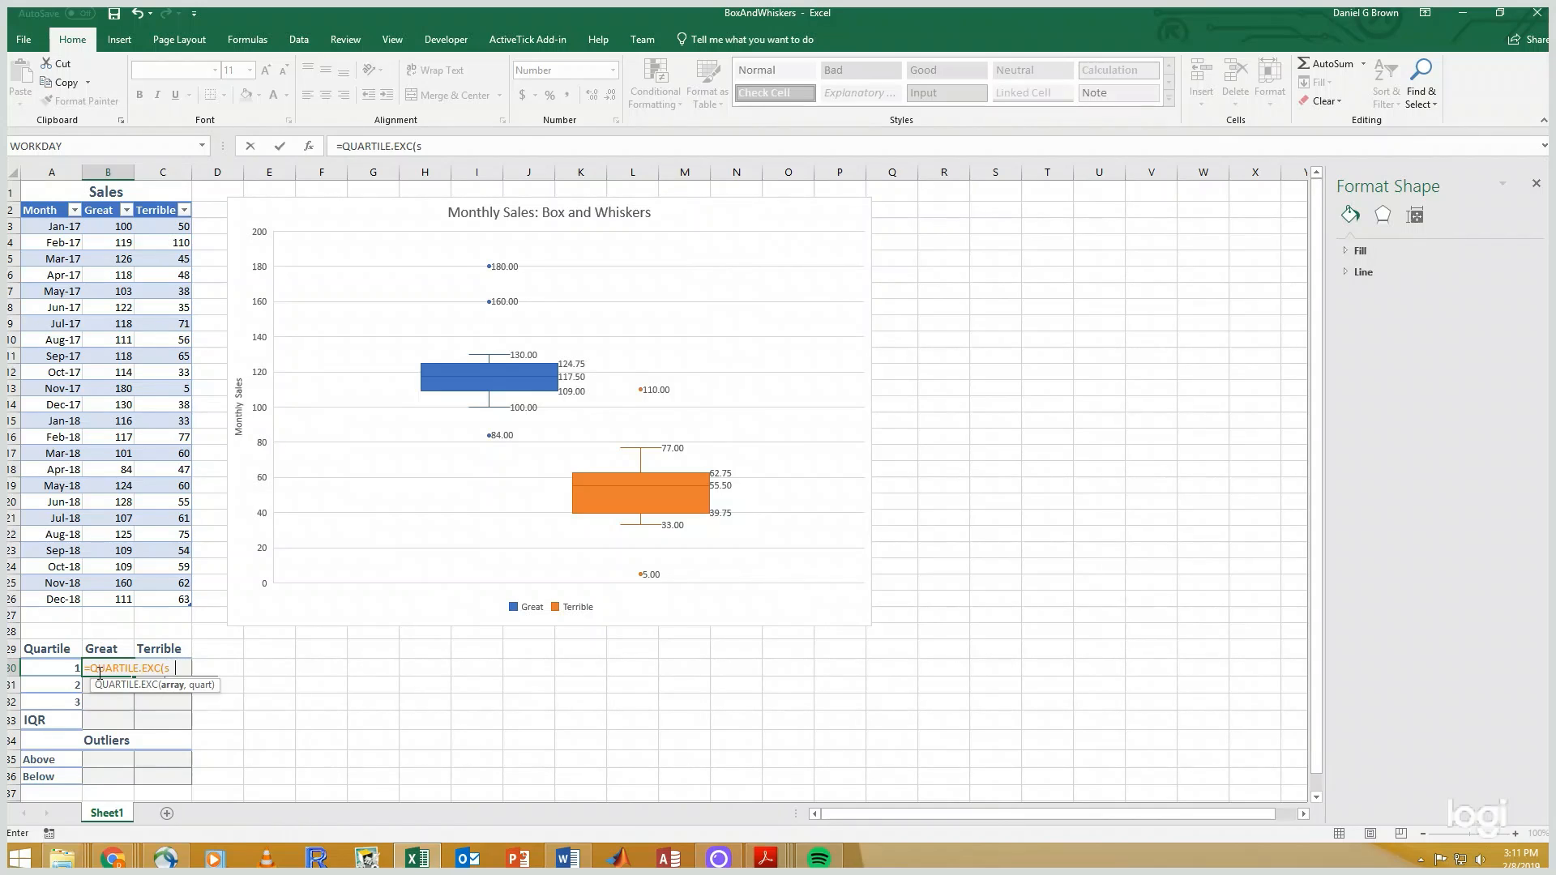
text(ales[)
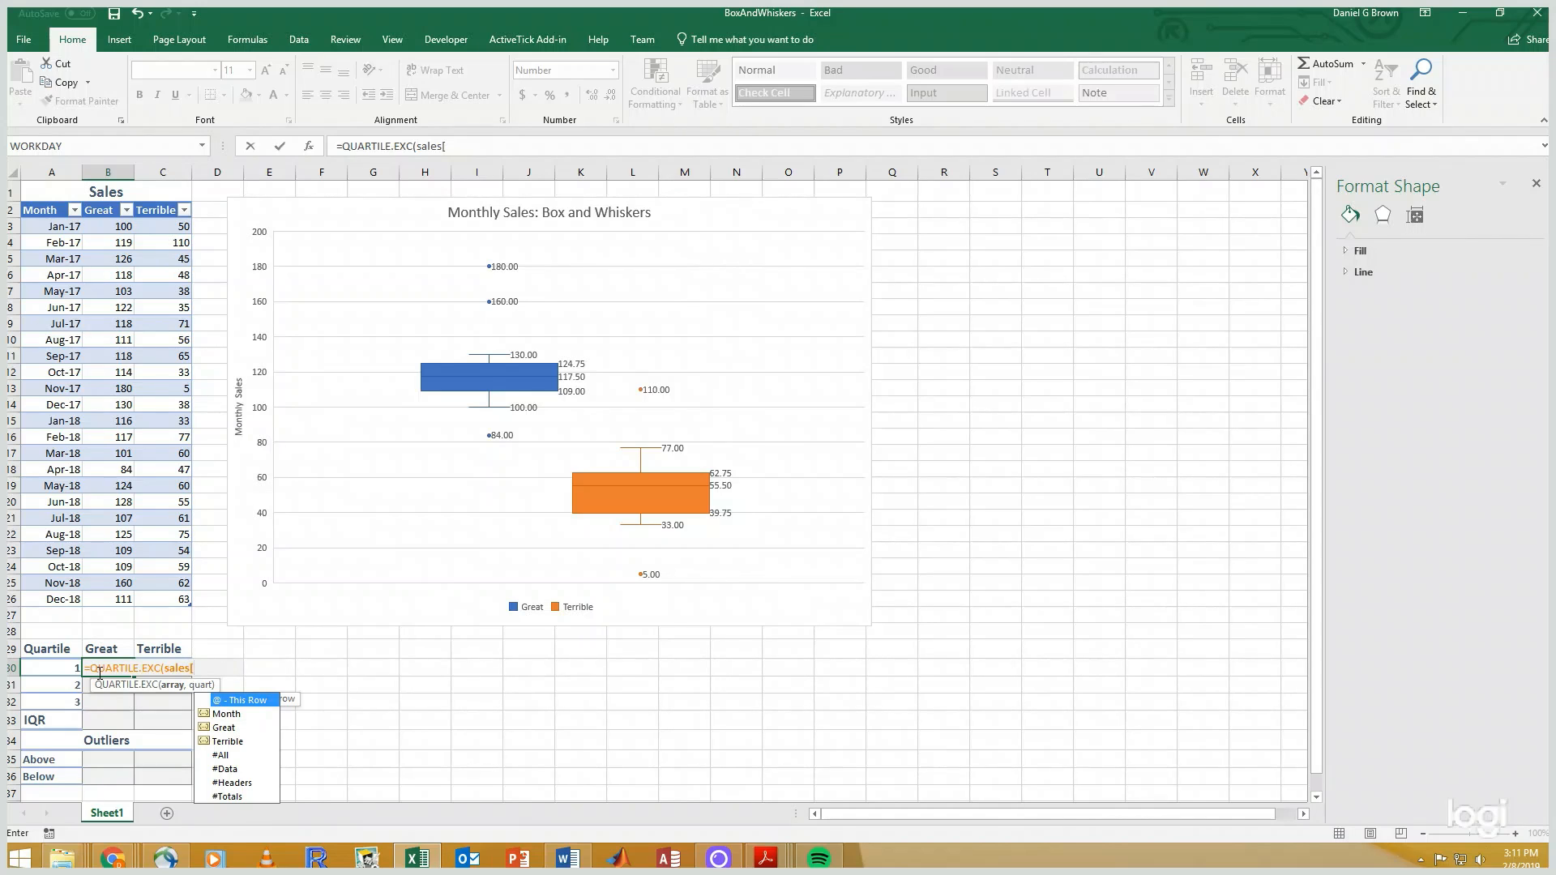
text(great])
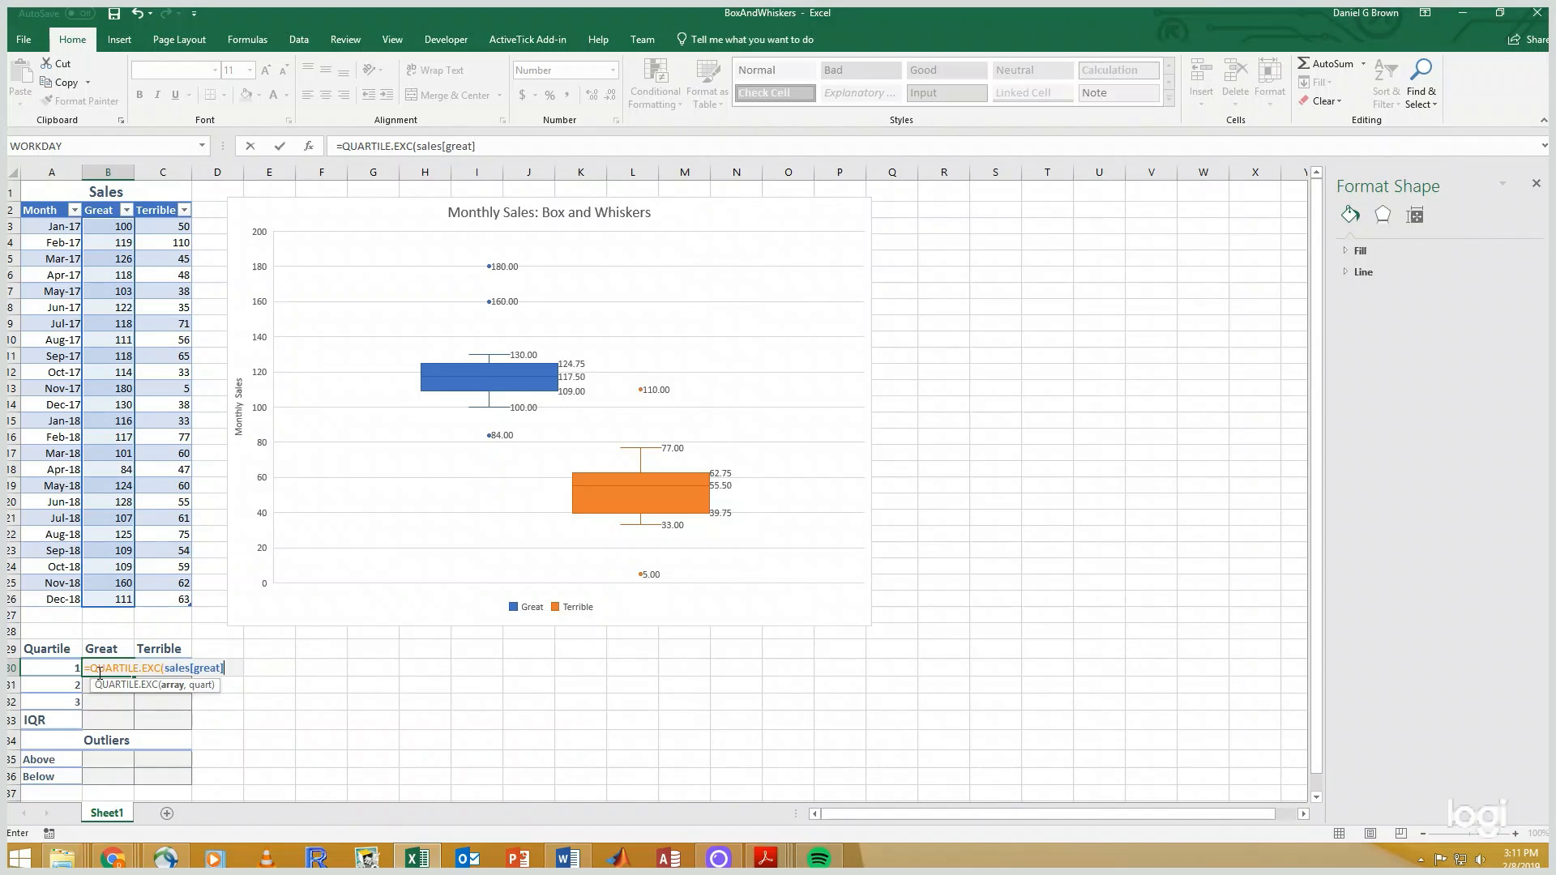
text(,)
key(Left)
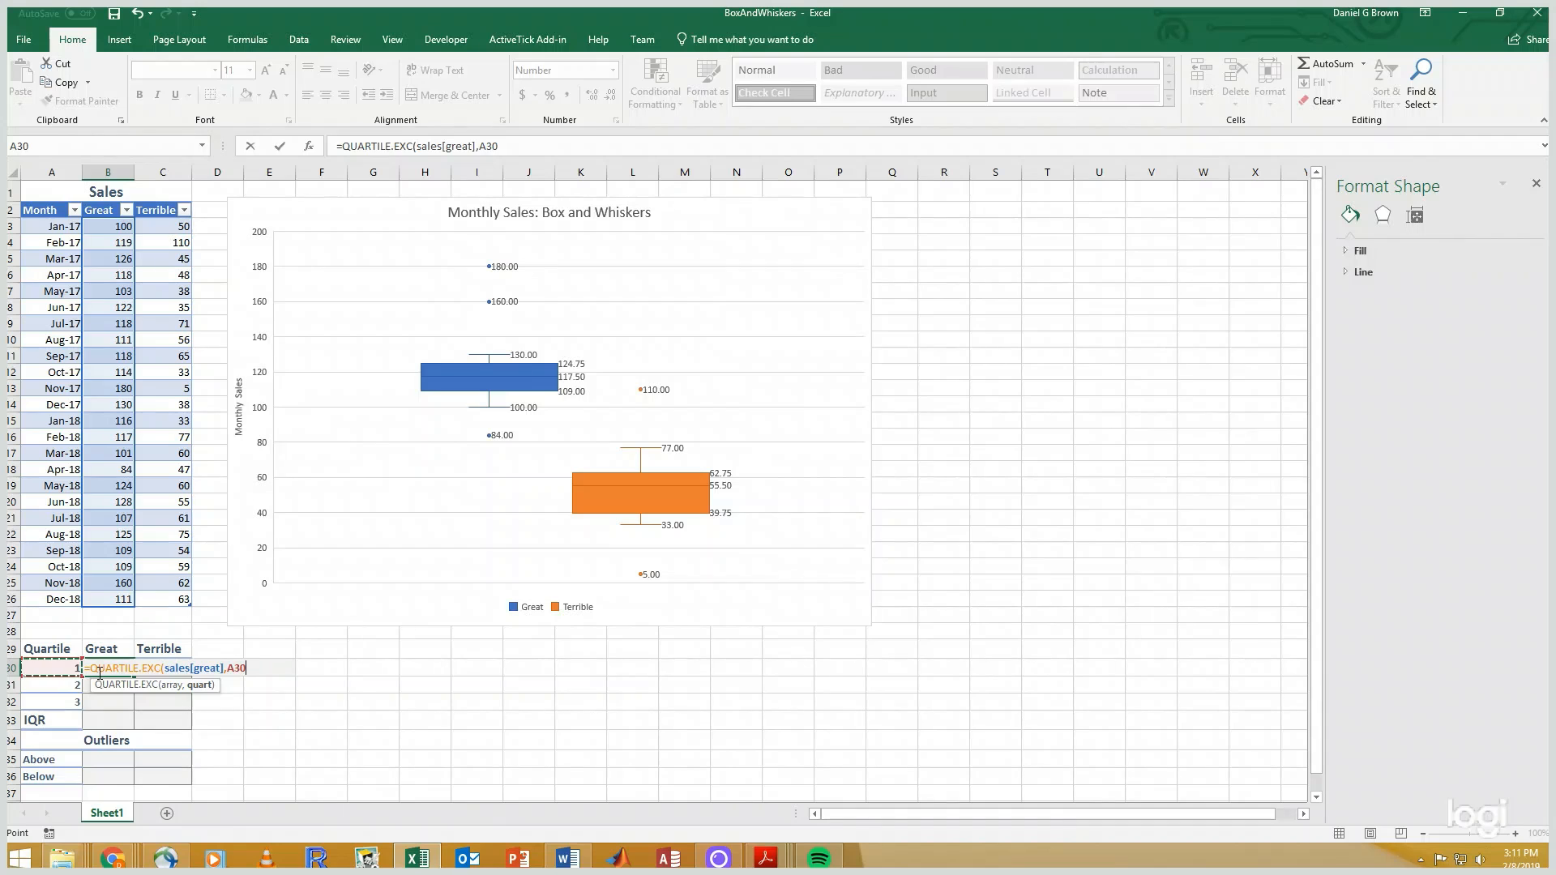
key(Return)
Step: Copy the quartile formula from B30 down to B31:B32 for the Great second and third quartiles
click(98, 672)
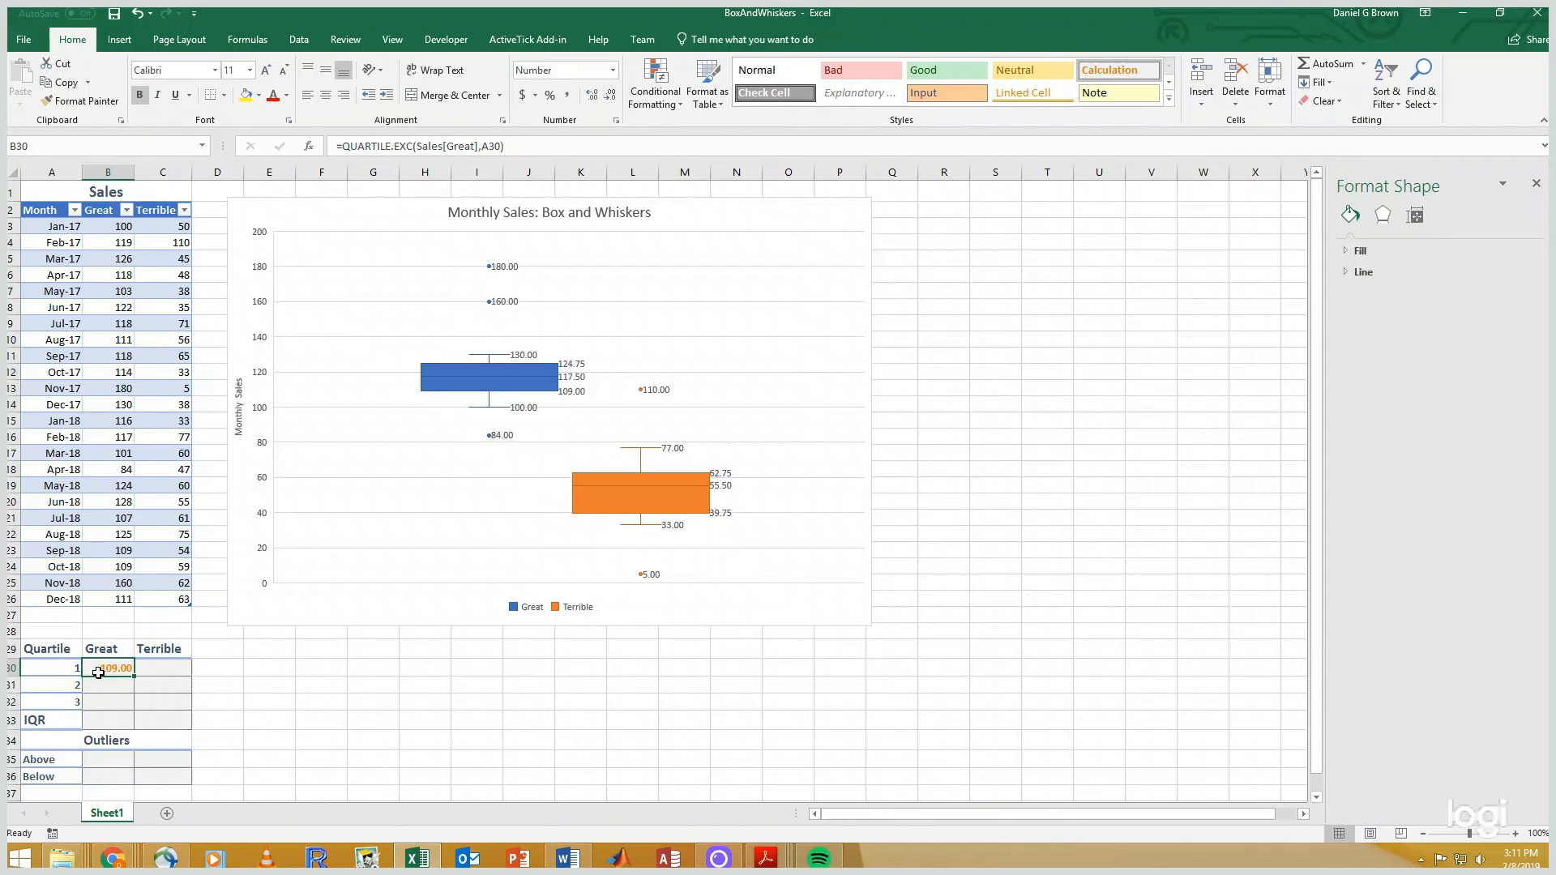
key(ctrl+c)
key(shift+Down)
key(shift+Down)
key(ctrl+v)
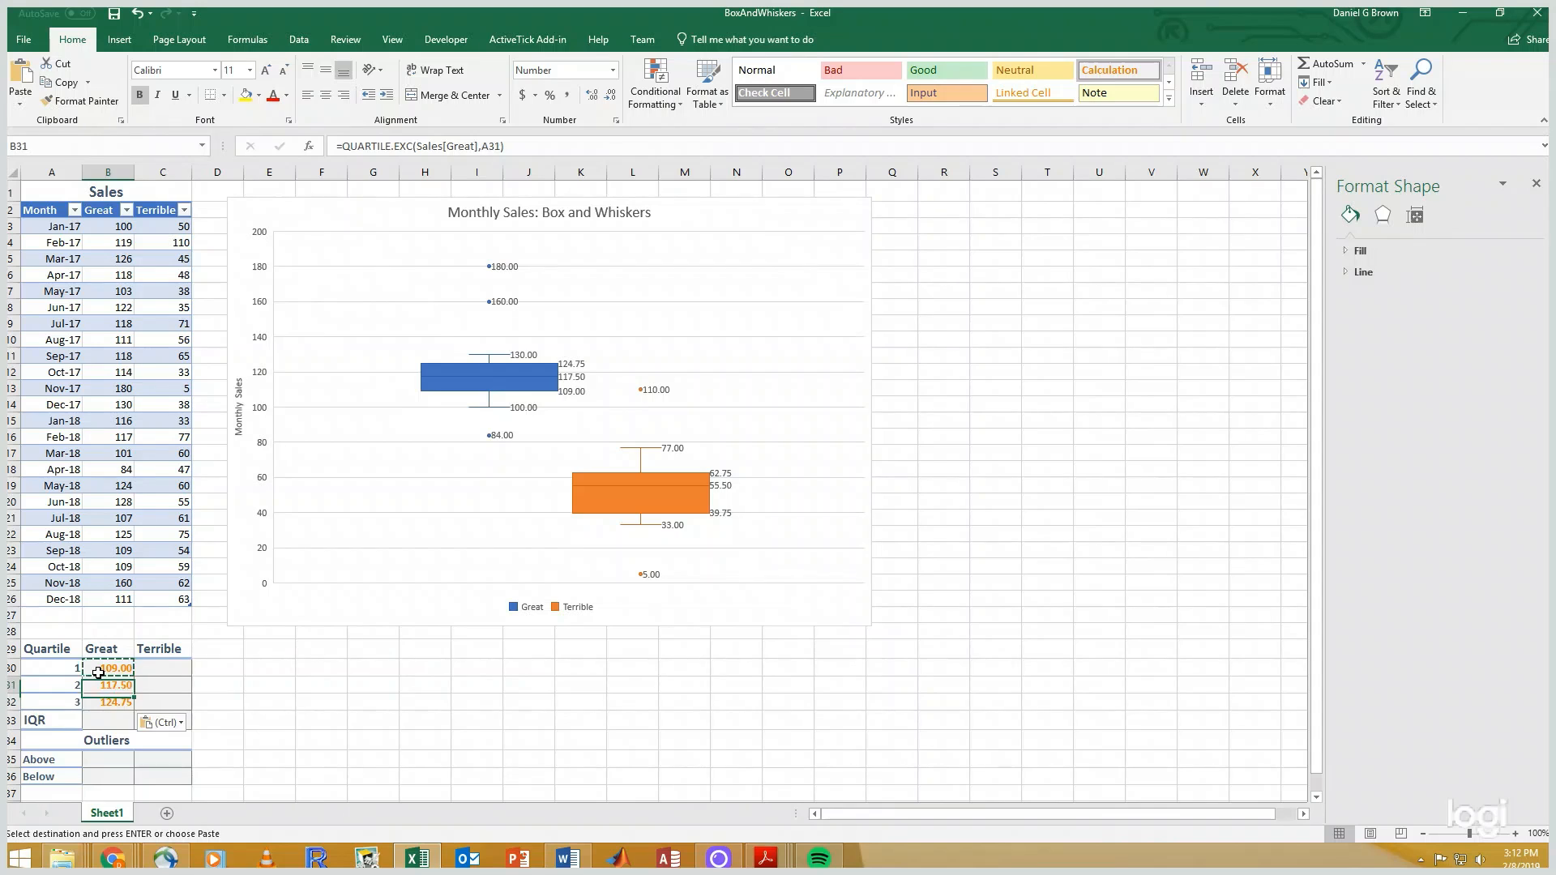
Step: Calculate the first quartile of the Terrible sales in C30 with =QUARTILE.EXC(Sales[Terrible],A30)
key(Up)
key(Down)
key(Right)
text(=)
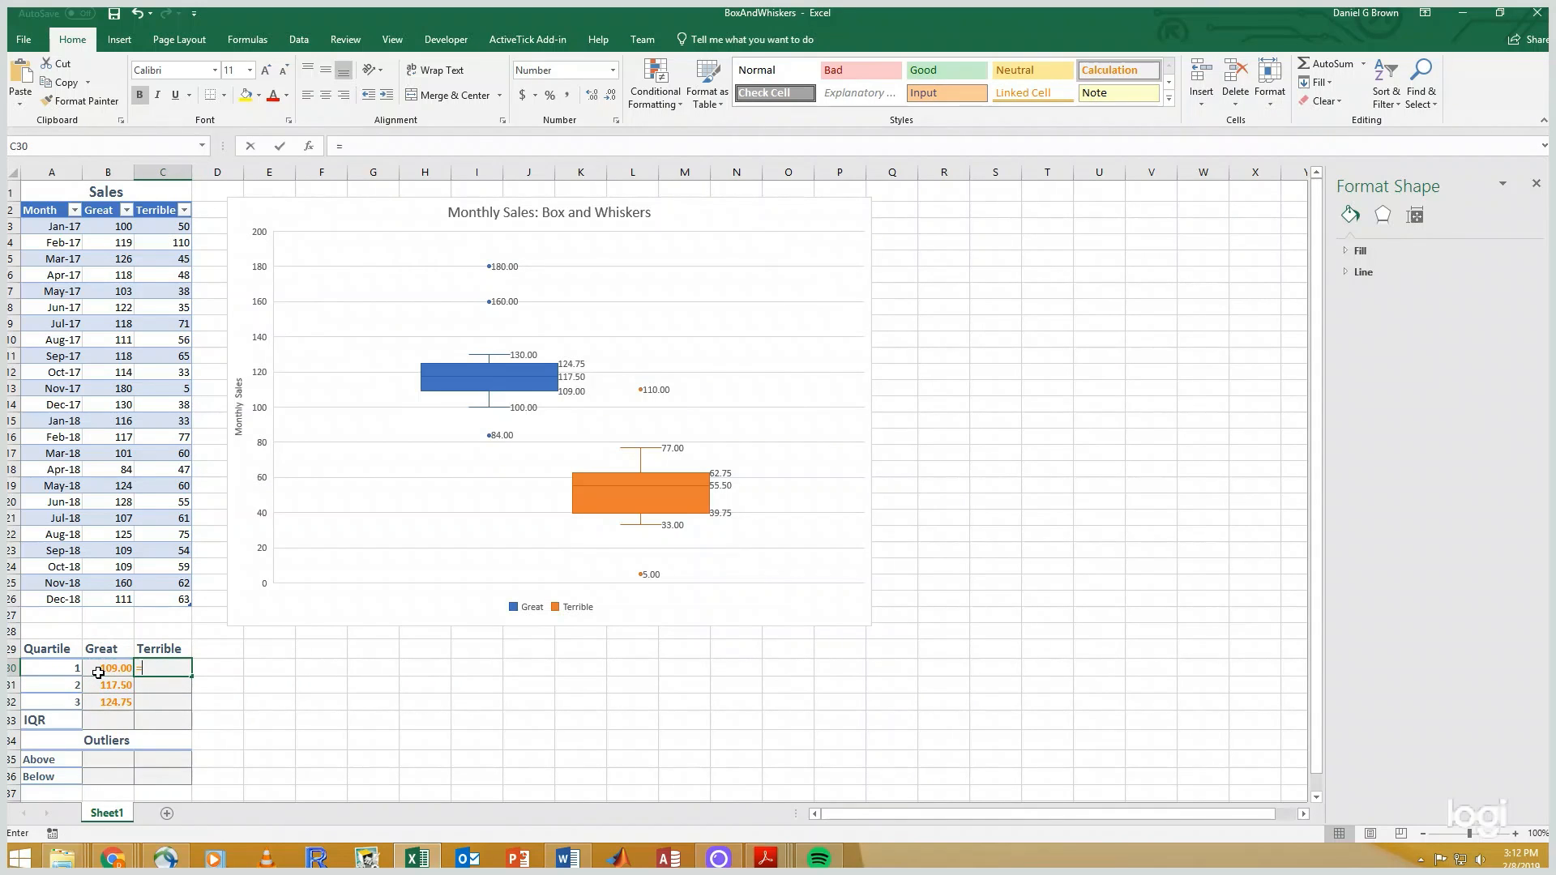
text(qUARTILE.EXC()
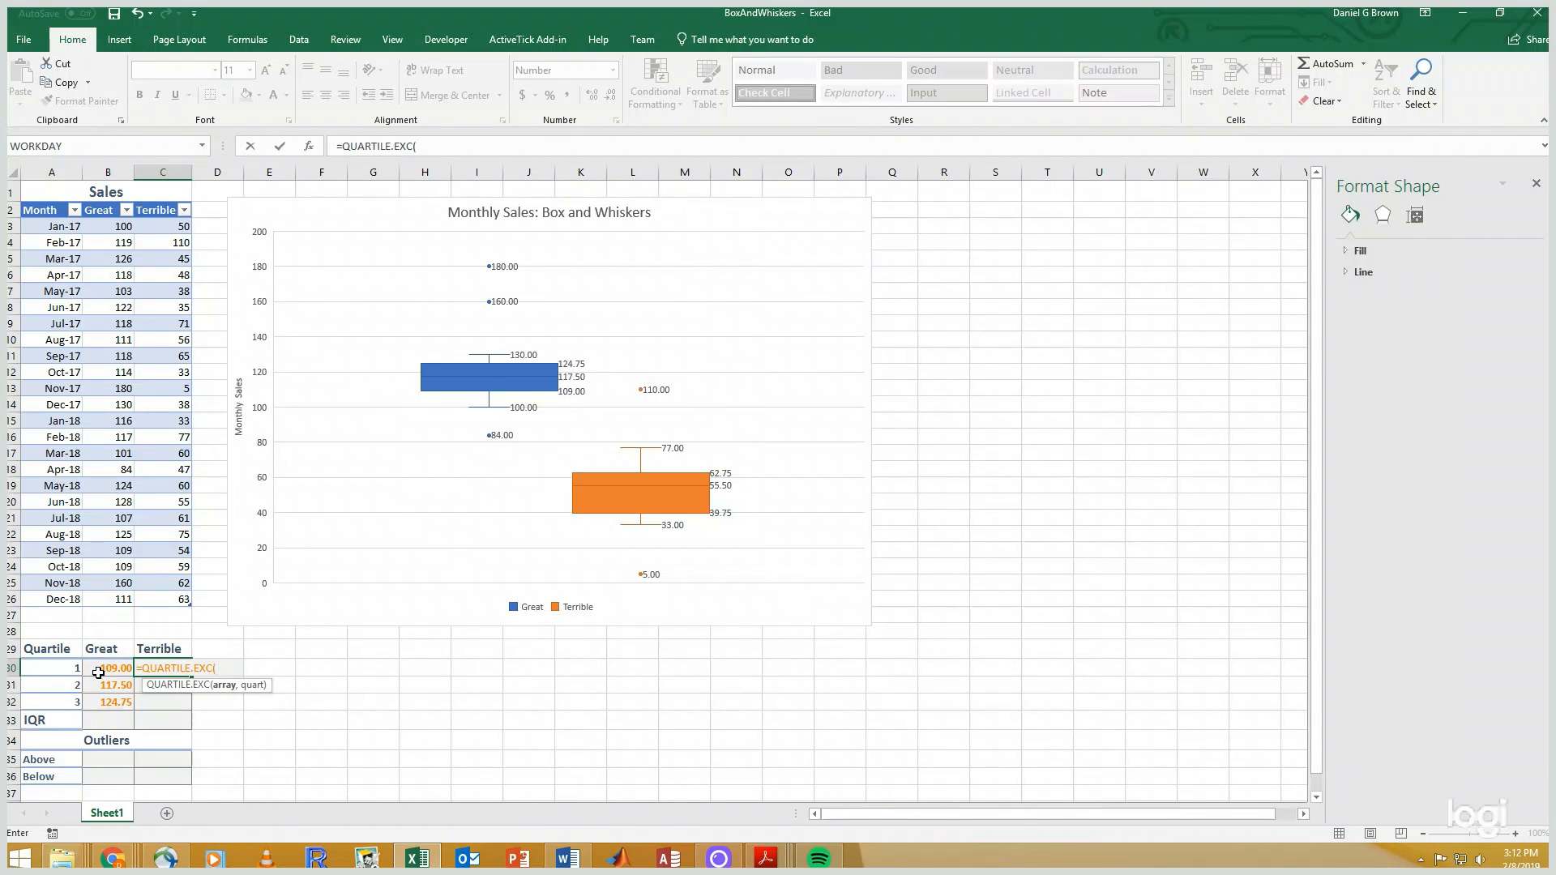
text(sa)
key(Tab)
text([)
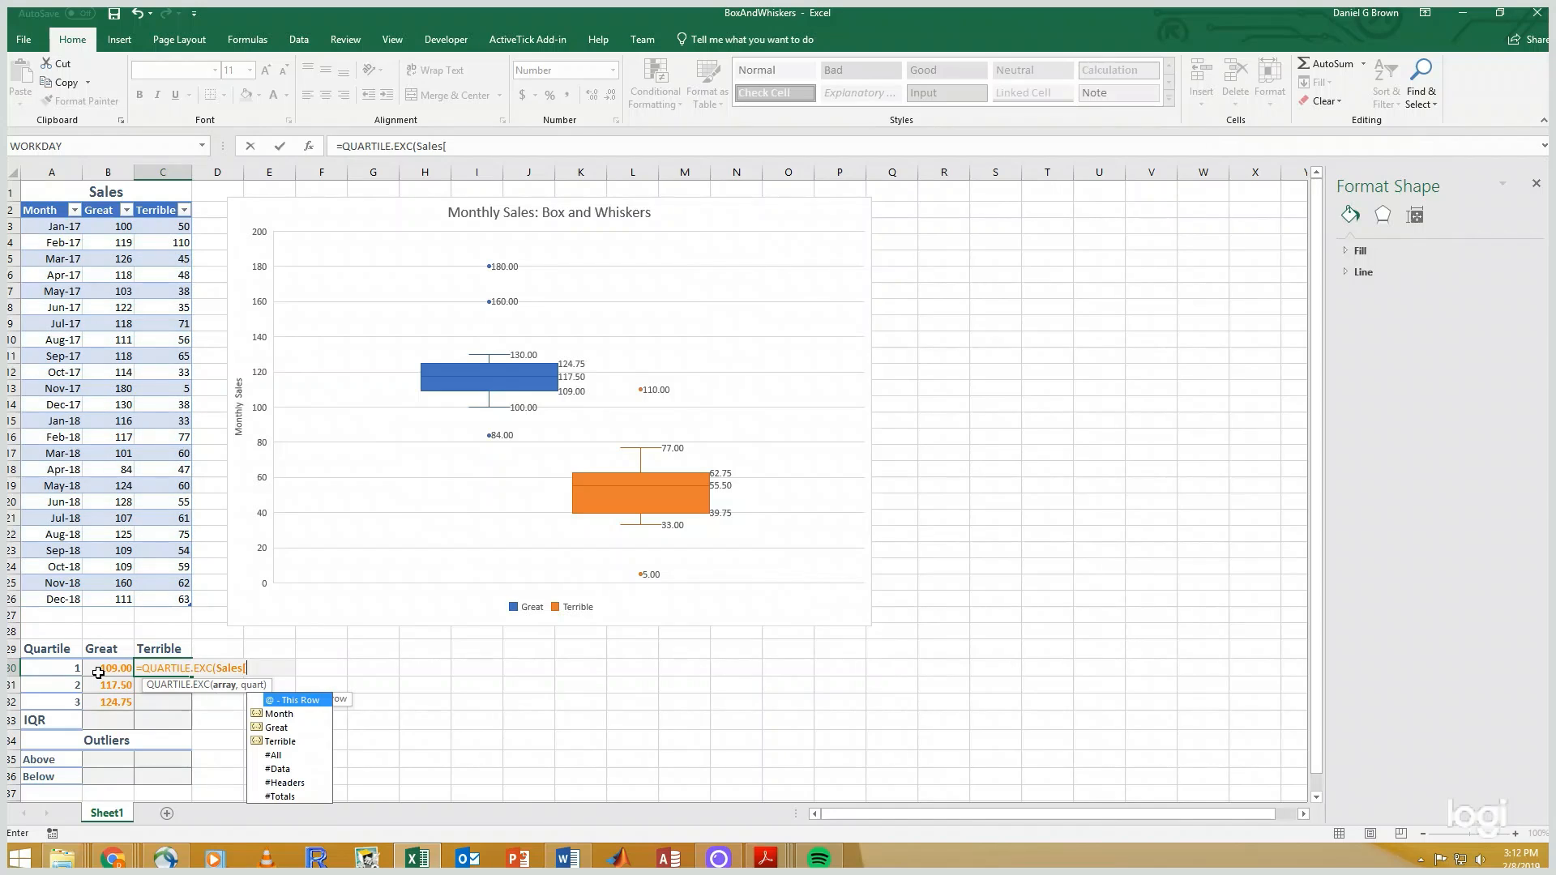
text(te)
key(Tab)
text(])
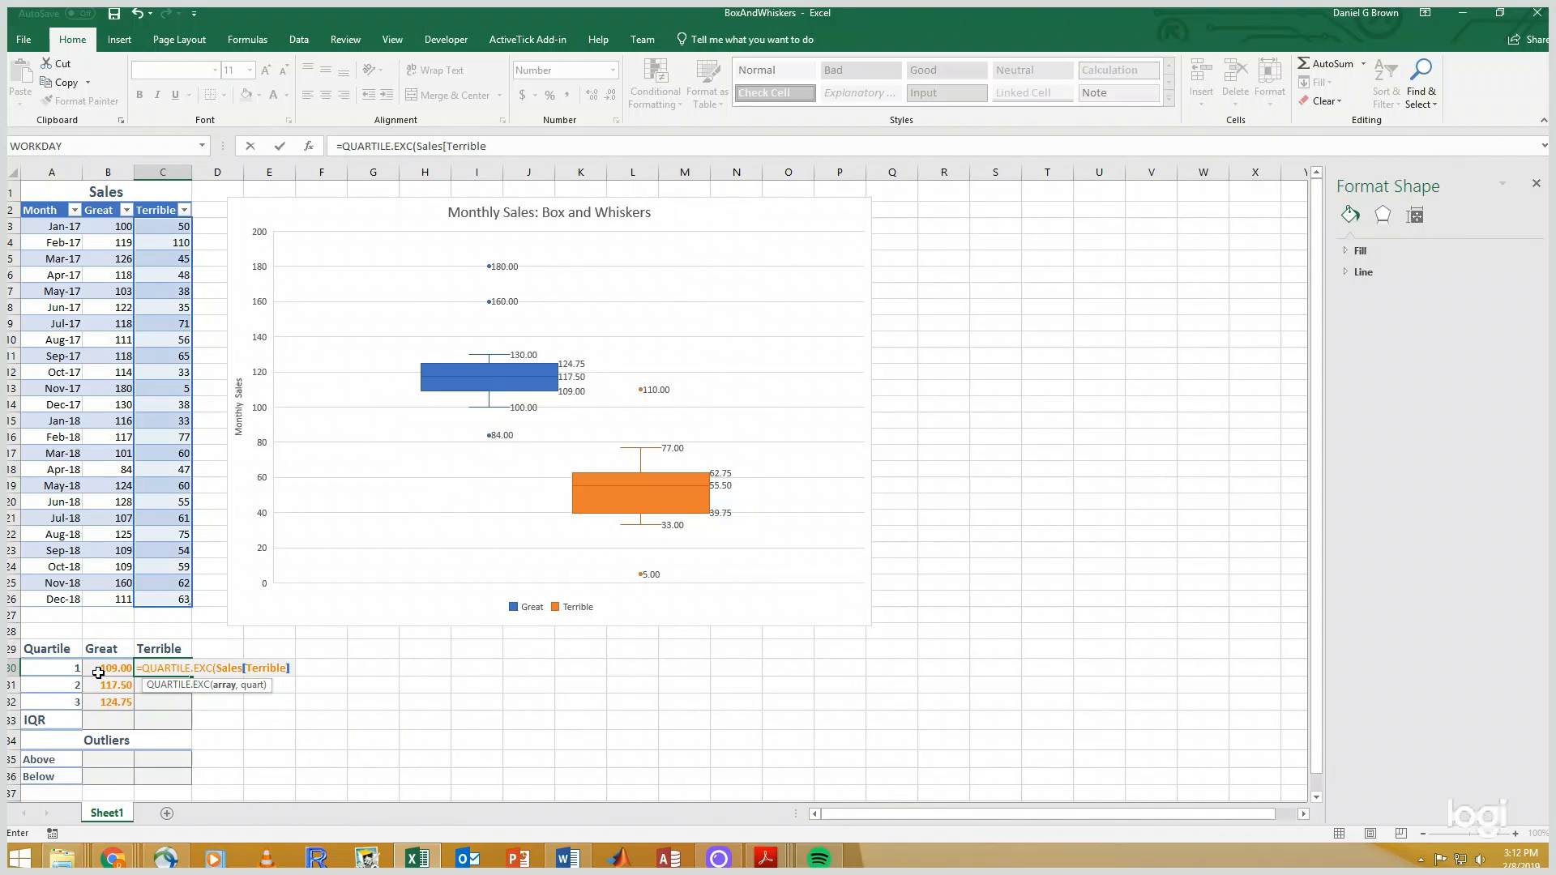
text(,A30))
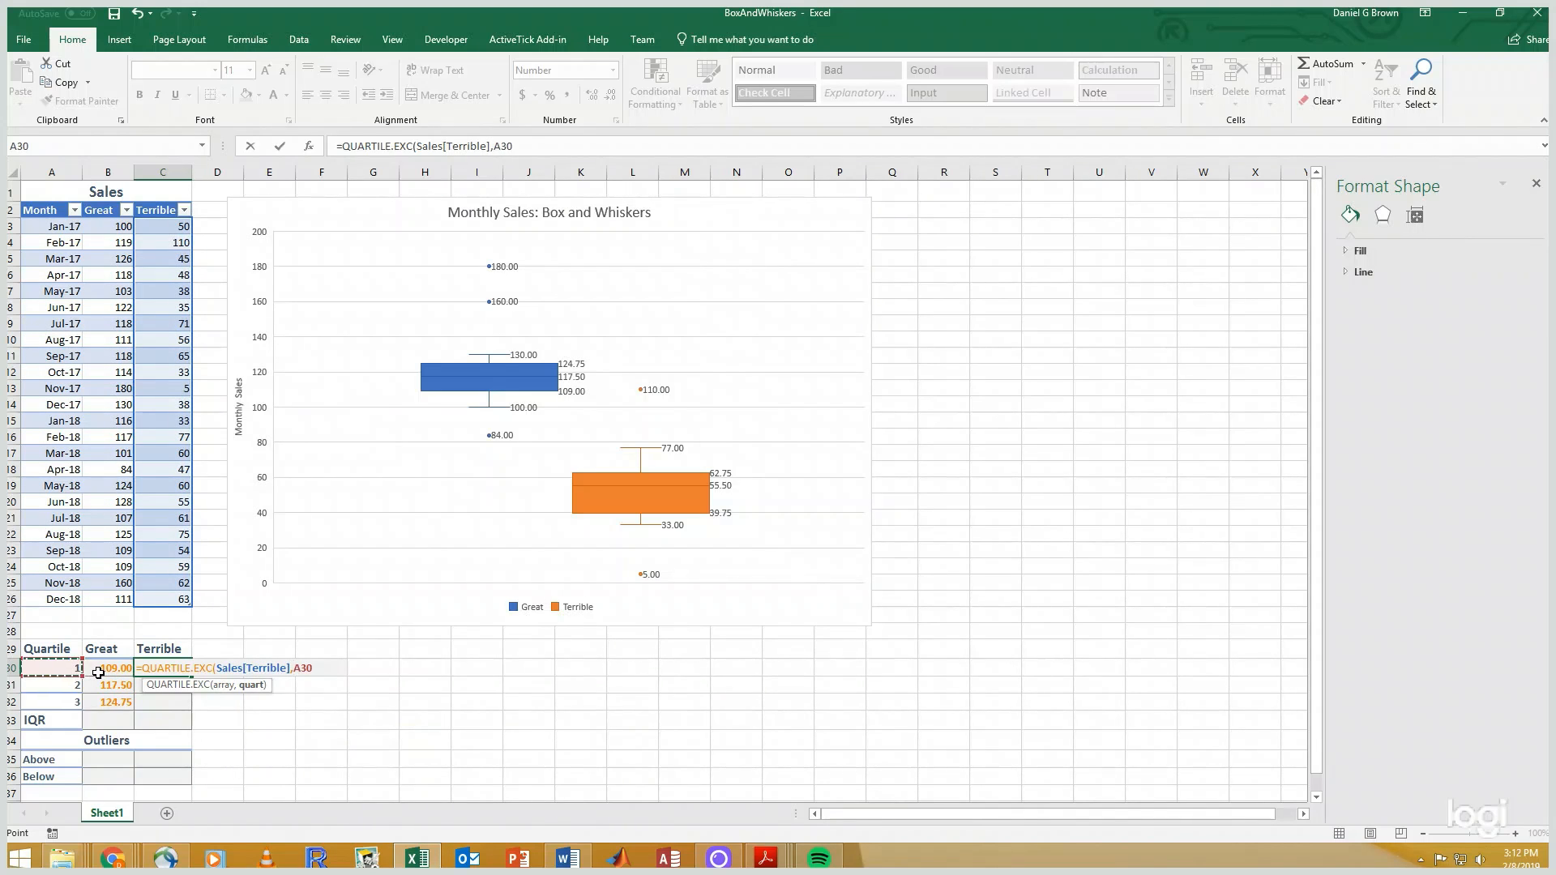
key(Return)
Step: Copy the quartile formula from C30 down to C31:C32 for the Terrible second and third quartiles
key(ctrl+c)
key(shift+Down)
key(shift+Down)
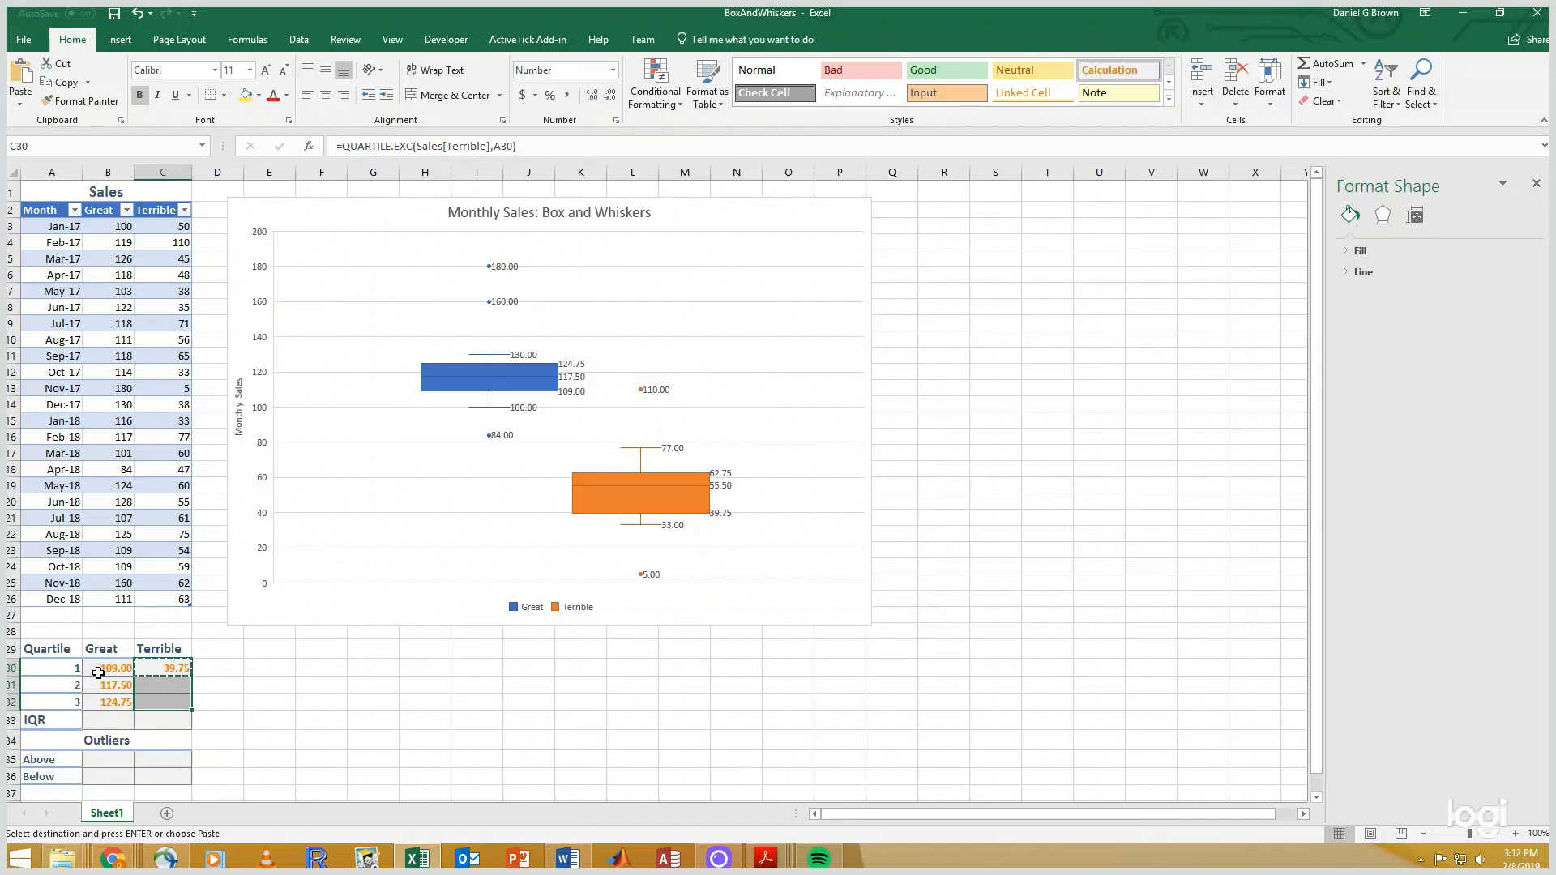
key(ctrl+v)
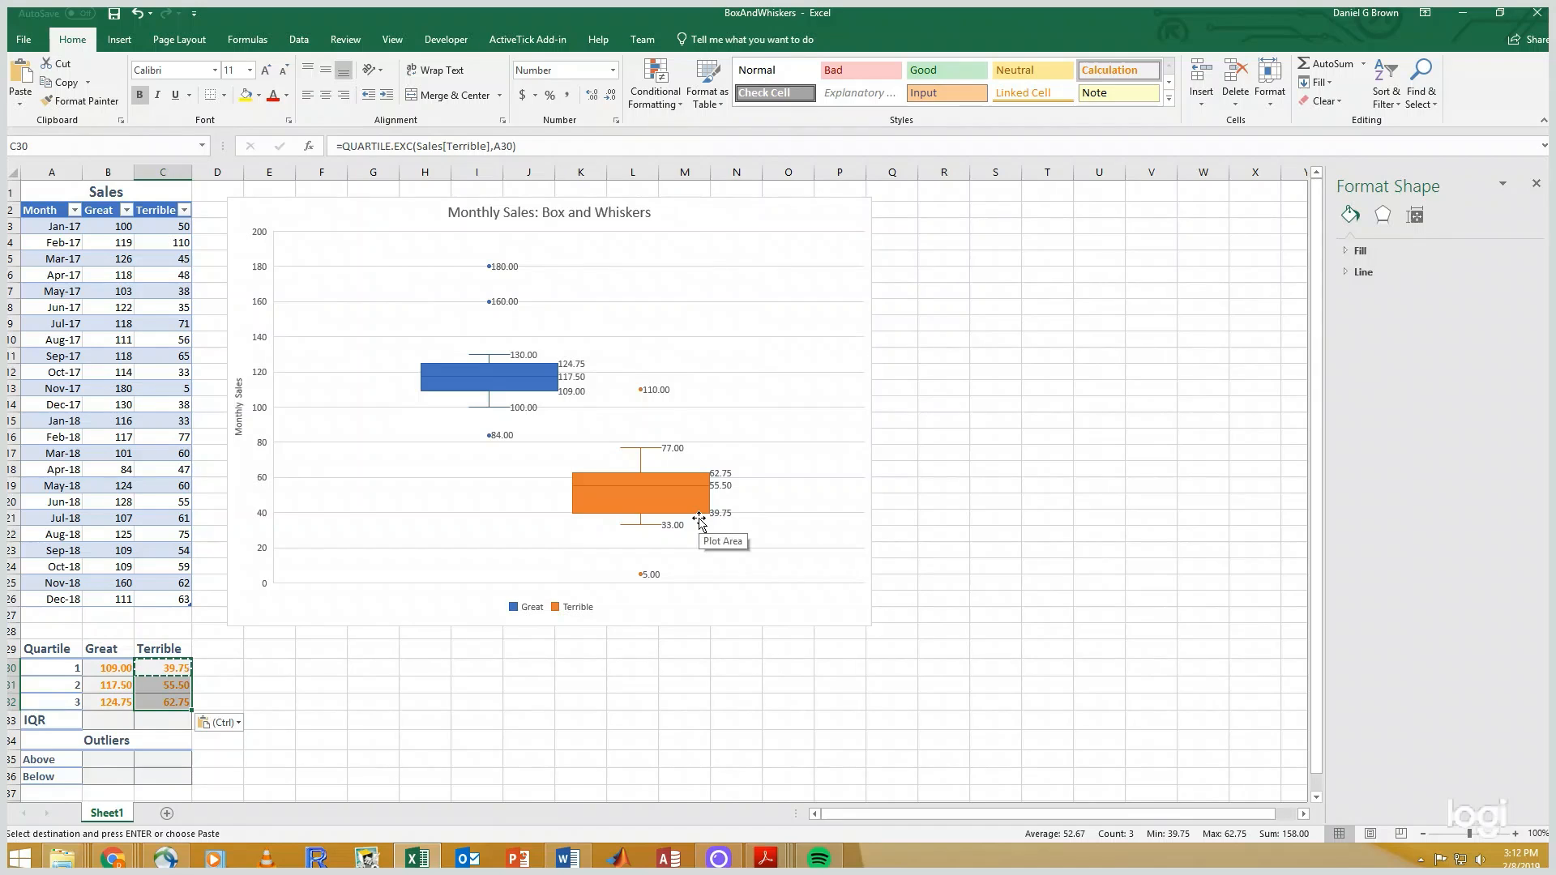
Step: Calculate the interquartile range of the Great sales in B33 with =B32-B30
click(93, 720)
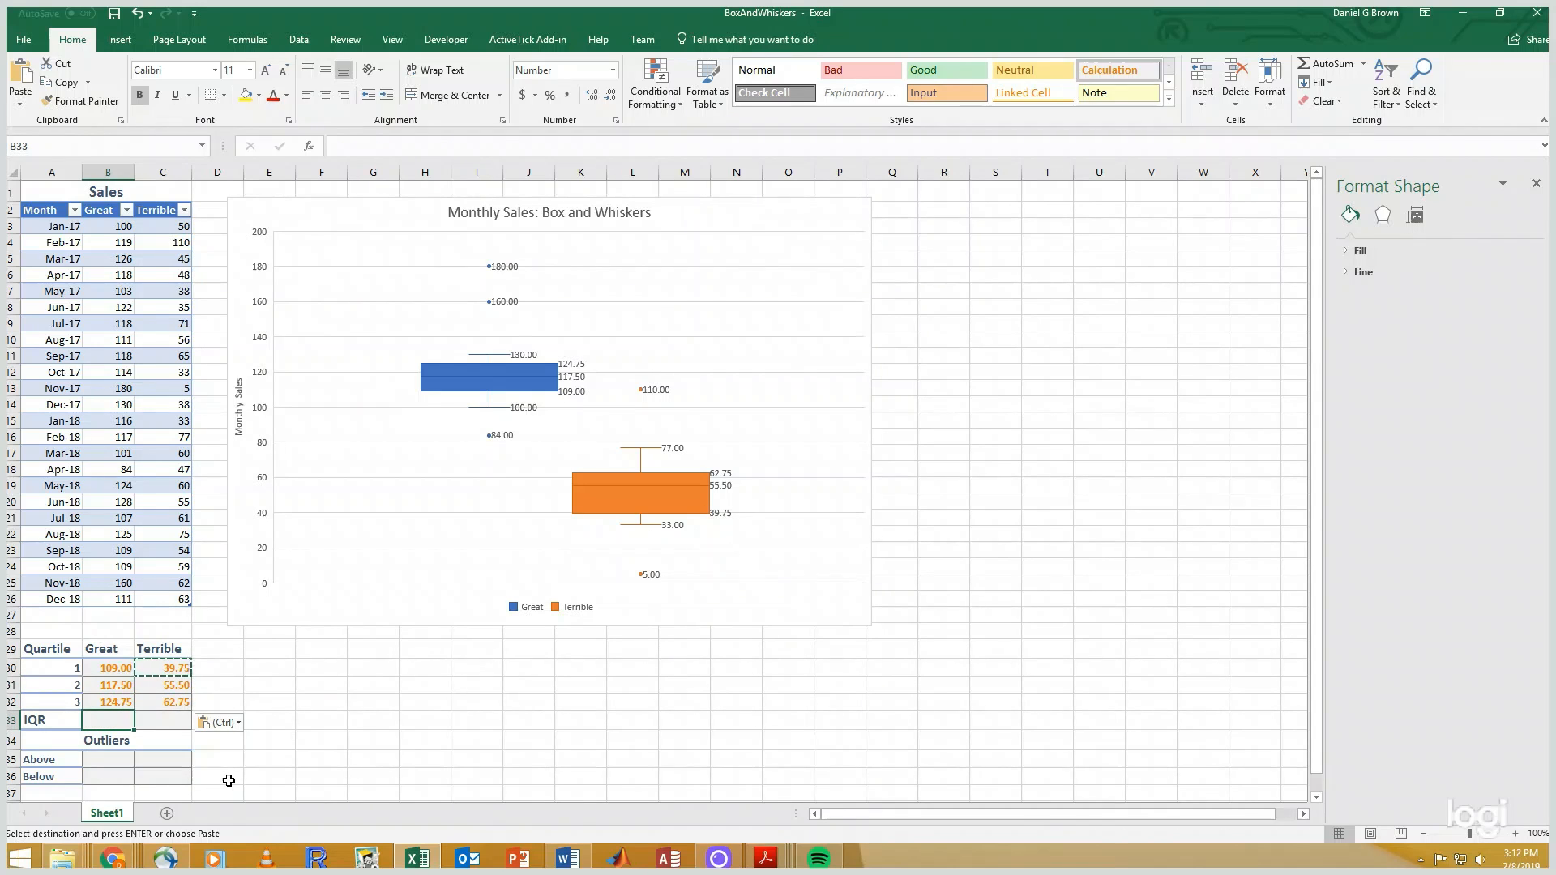
text(=)
key(Up)
text(-)
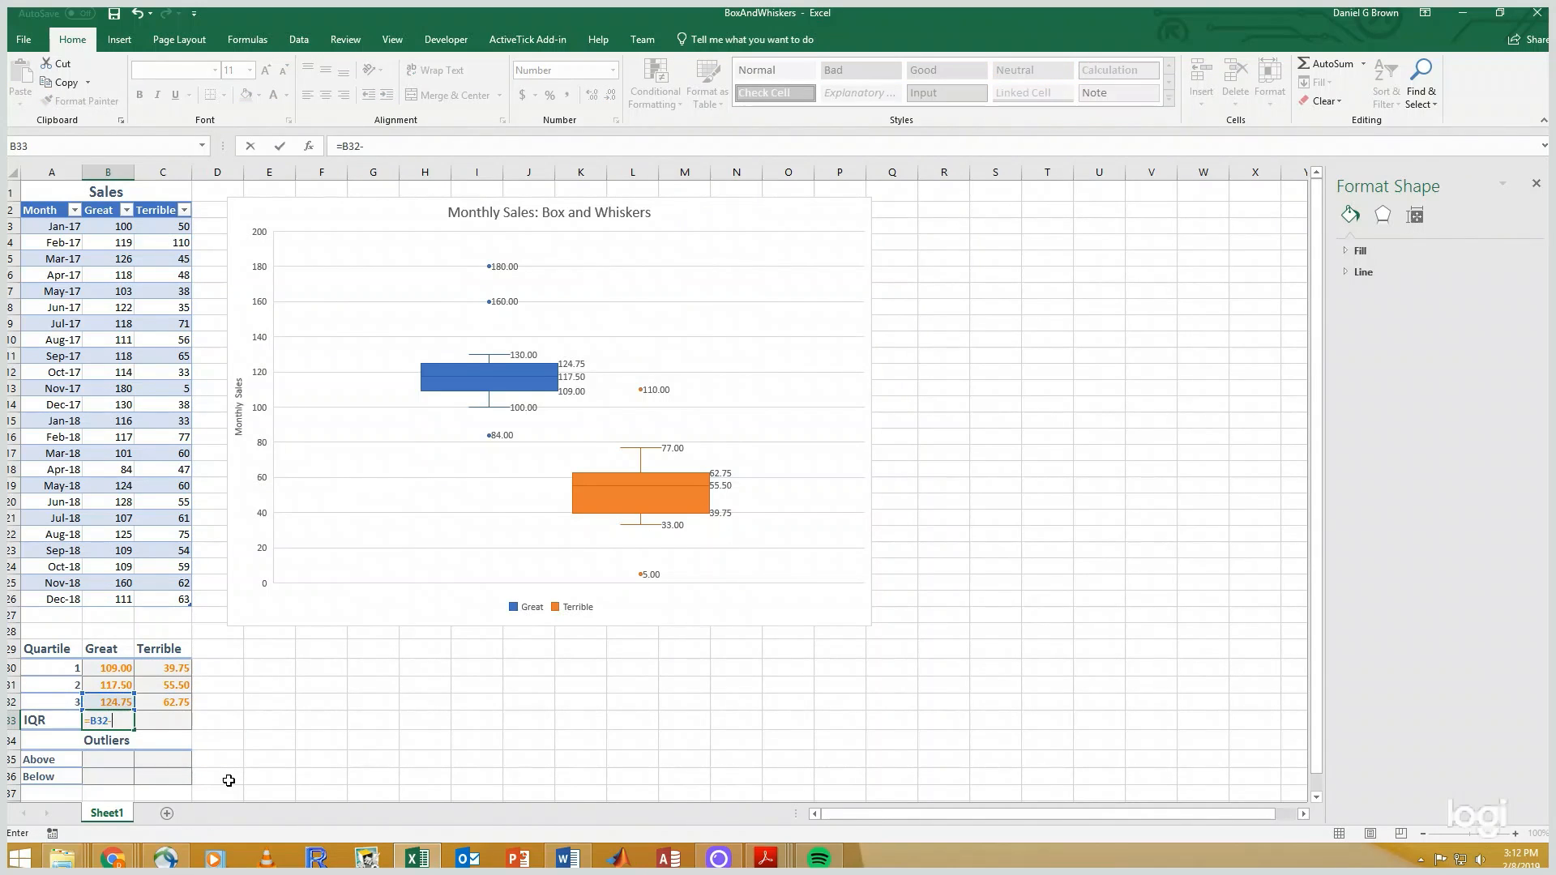
key(Up)
key(Up)
key(Up)
key(ctrl+Return)
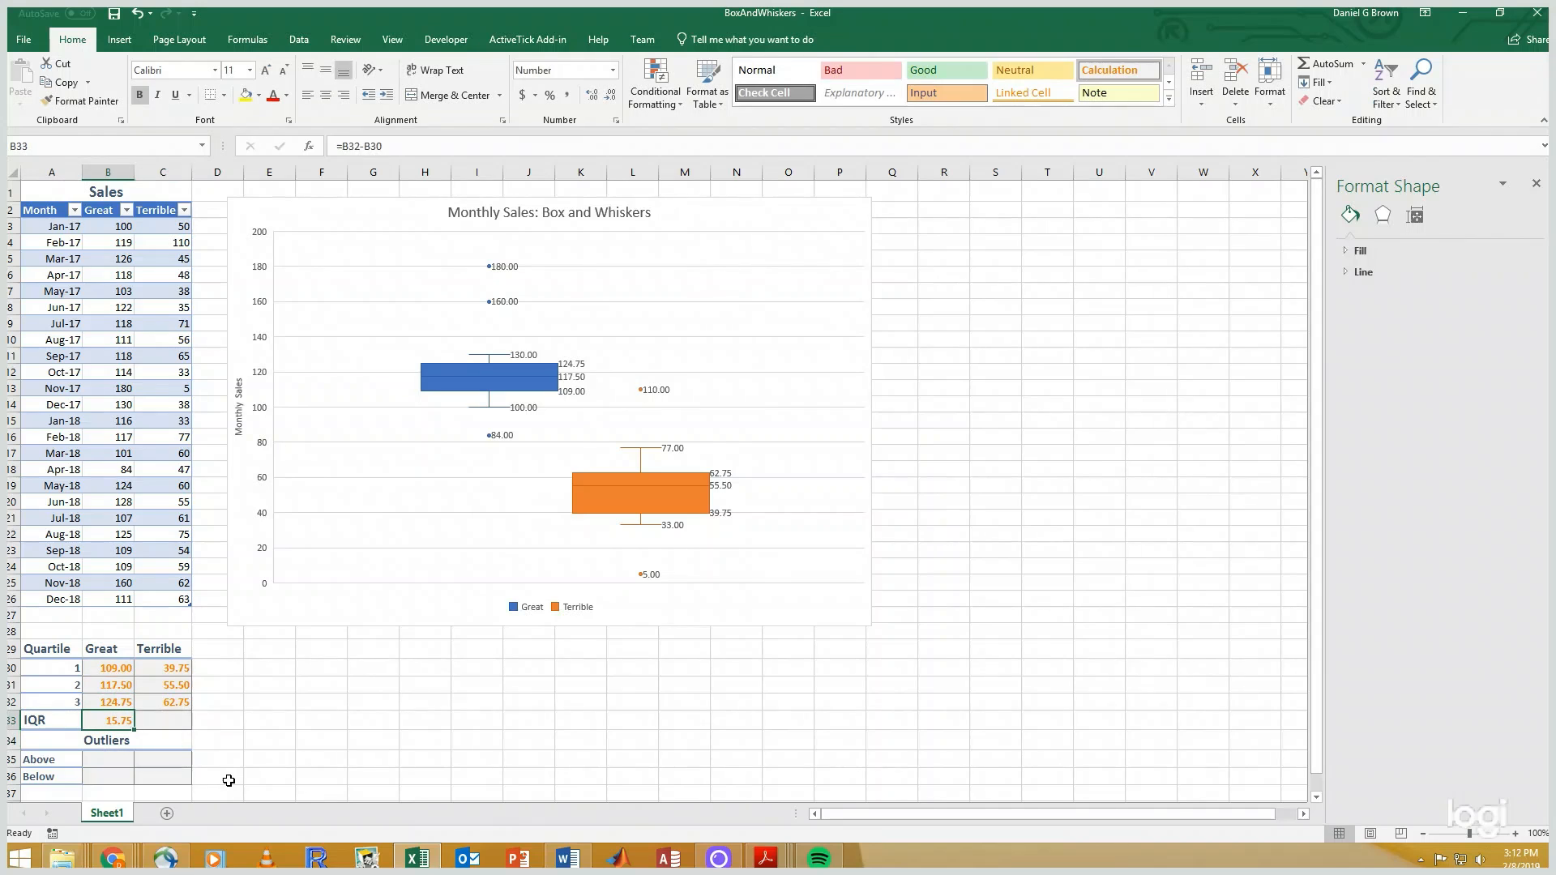
Step: Copy the IQR formula from B33 to C33 for the Terrible sales
key(ctrl+c)
key(Right)
key(ctrl+v)
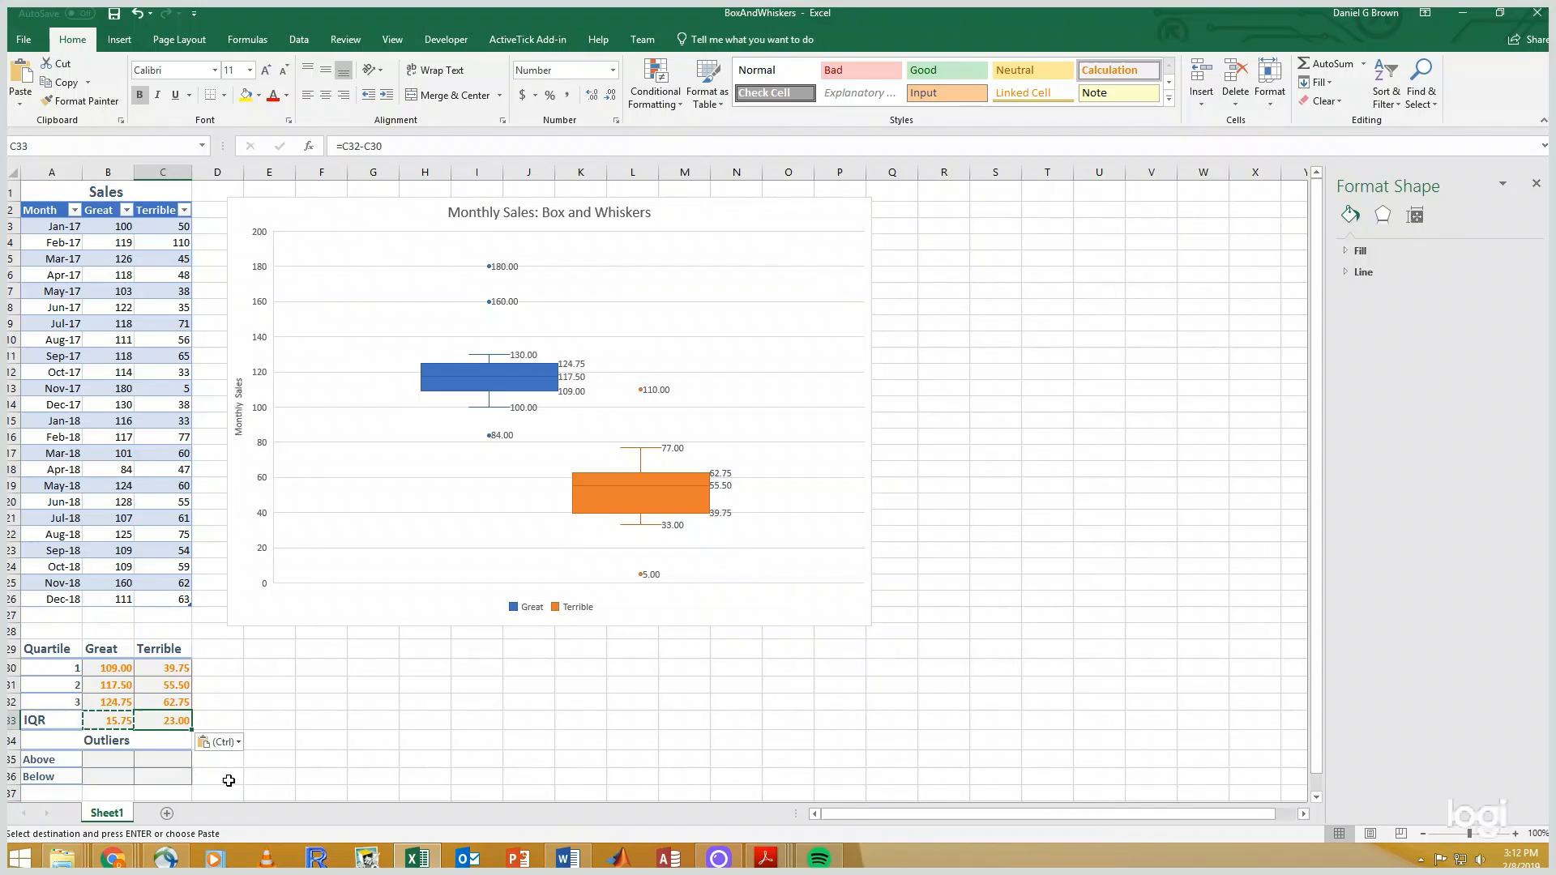
Step: Calculate the upper outlier limit of the Great sales in B35 with =B32+1.5*B33
key(Down)
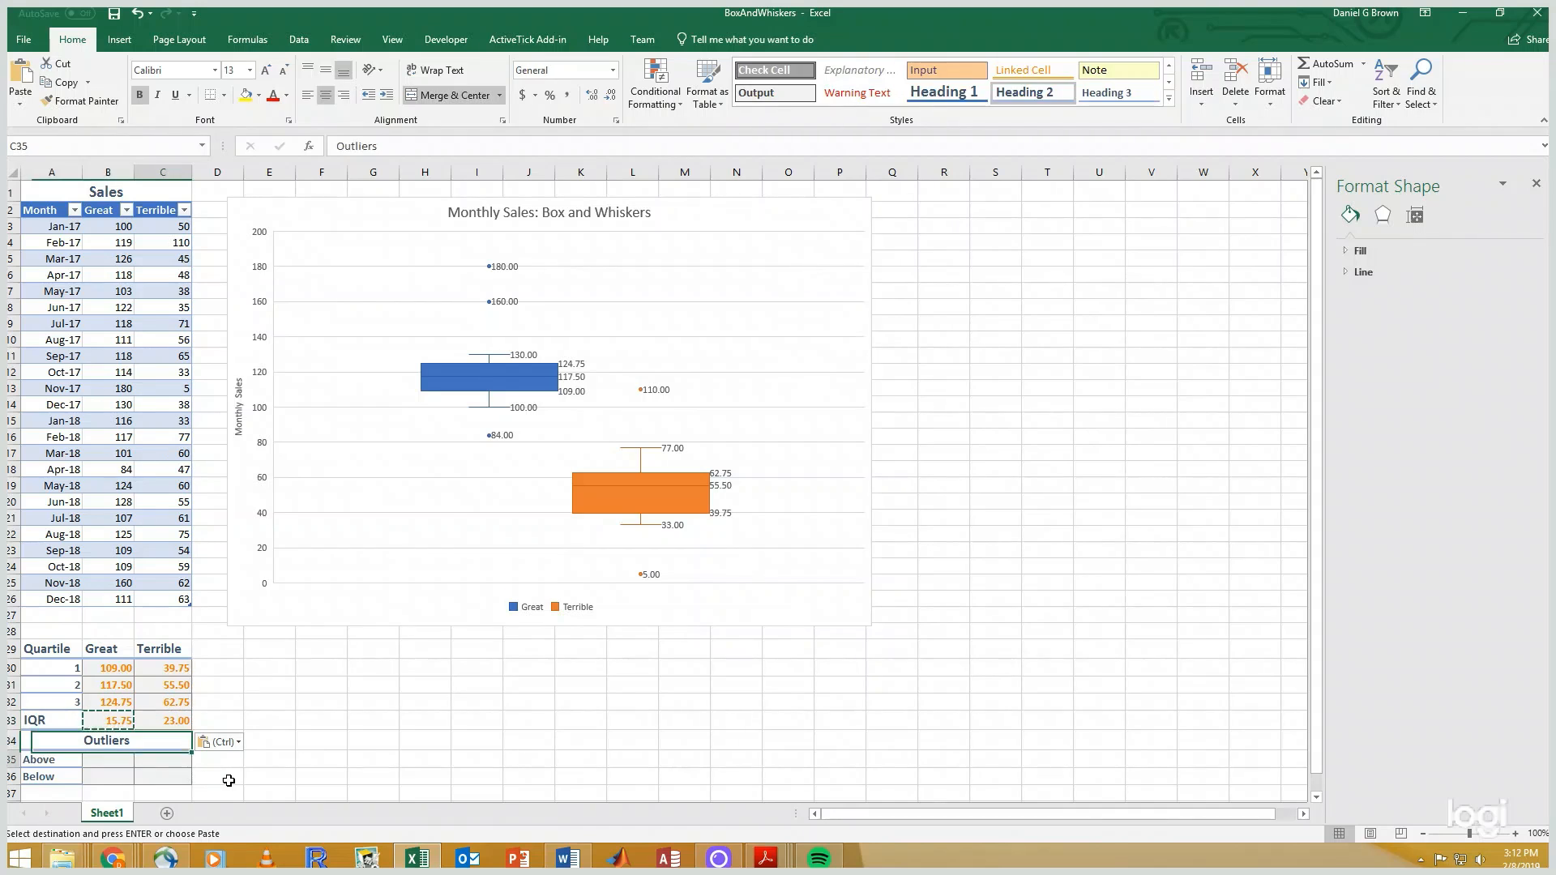
key(Down)
key(Down)
key(Left)
key(Up)
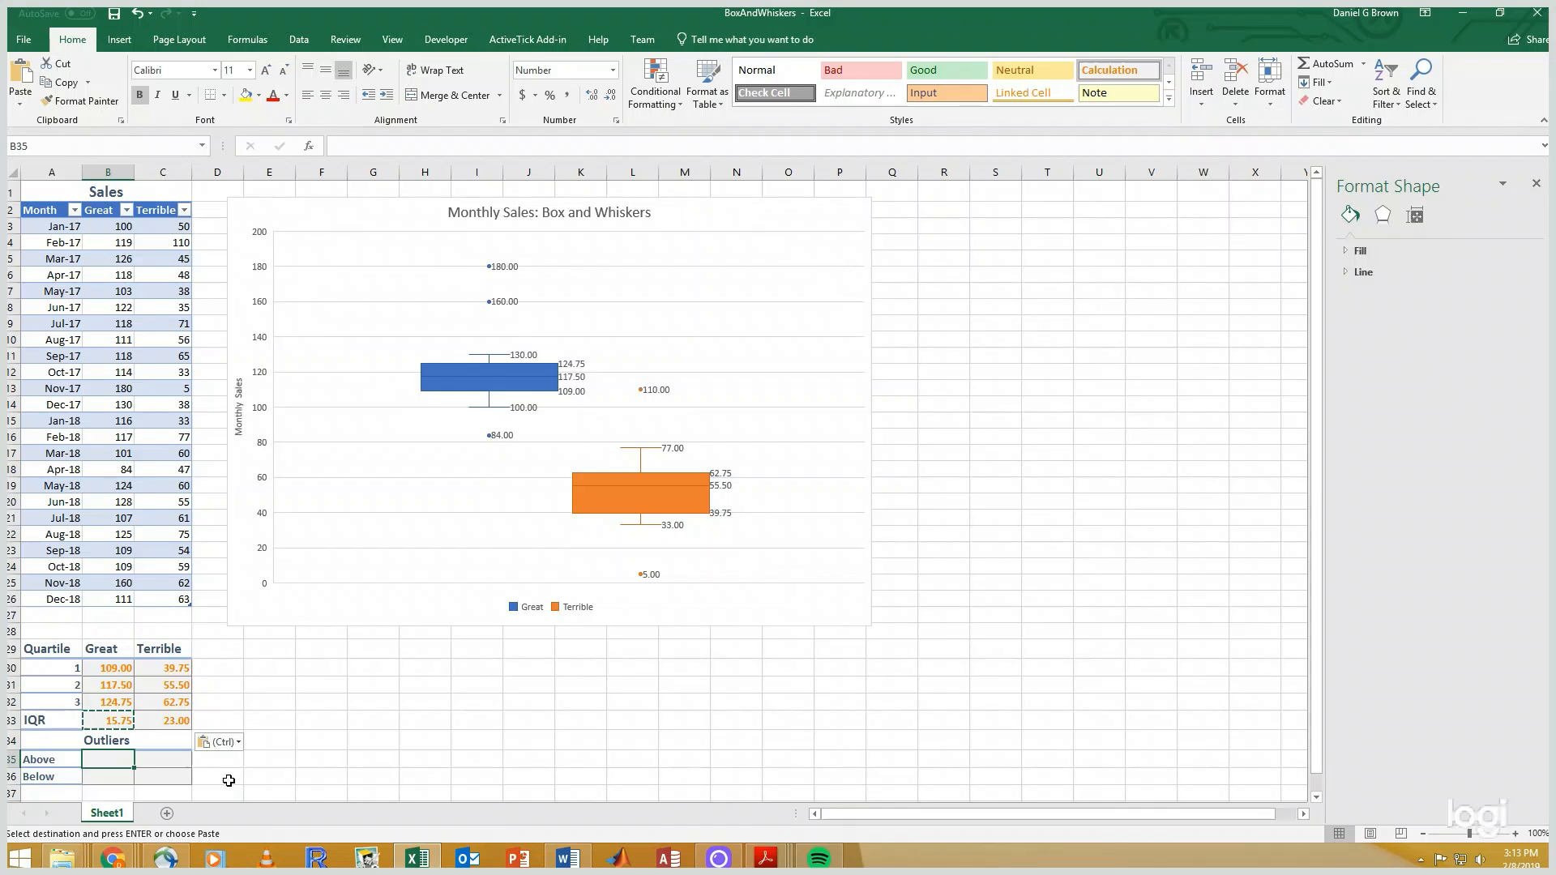
text(=)
key(Up)
key(Up)
key(Up)
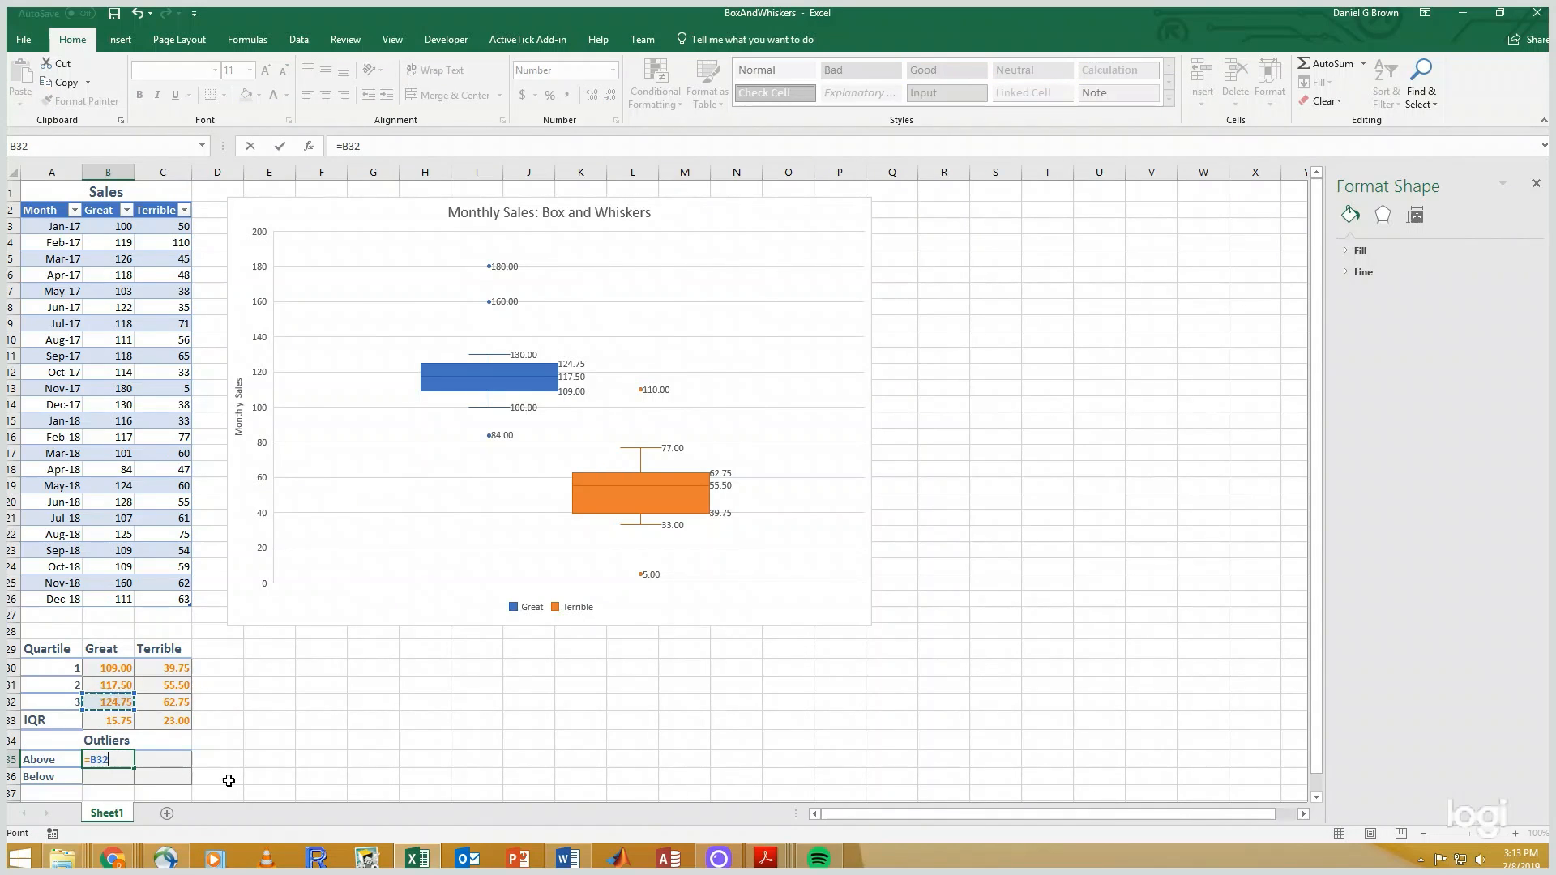
text(+1.5*)
key(Up)
key(Return)
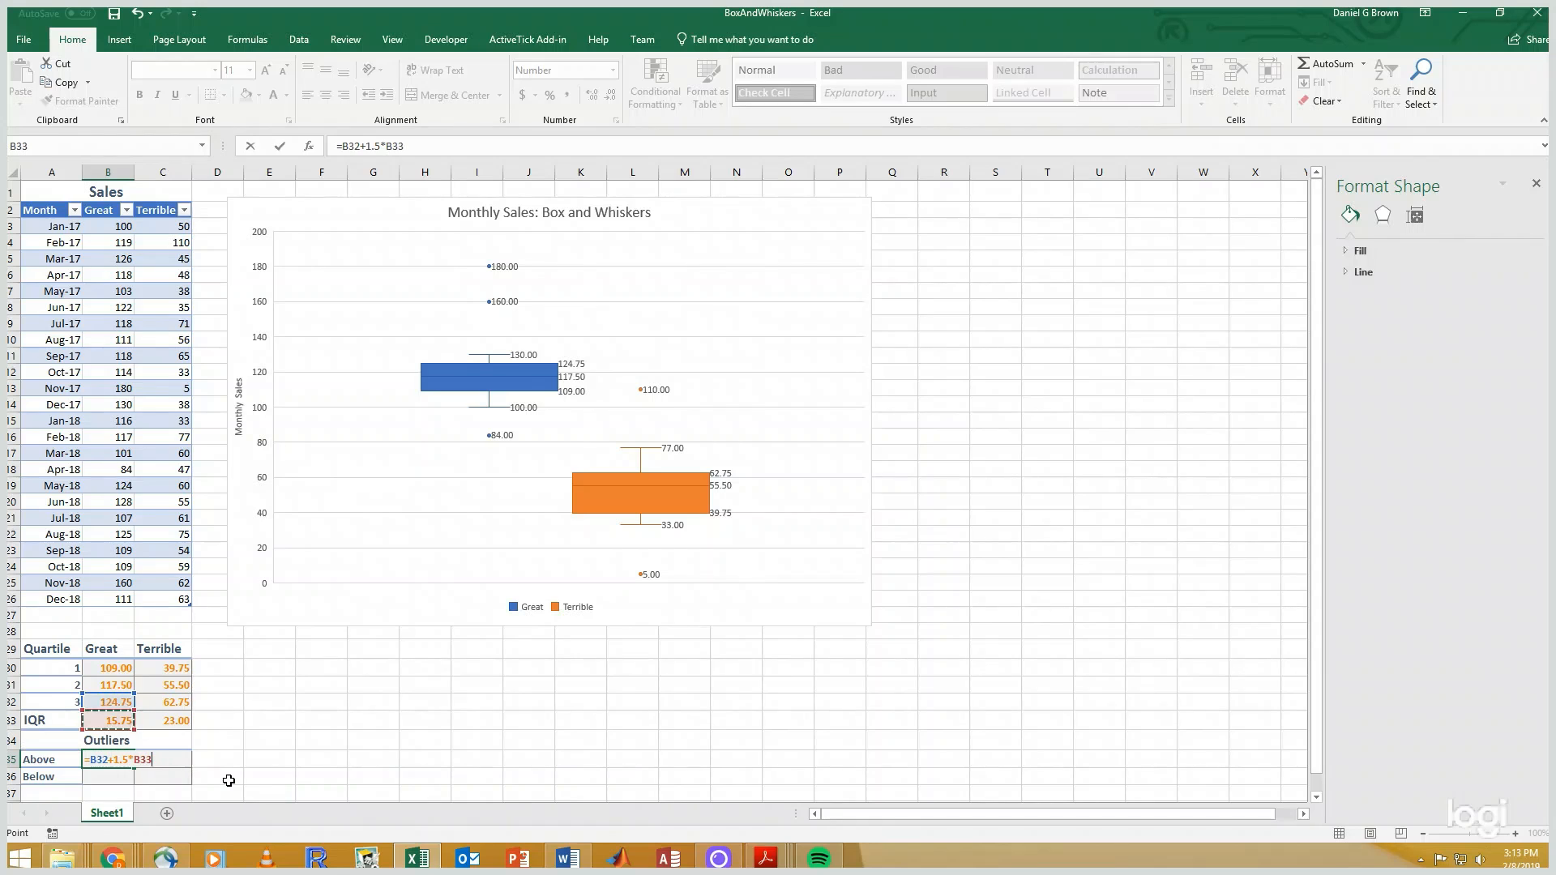
Step: Calculate the lower outlier limit of the Great sales in B36 with =B30-1.5*B33
text(=)
key(Up)
key(Up)
key(Up)
key(Up)
key(Up)
key(Up)
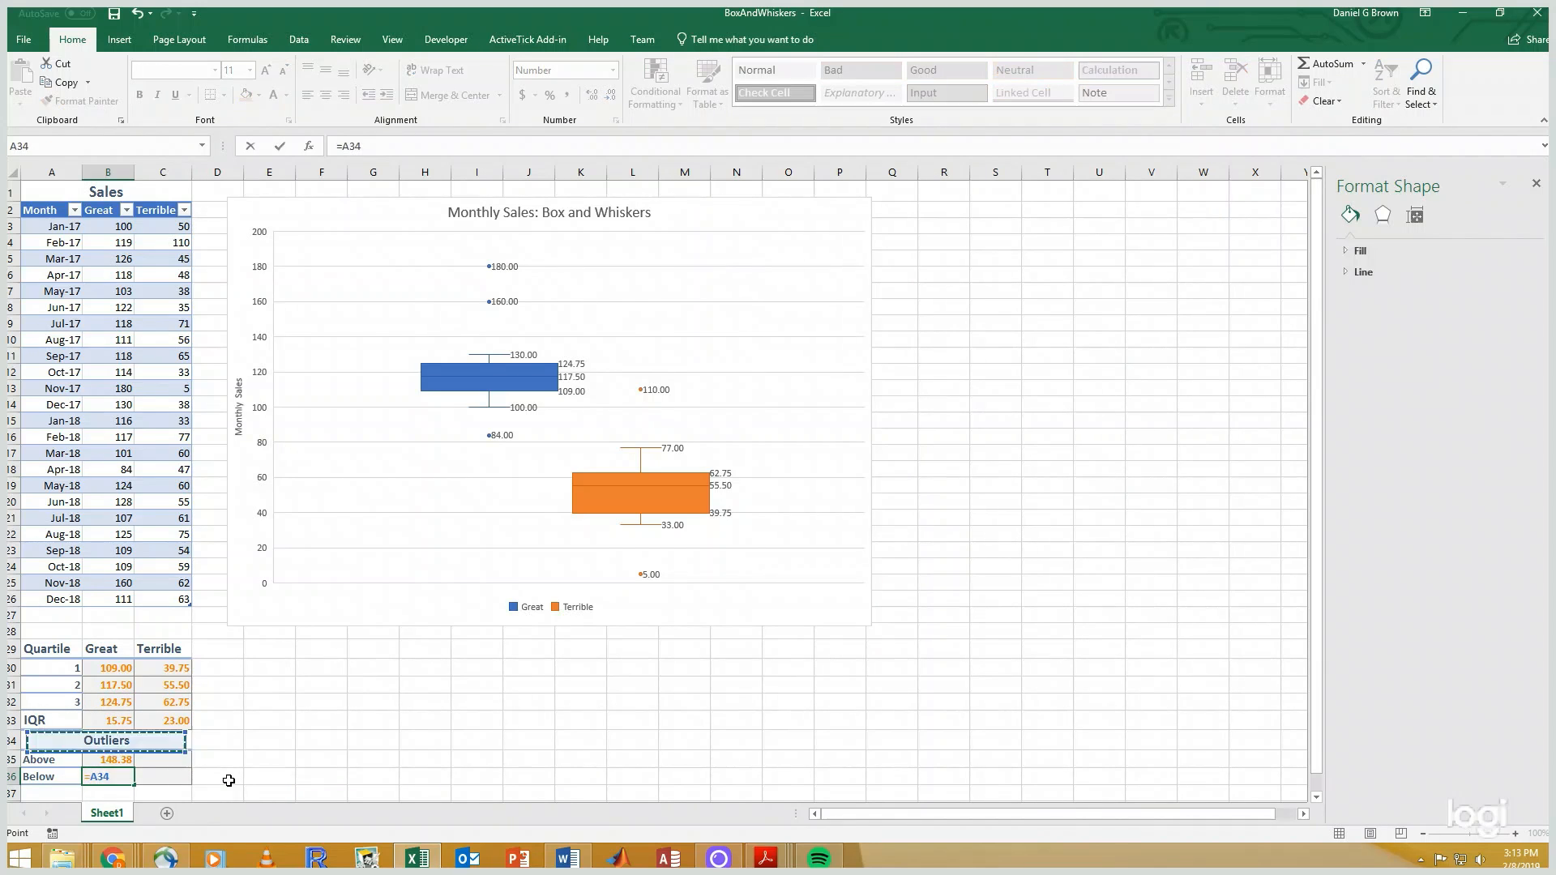
text(-1.)
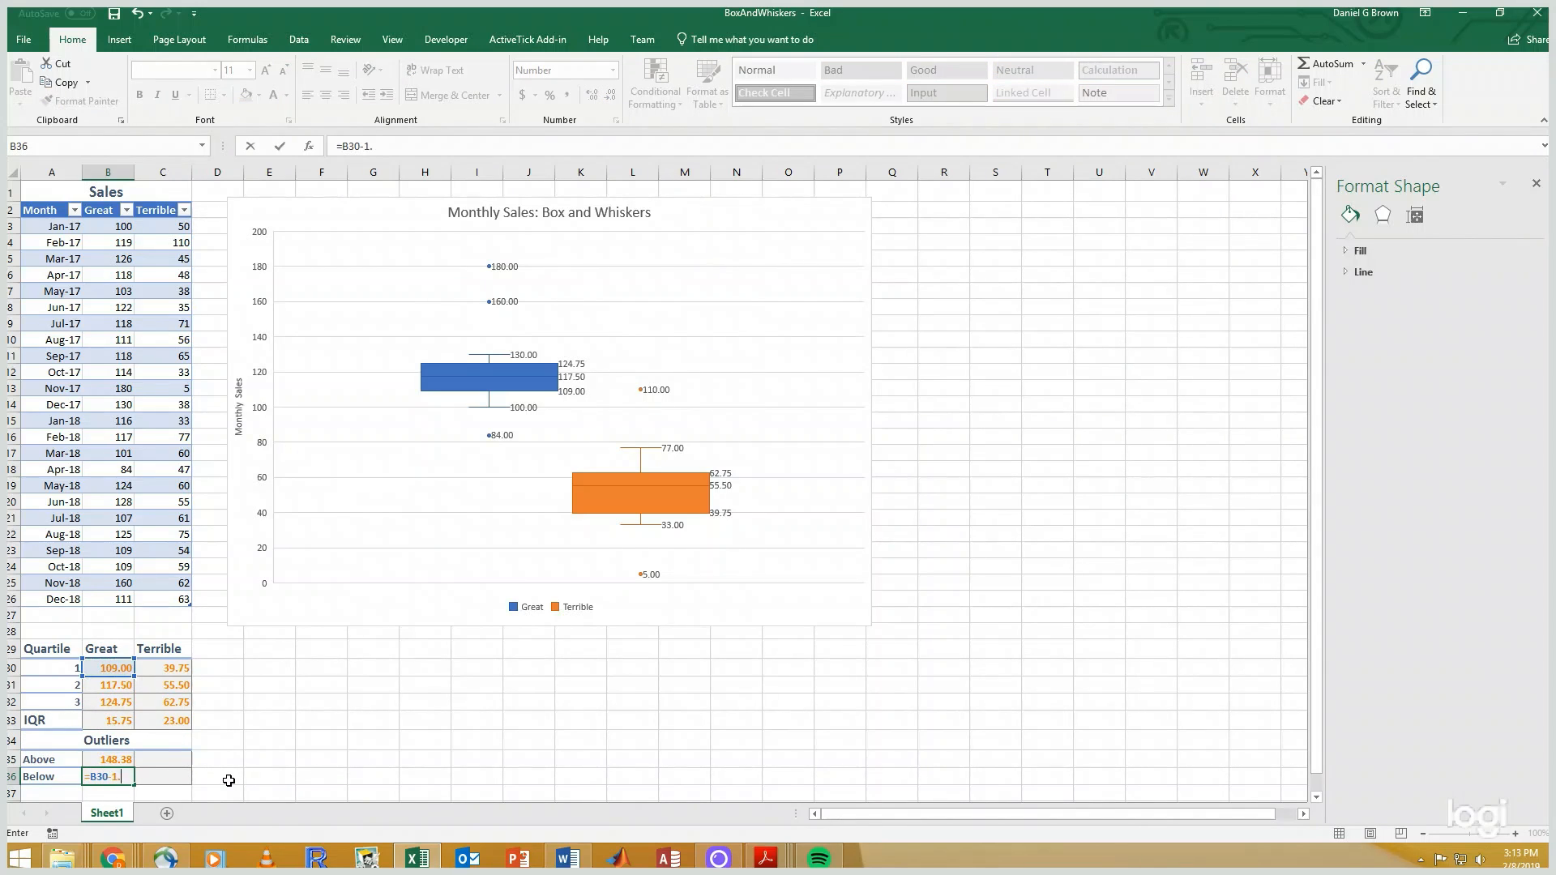
text(5*)
key(Up)
key(Up)
key(Up)
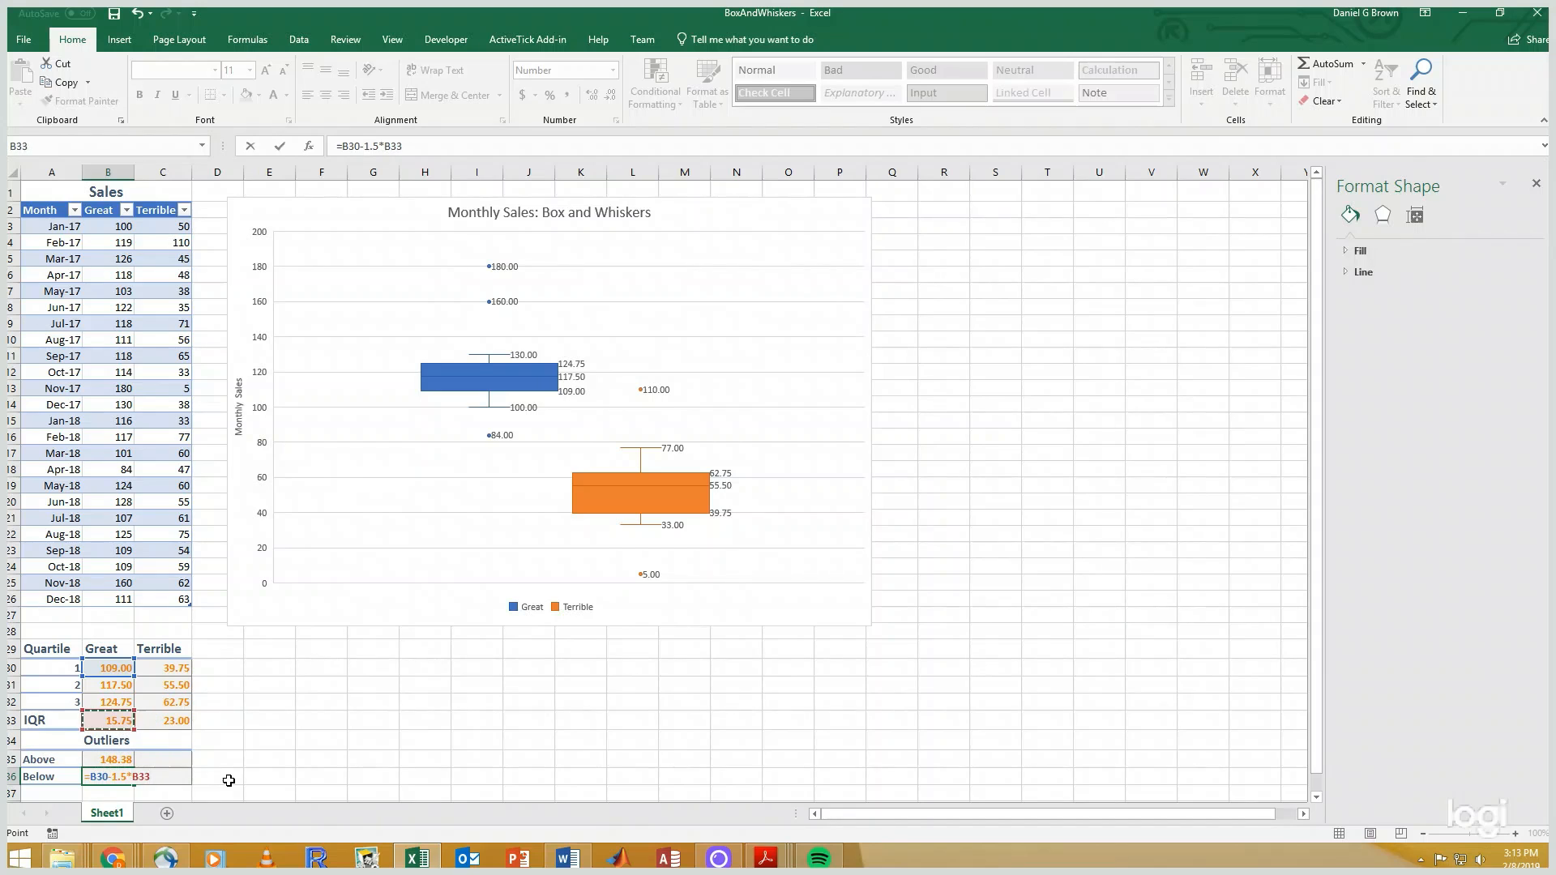
key(shift+Return)
Step: Copy both outlier limit formulas from B35:B36 to C35:C36 for the Terrible sales
key(shift+Down)
key(ctrl+c)
key(Right)
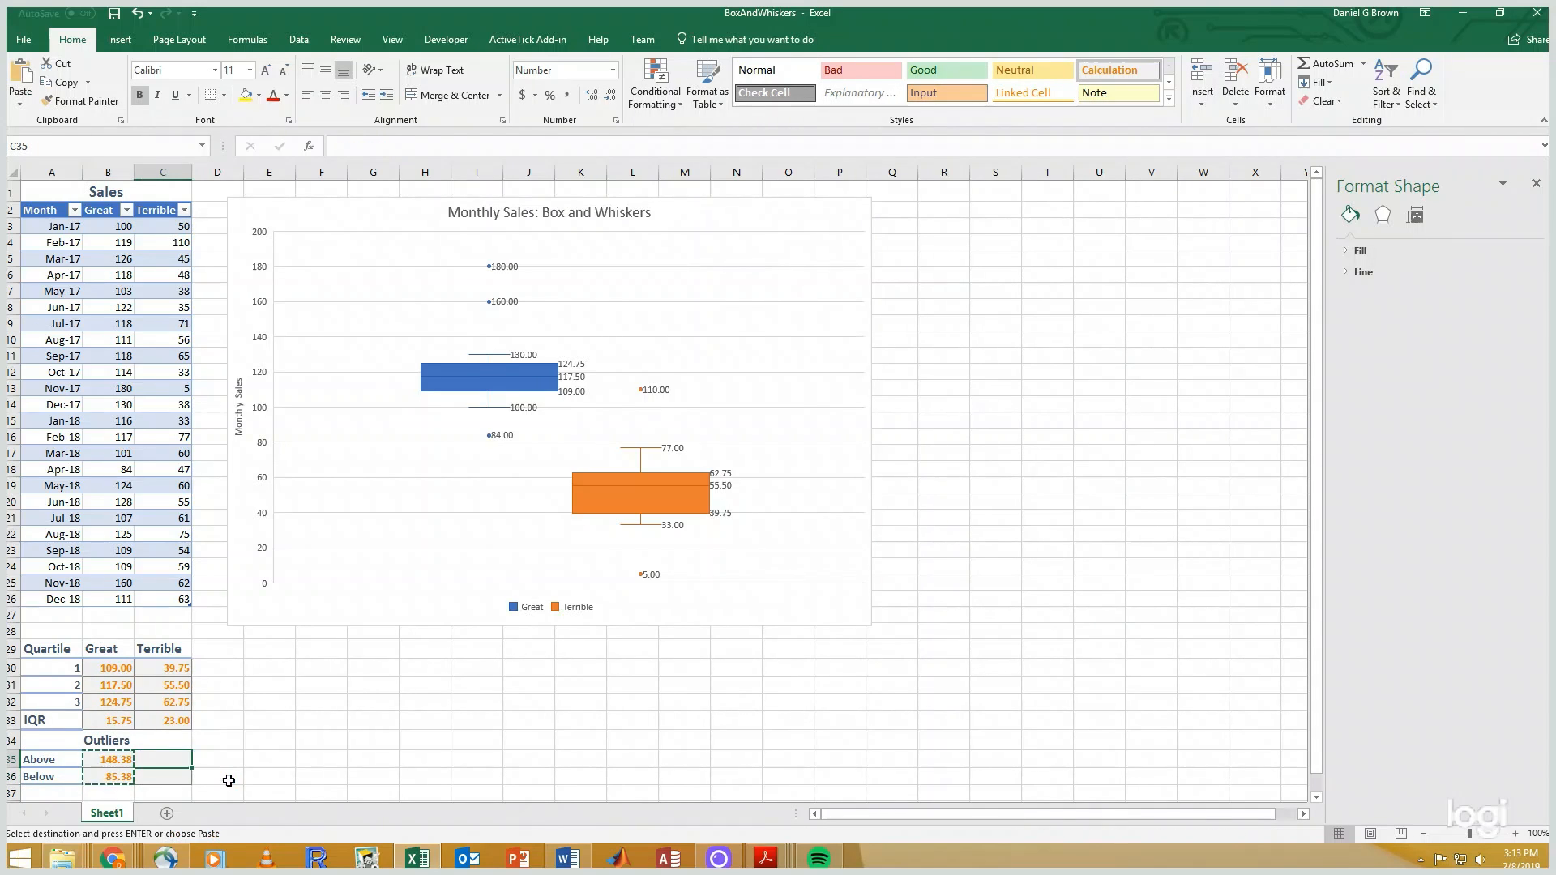
key(ctrl+v)
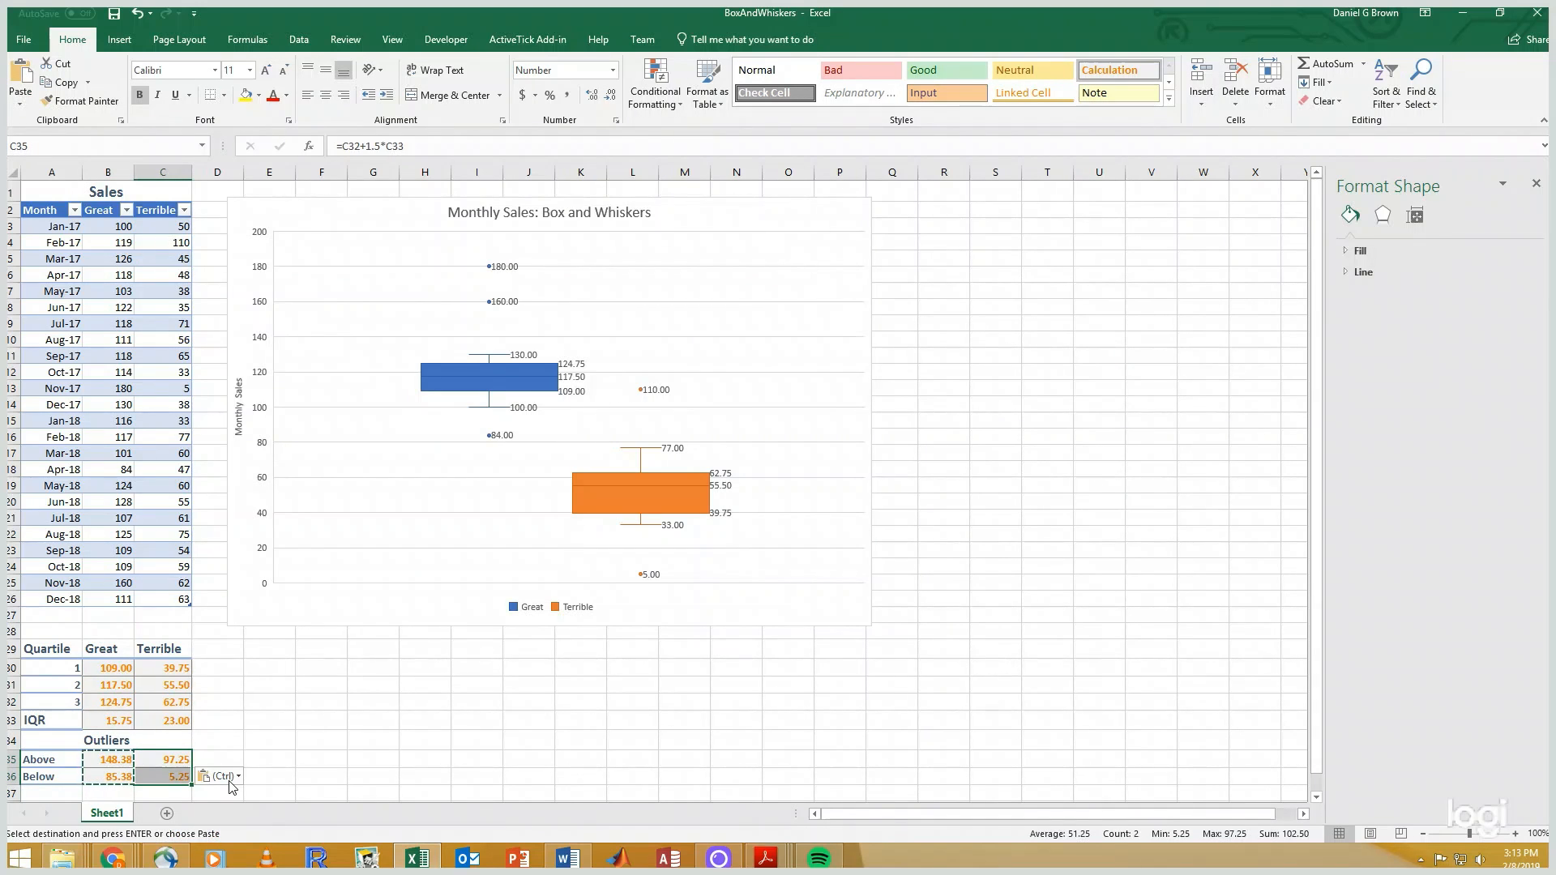
key(Left)
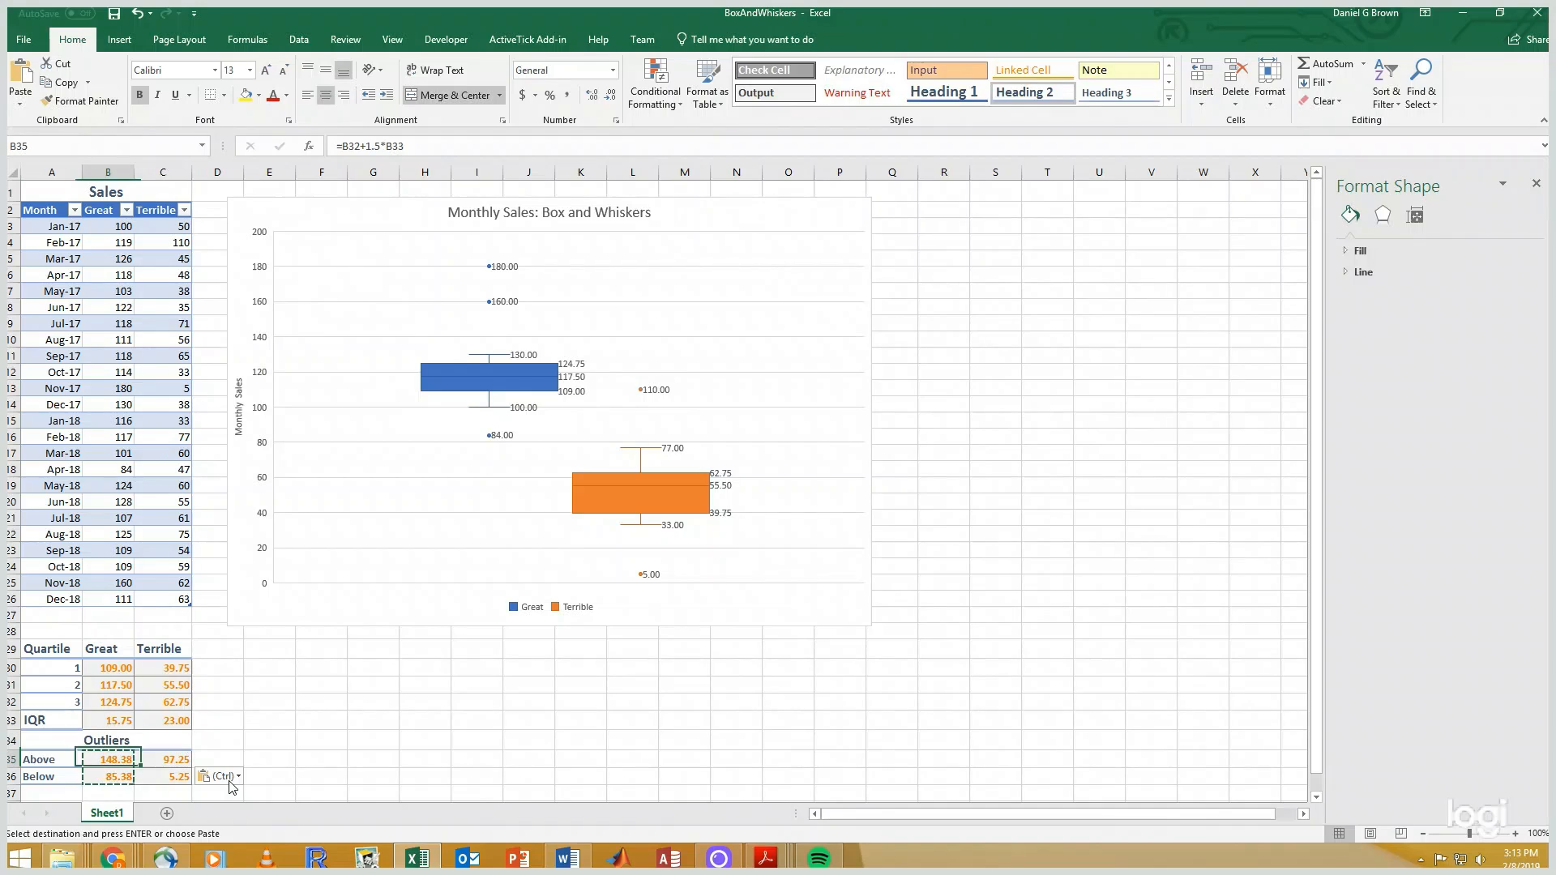
key(Escape)
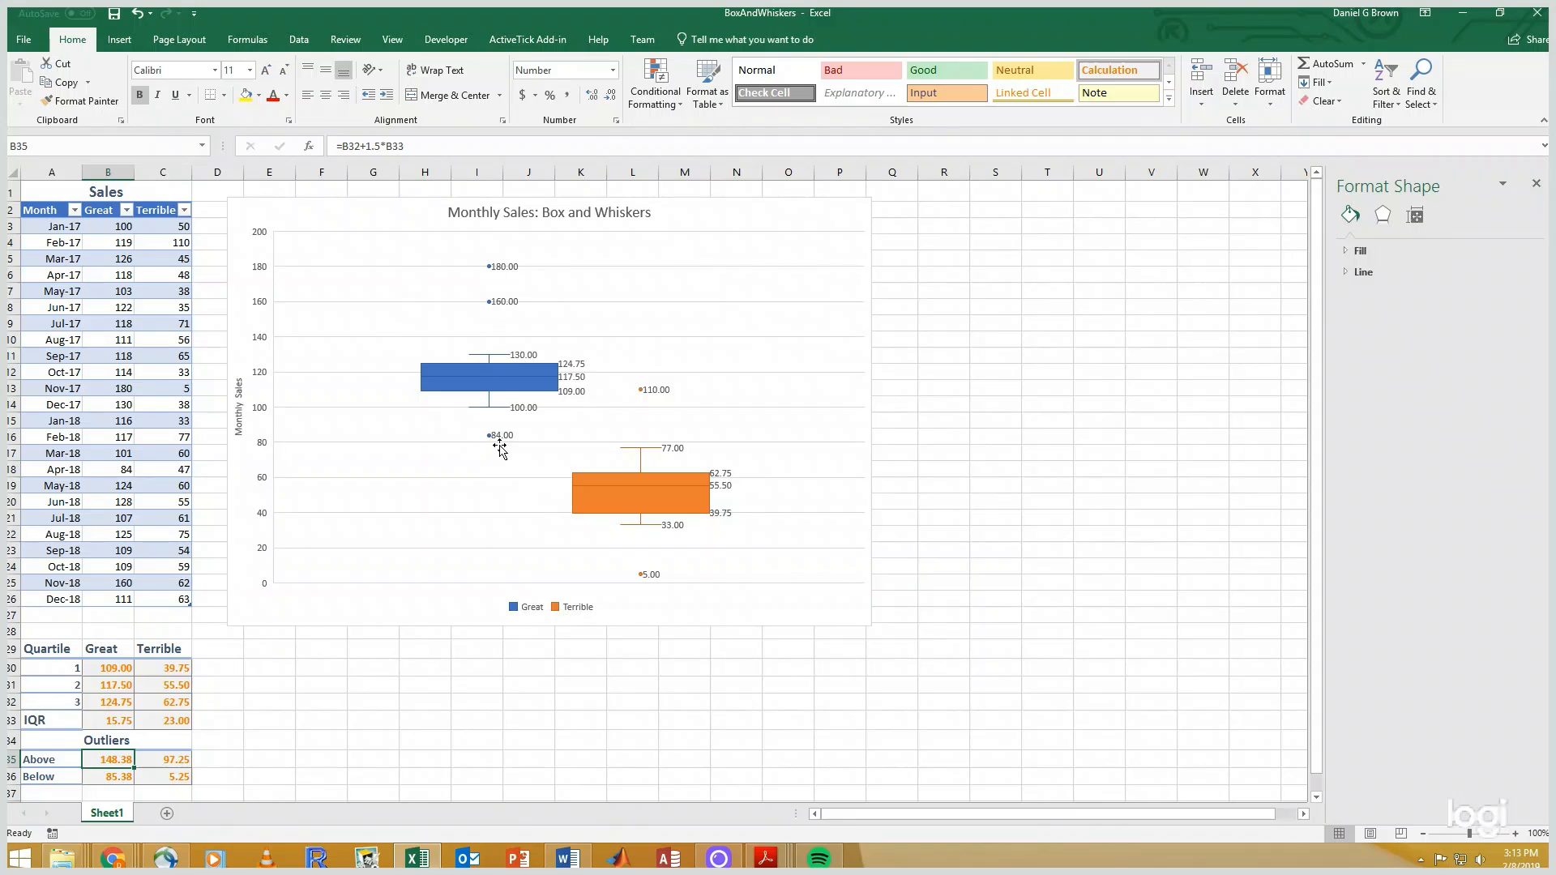
Step: Compare the calculated outlier limits in rows 35 and 36 with the outlier points and whisker ends of both series in the chart
mouse_move(499, 438)
click(181, 763)
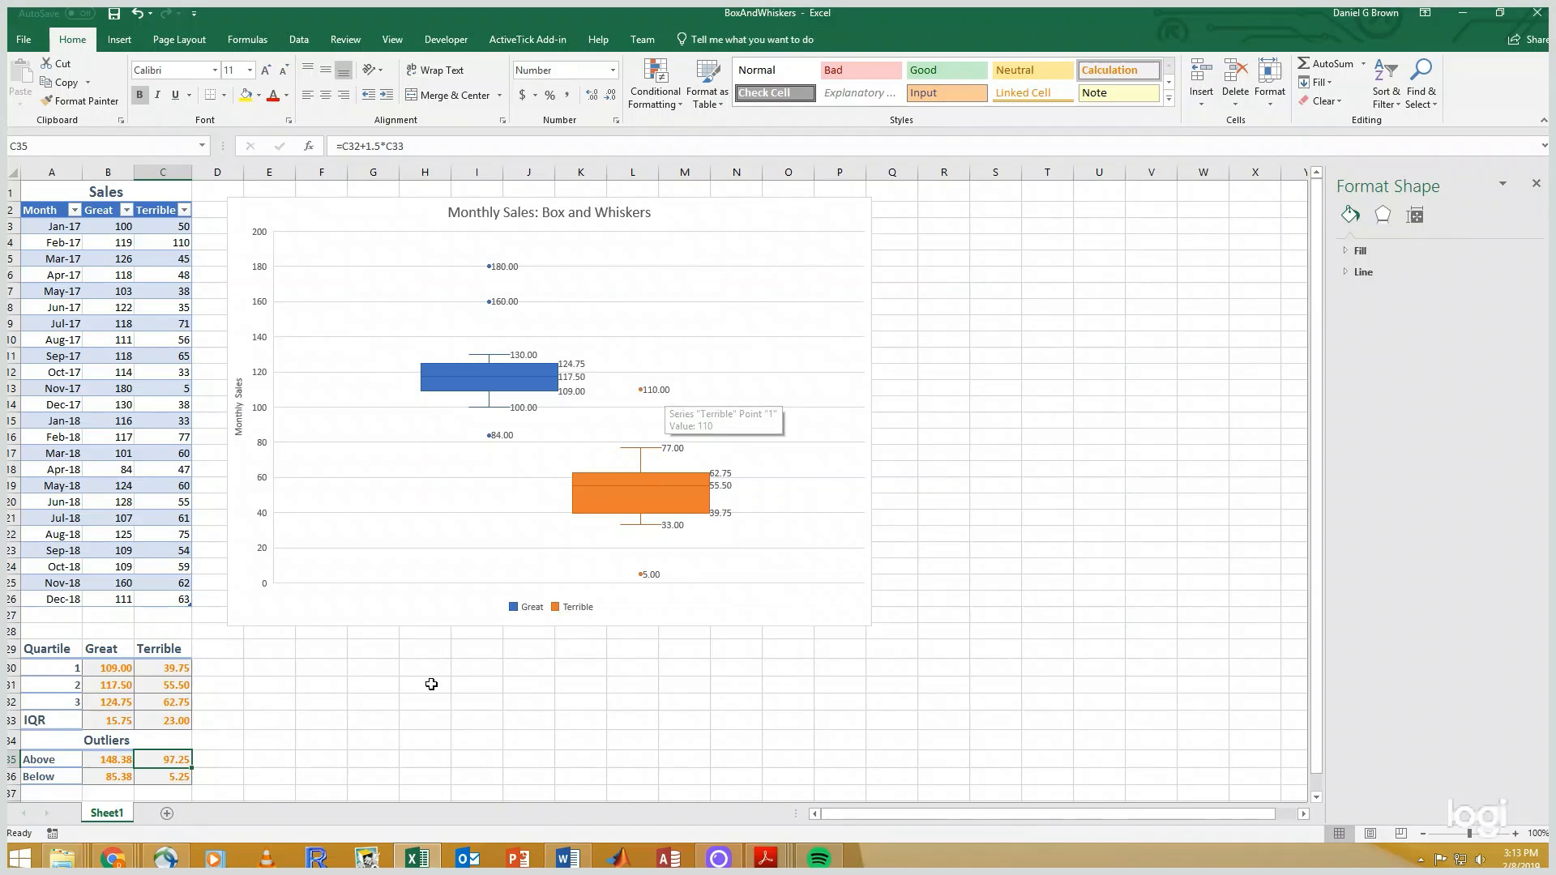
click(146, 775)
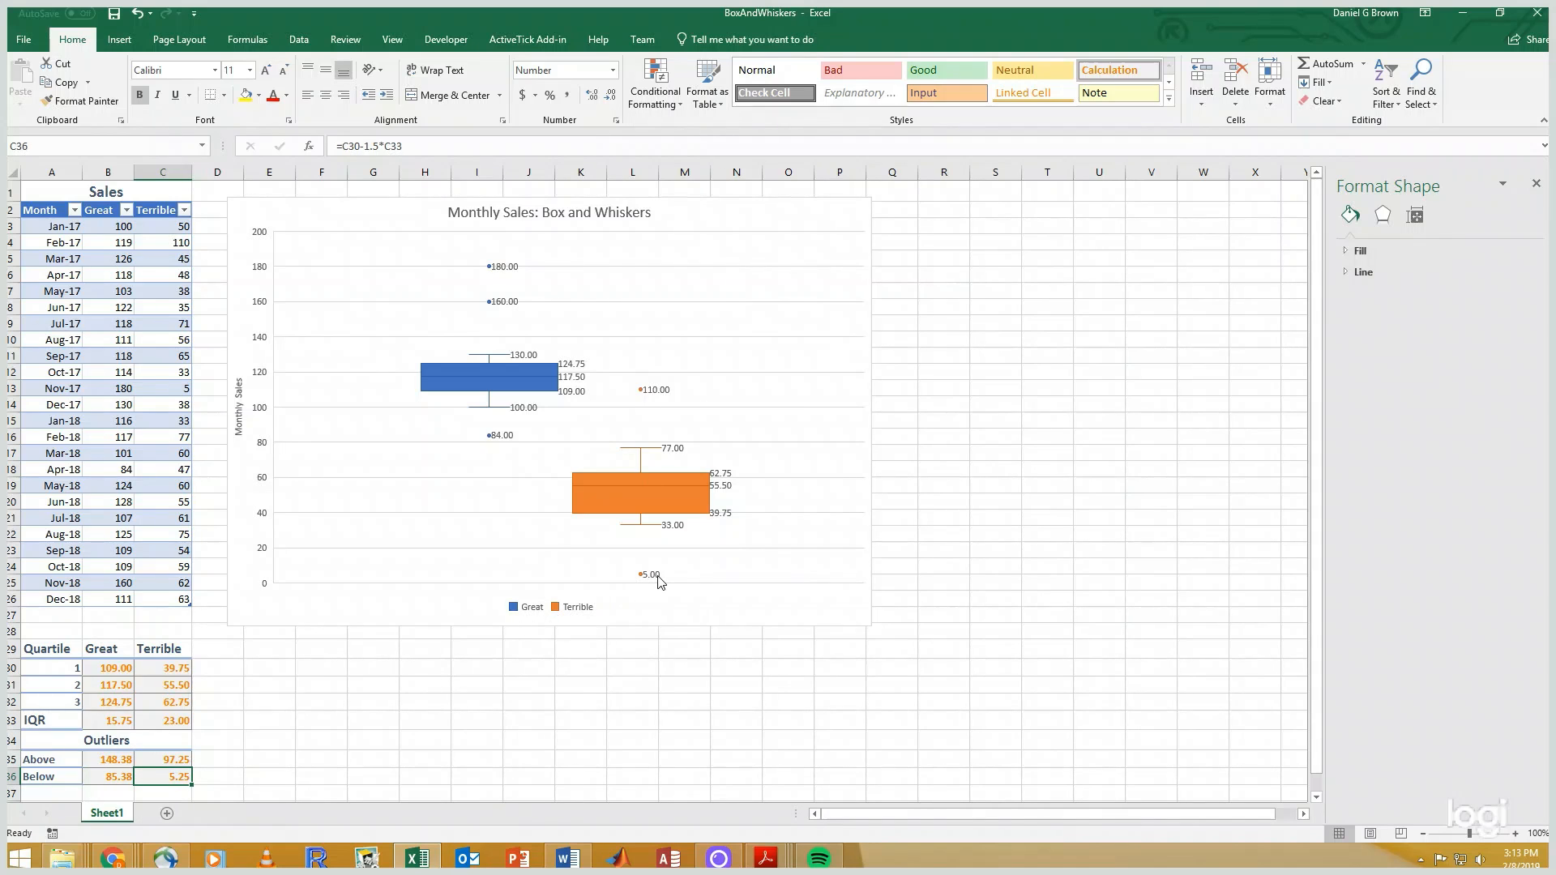
mouse_move(659, 580)
mouse_move(537, 415)
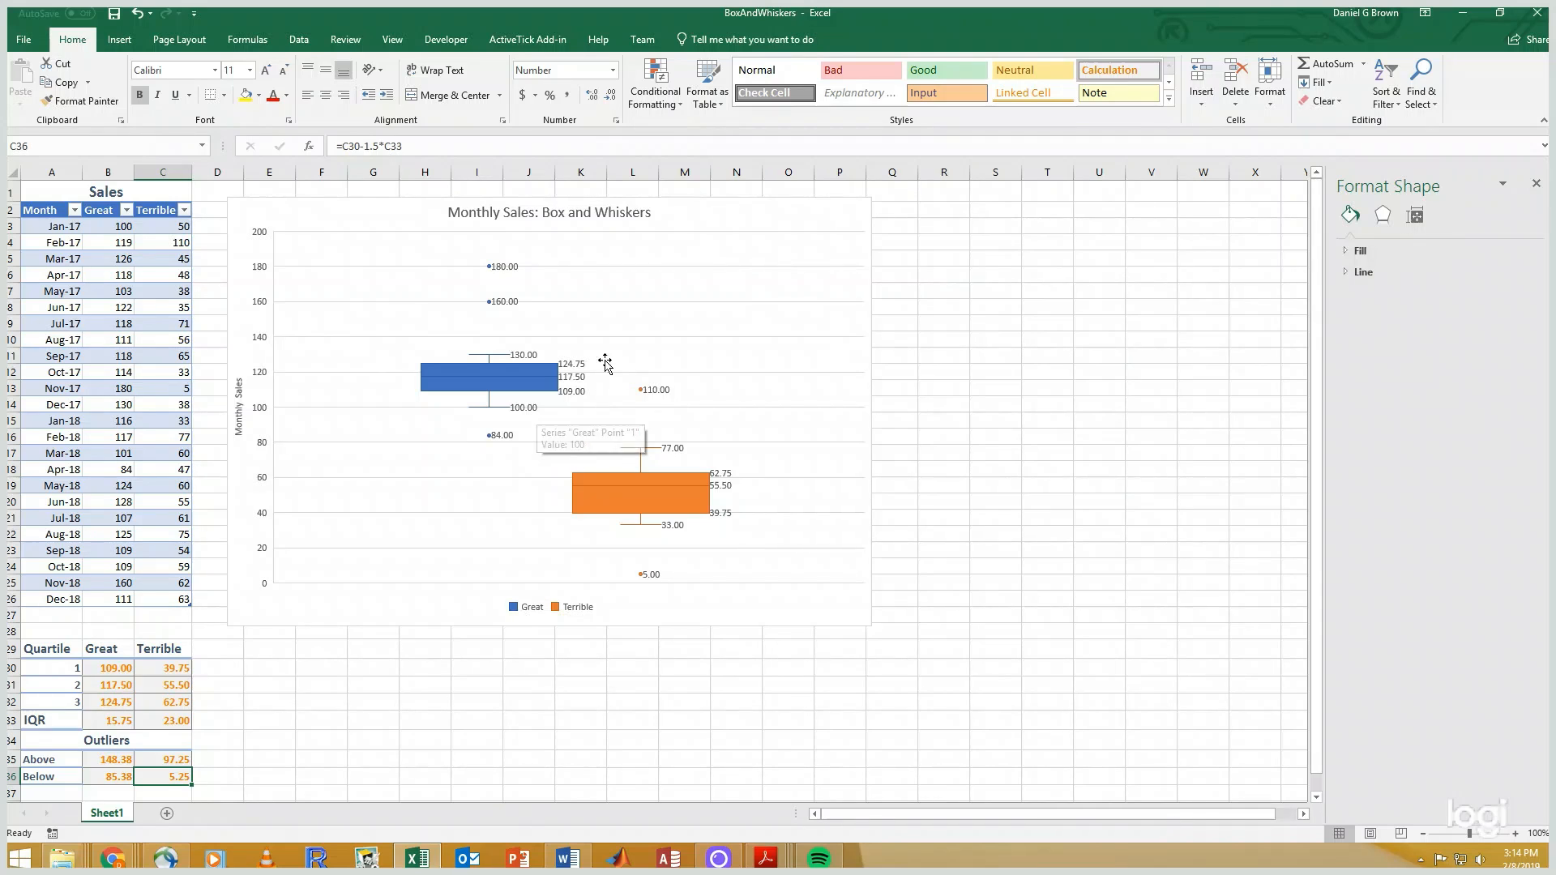
mouse_move(534, 363)
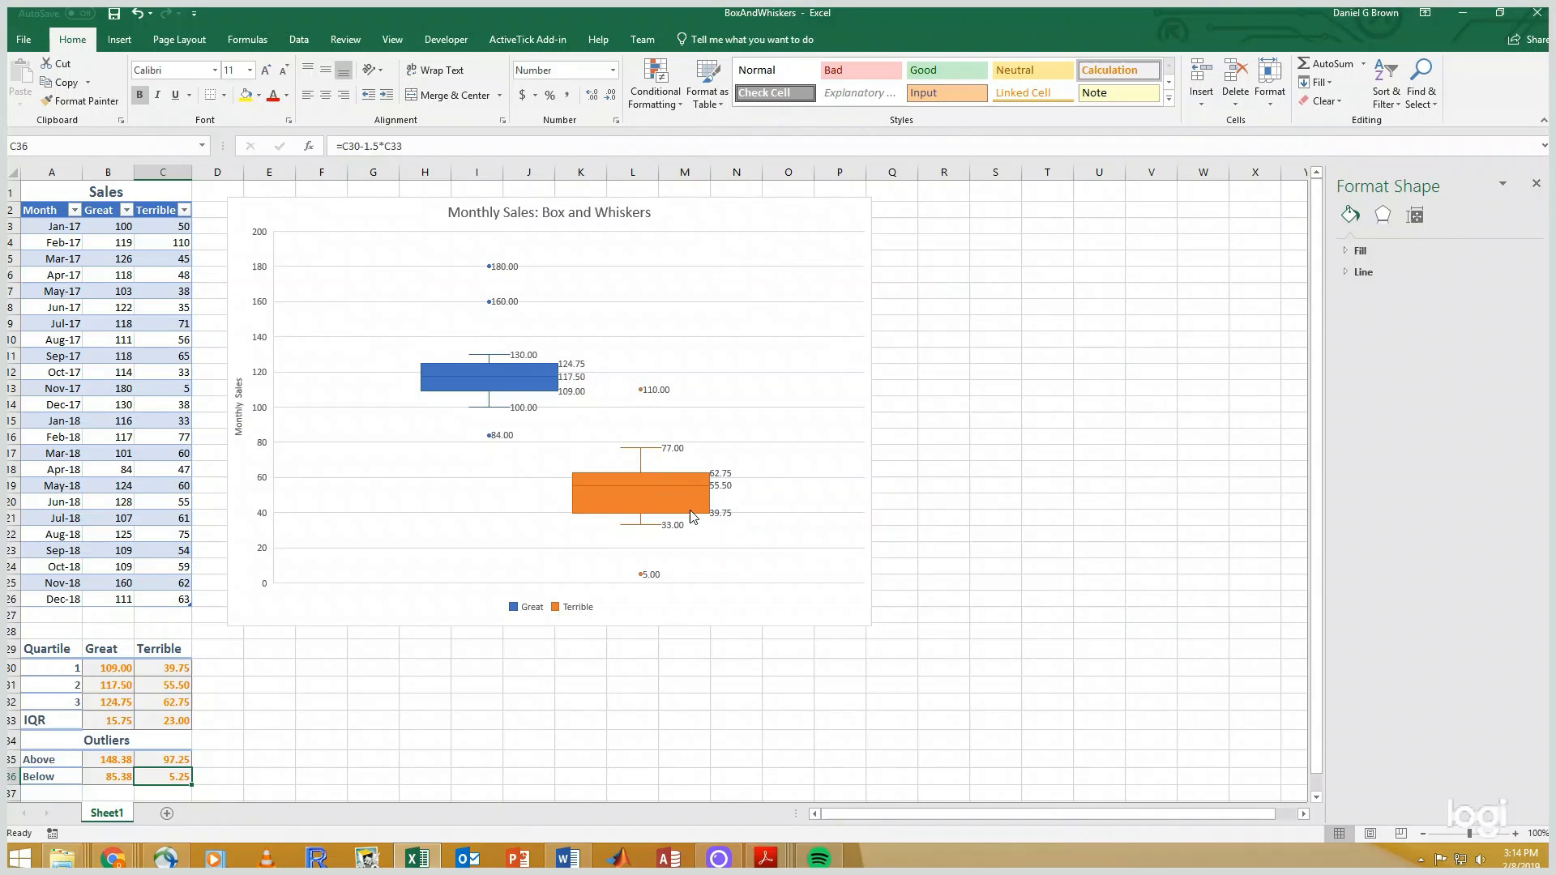
mouse_move(672, 456)
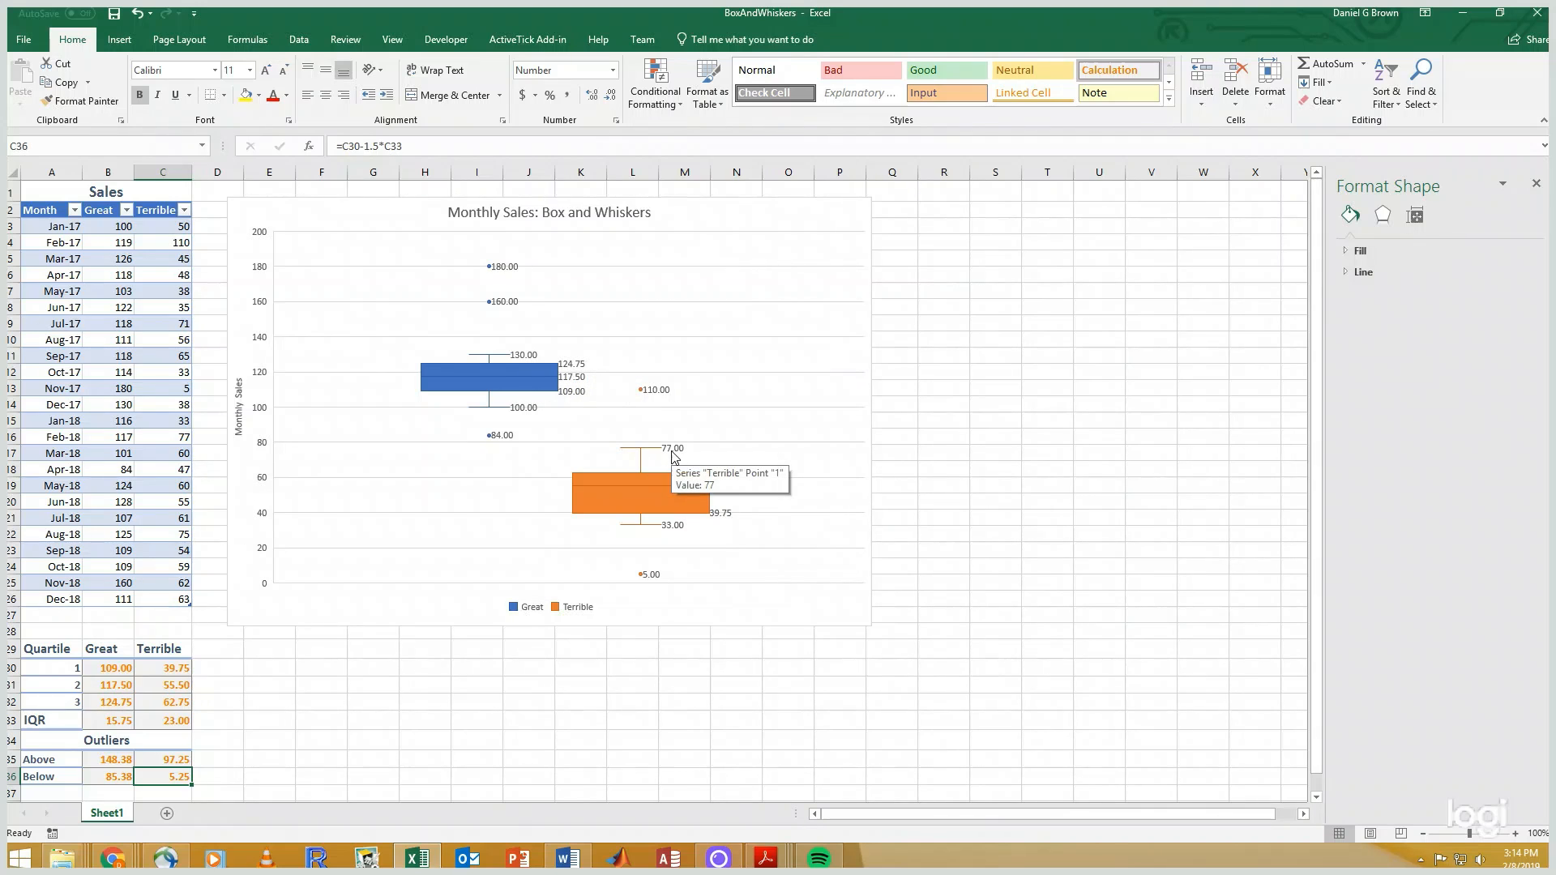